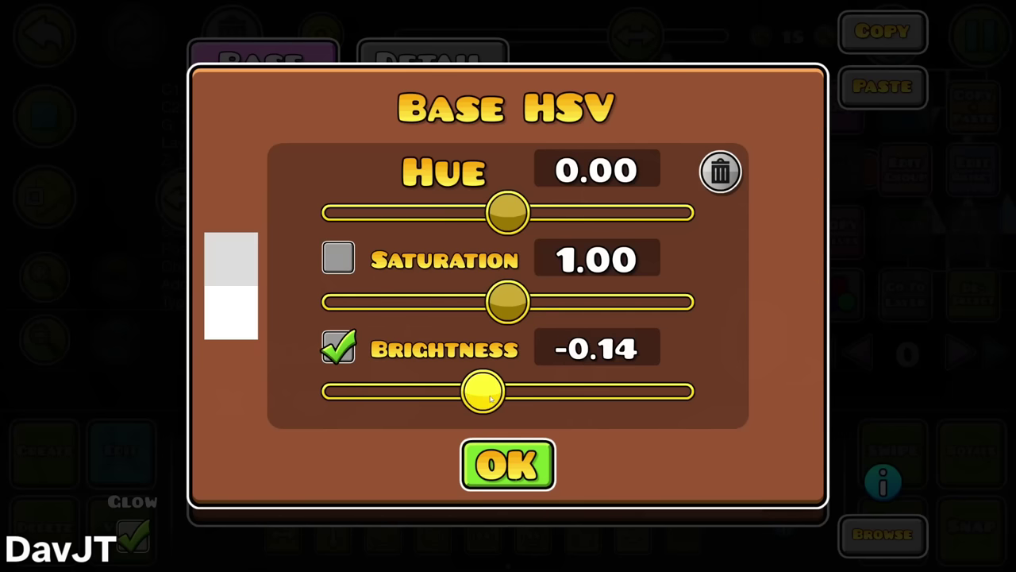
- Darken the spikes' base brightness to -0.14 and detail brightness to -0.18
click(508, 465)
click(251, 139)
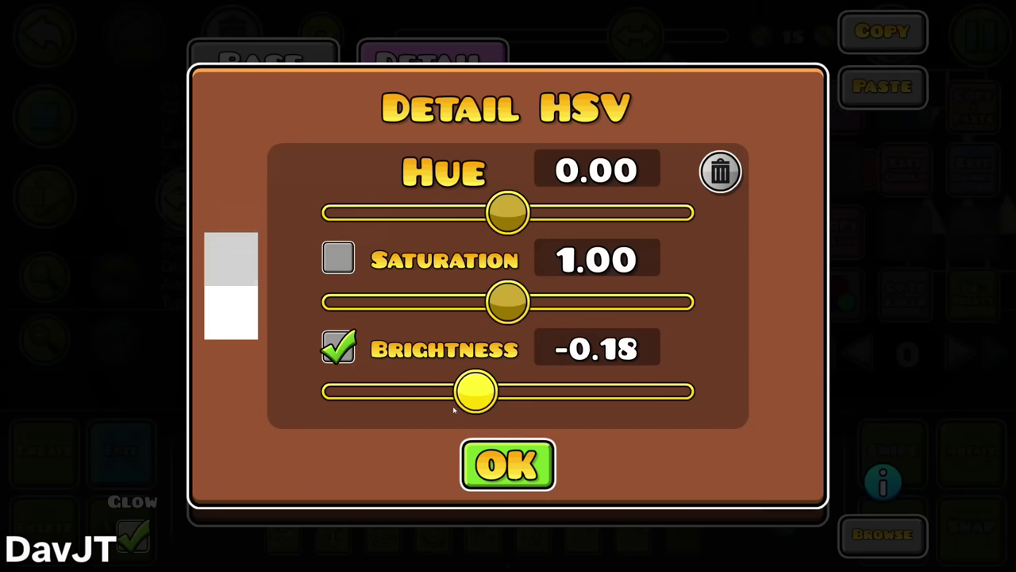
click(487, 484)
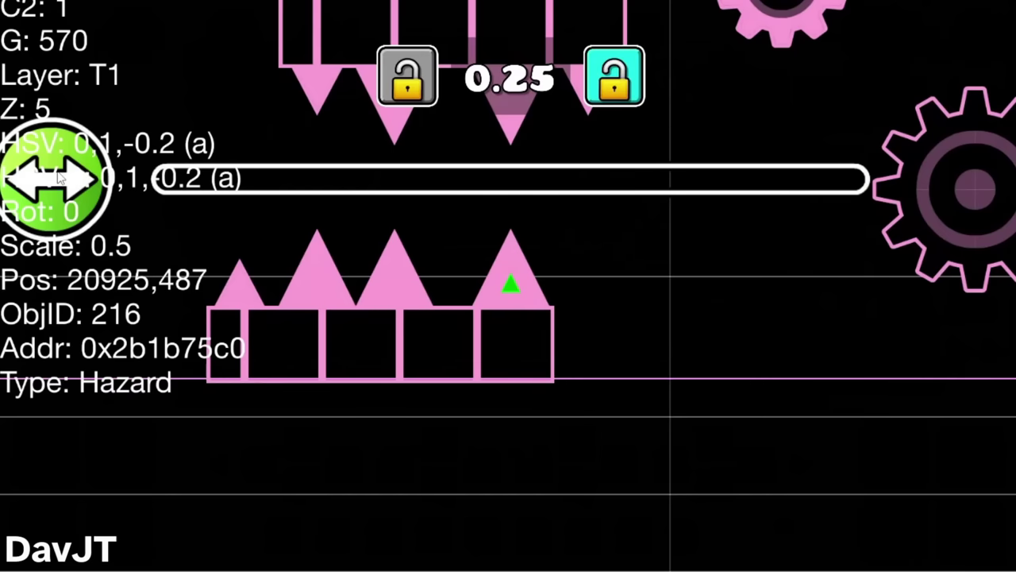
- Scale the spikes up, raise their Z order from 5 to 6, and shift the detail hue
drag(187, 196, 226, 199)
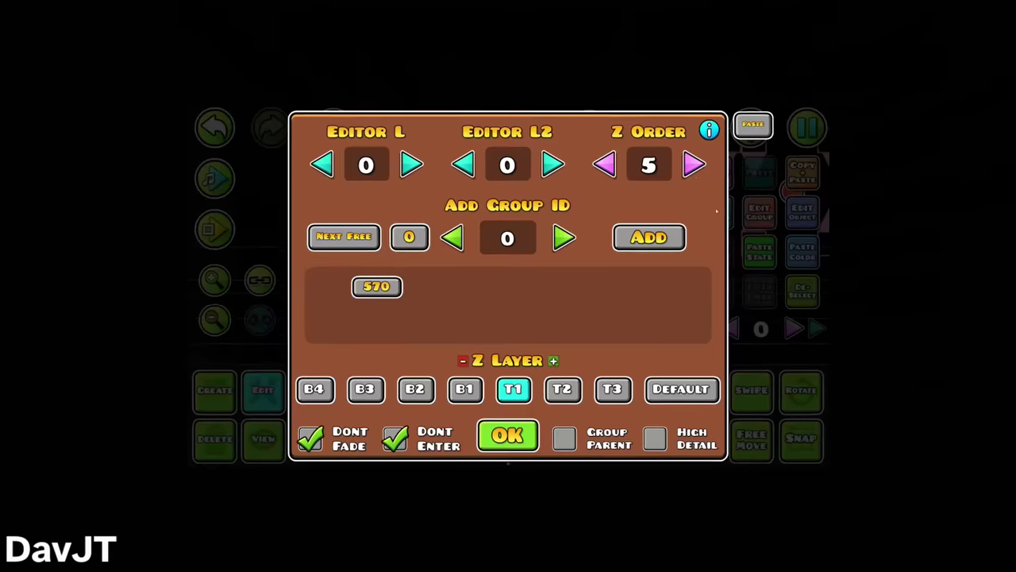
click(693, 165)
click(508, 435)
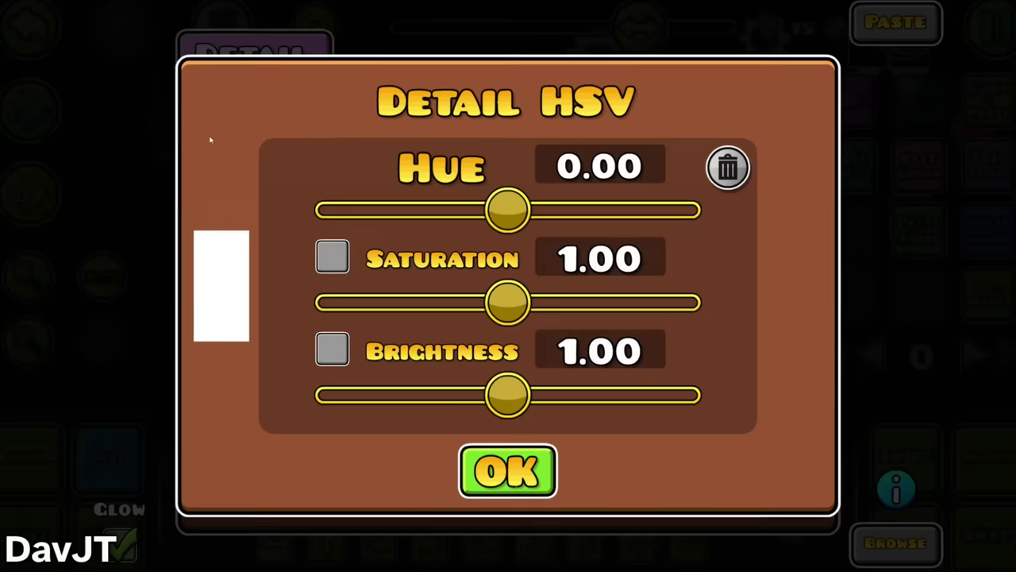
drag(509, 212, 685, 220)
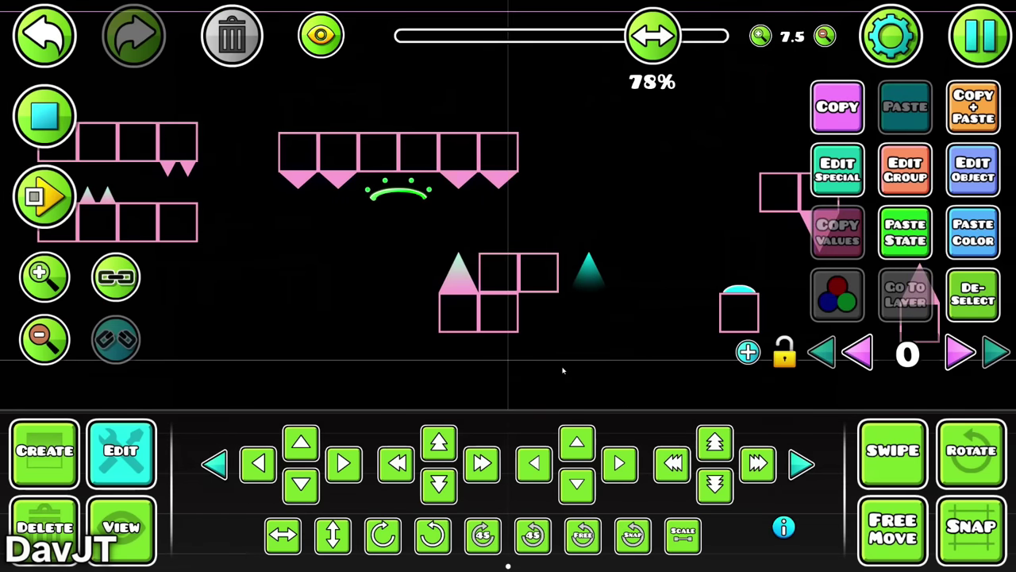
- Switch the detail colour to channel 22 and shift its hue
scroll(486, 351, down, 3)
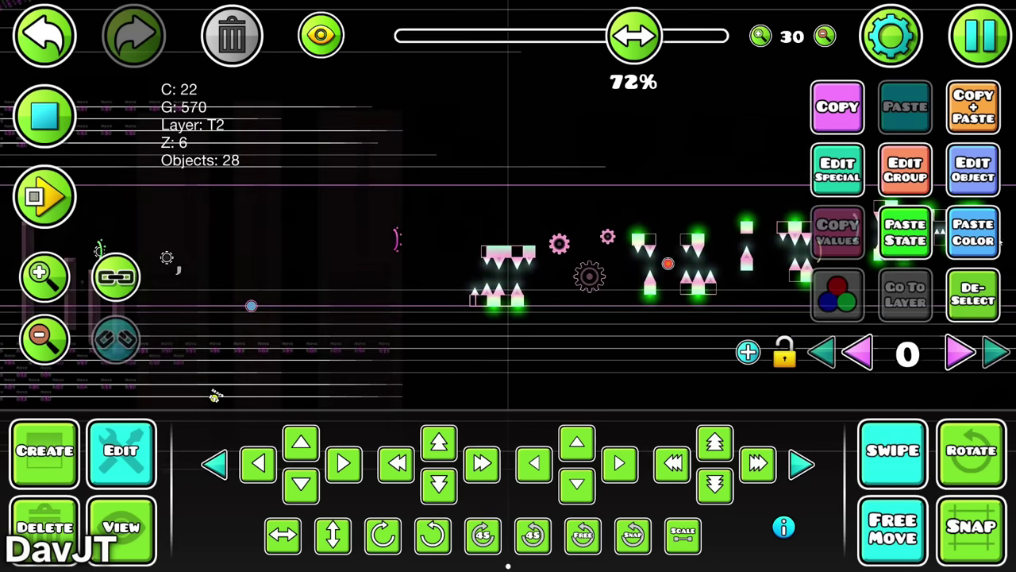
click(973, 169)
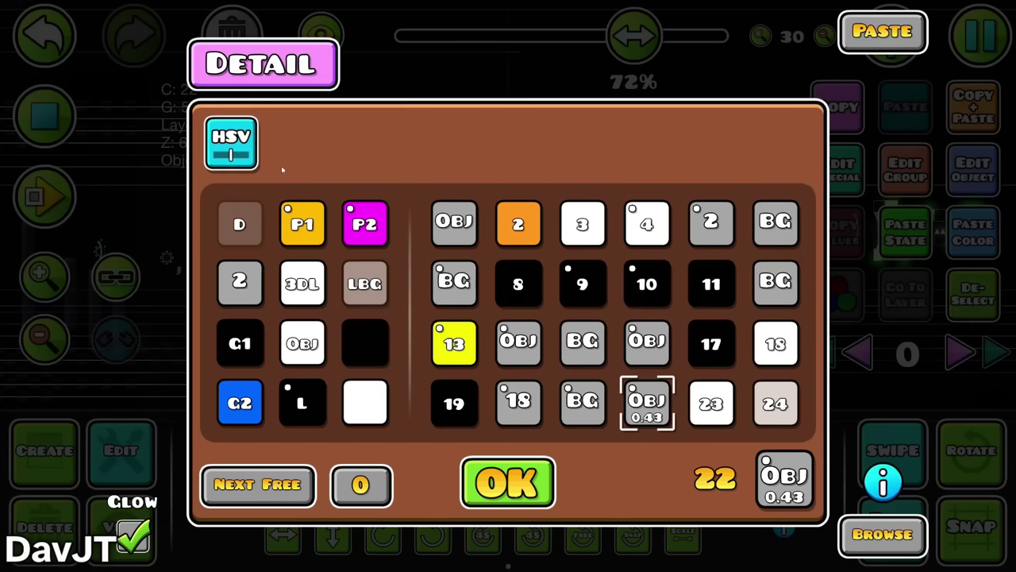
click(498, 476)
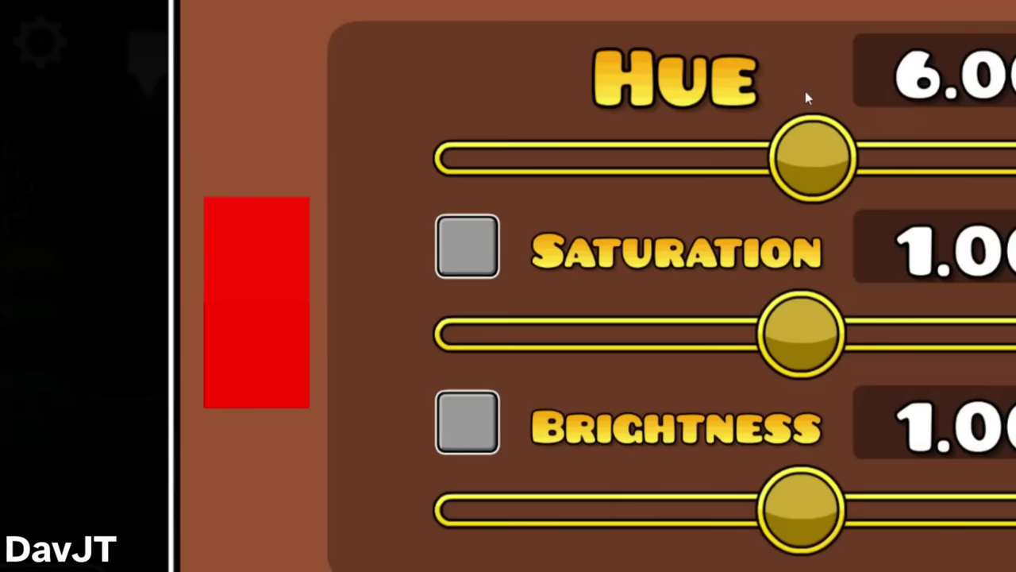
mouse_move(810, 157)
mouse_down()
mouse_move(953, 168)
mouse_move(943, 174)
mouse_up()
click(508, 463)
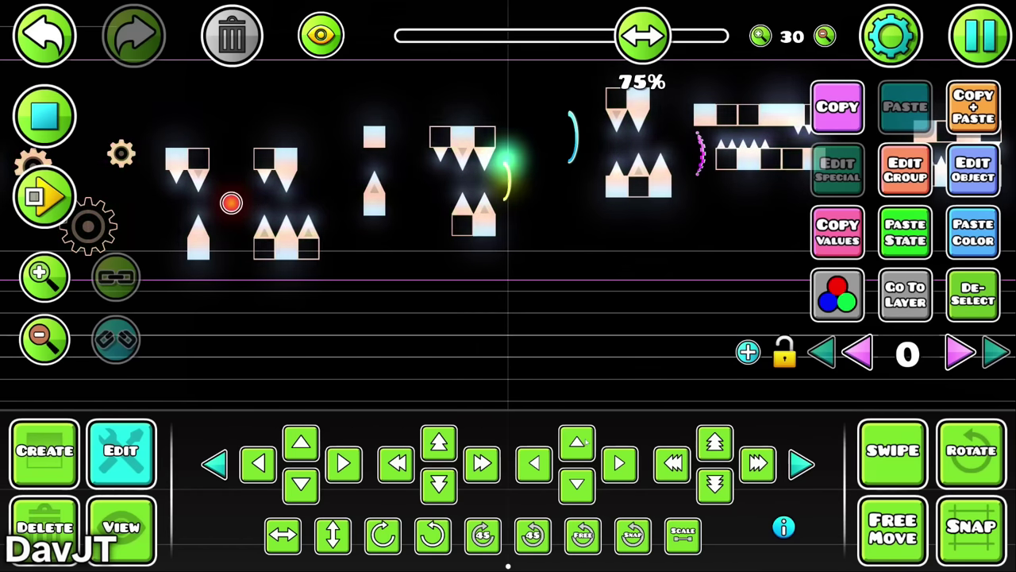
- Inspect a neighbouring decoration's colour, then start a playtest of the section
drag(627, 307, 531, 346)
click(418, 197)
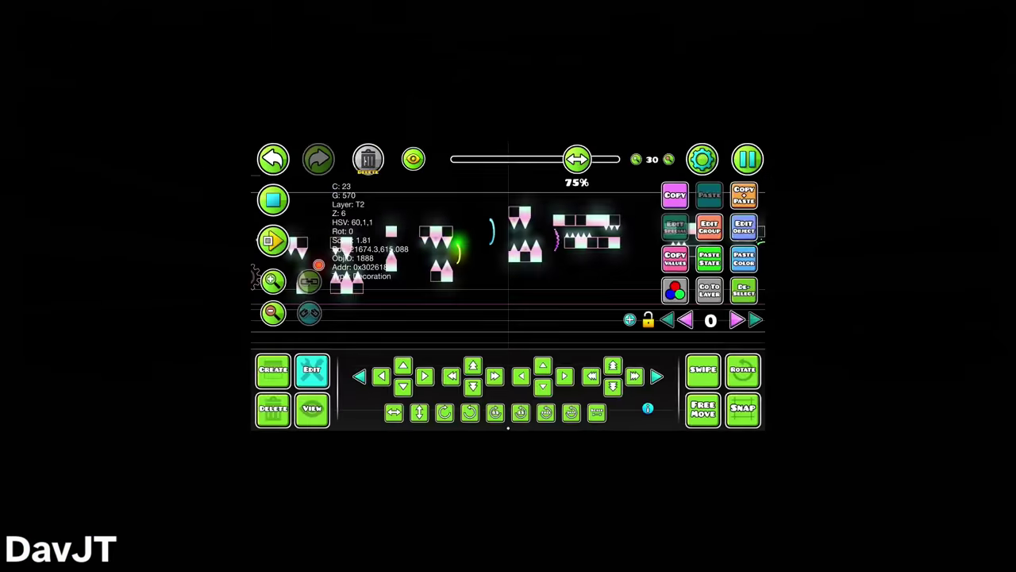
click(442, 322)
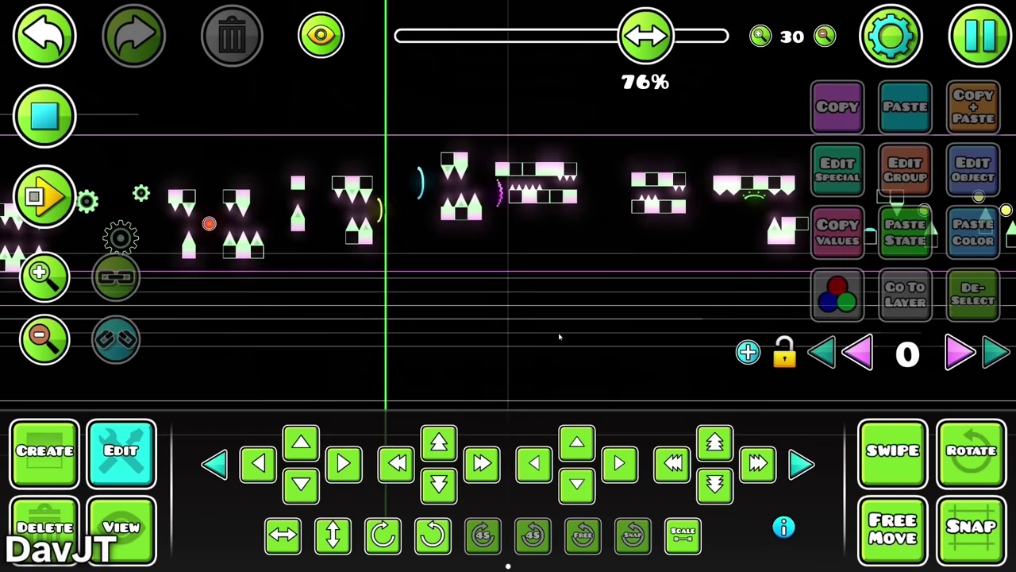
scroll(469, 302, left, 3)
scroll(413, 305, up, 3)
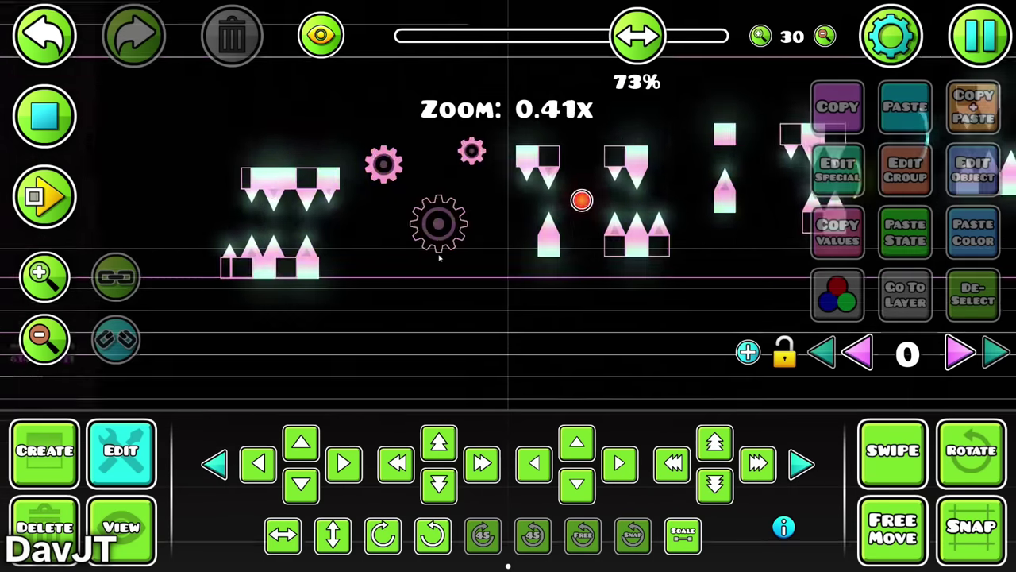
scroll(384, 300, down, 1)
scroll(384, 300, right, 2)
scroll(381, 314, down, 2)
key(Return)
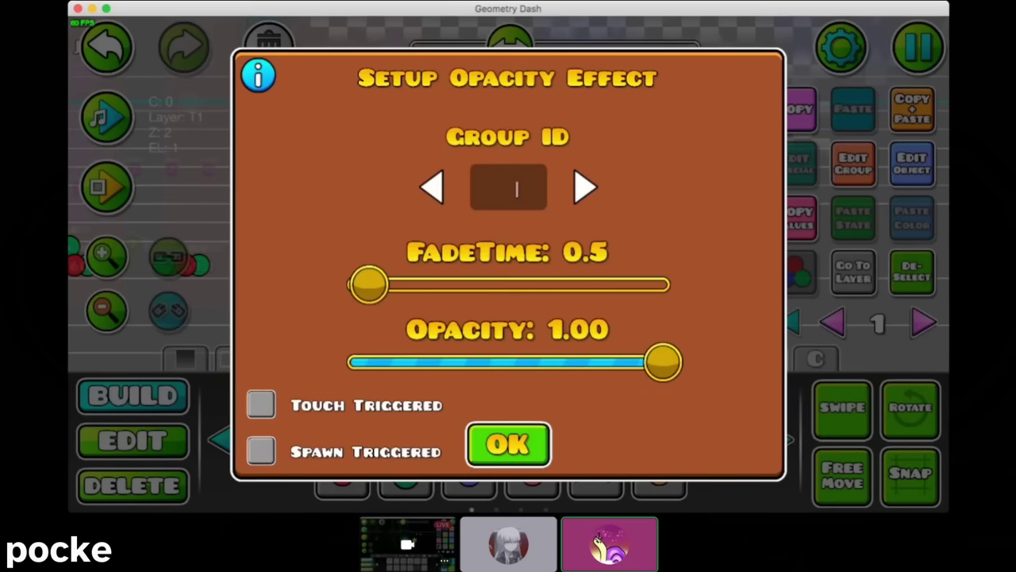
- Target group 664 with fade time 0.2, then fly the ship and pause the playtest
text(664)
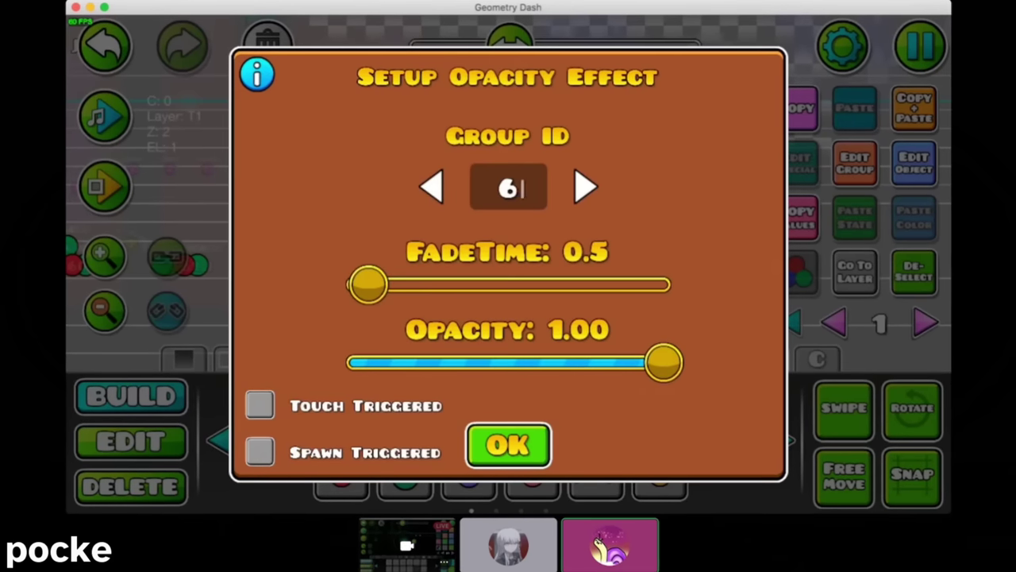
drag(368, 285, 363, 284)
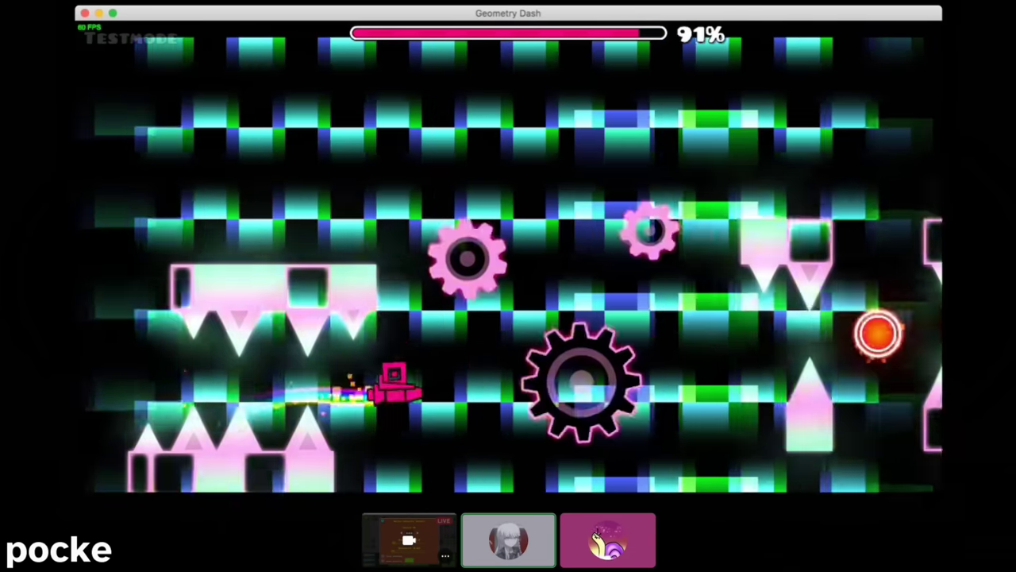
key(space)
key(Escape)
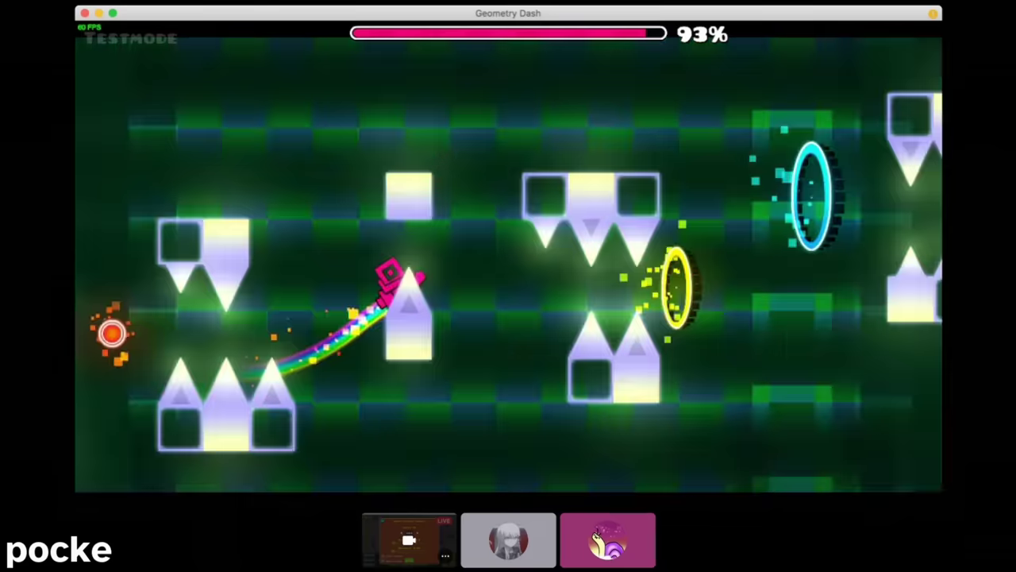
key(Escape)
text(665)
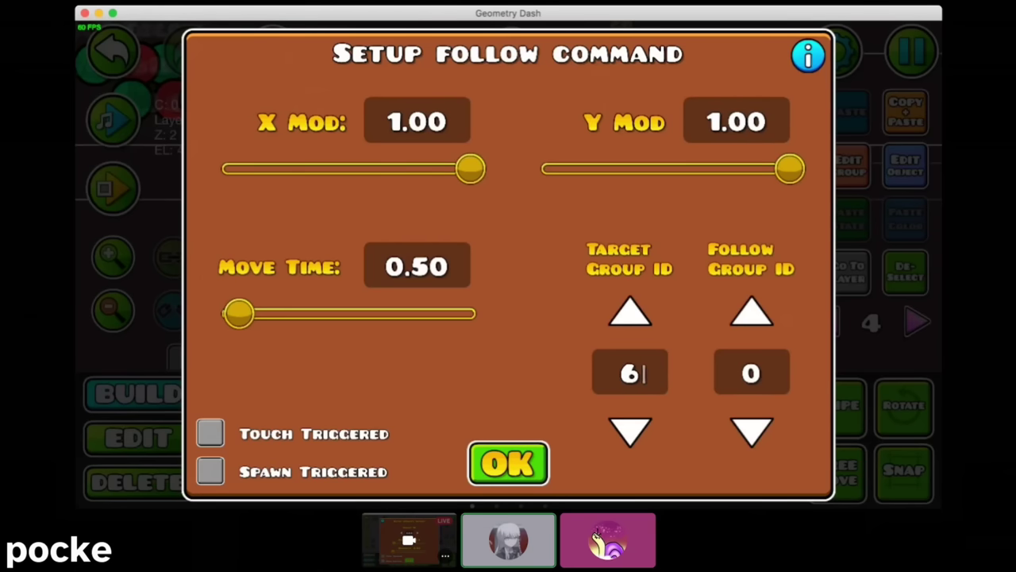
- Enter follow group 668 for the follow trigger targeting group 665
text(67)
key(BackSpace)
text(8)
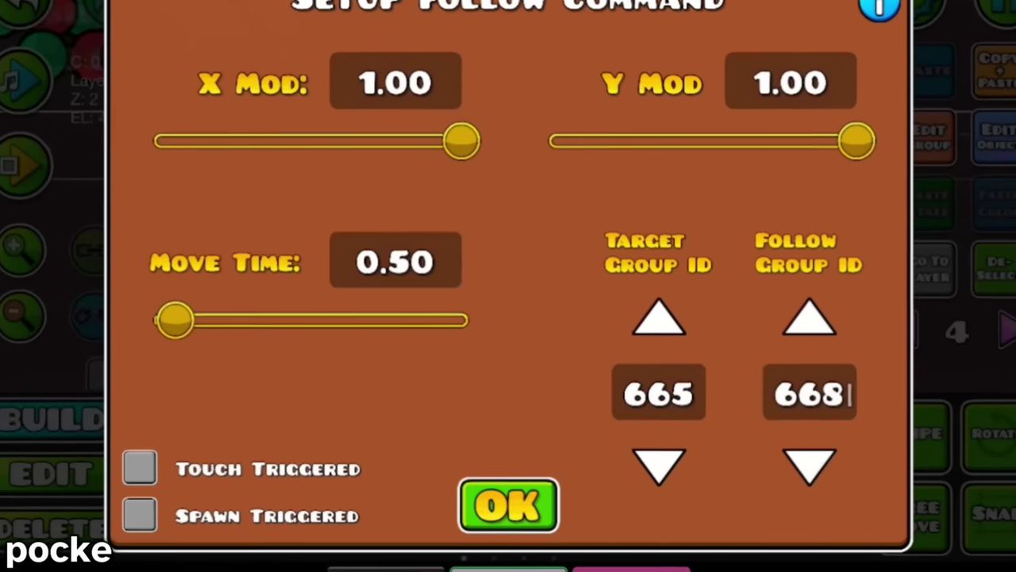
click(382, 258)
key(BackSpace)
key(BackSpace)
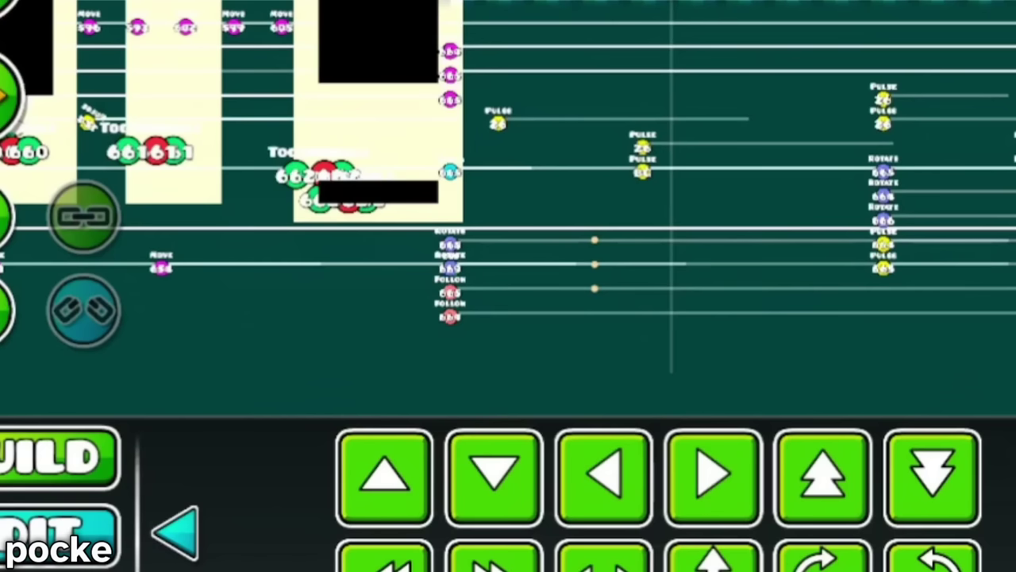
scroll(674, 230, up, 3)
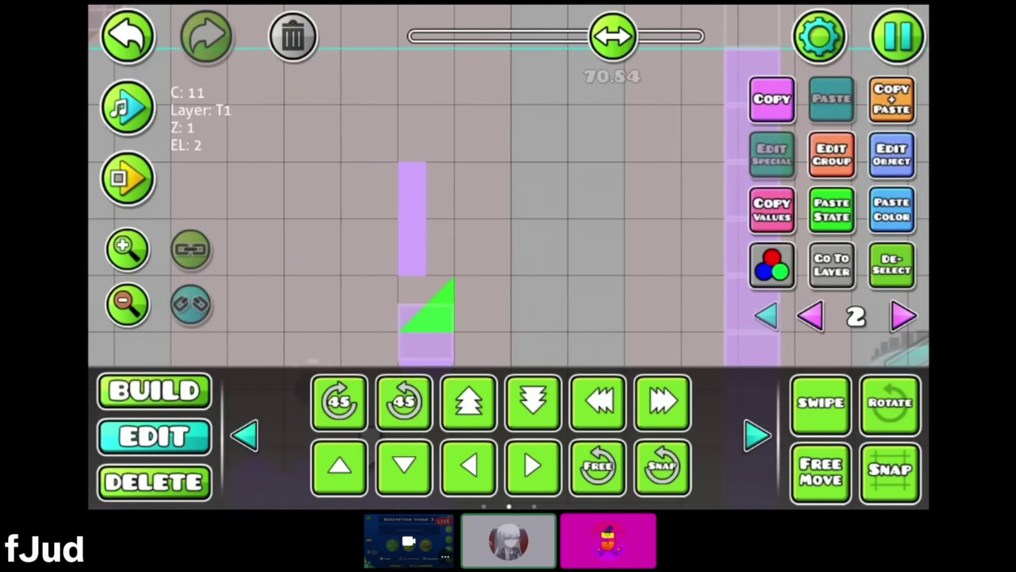
- Zoom the view out and select the small block with sweeping selection
click(411, 219)
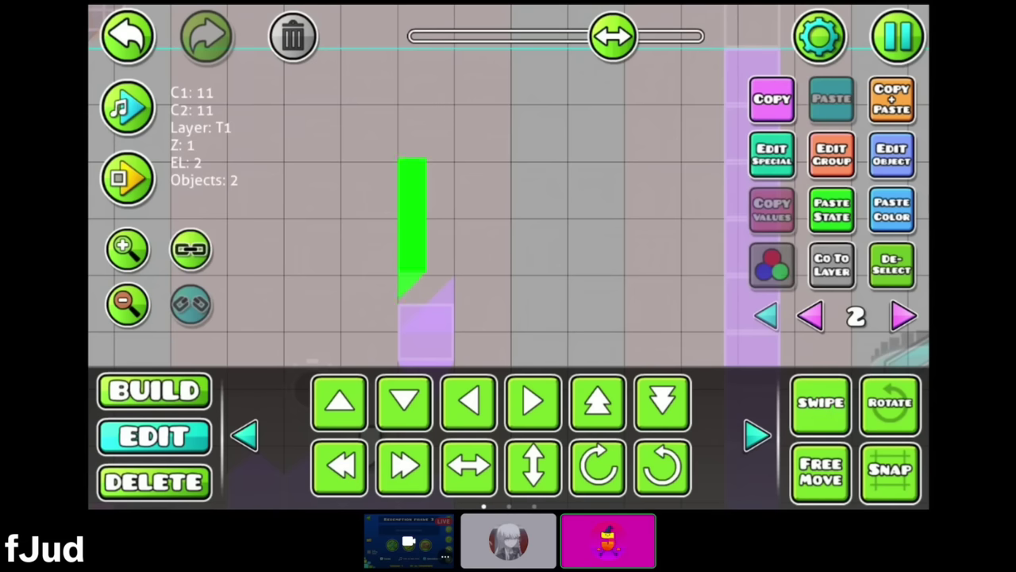
click(556, 238)
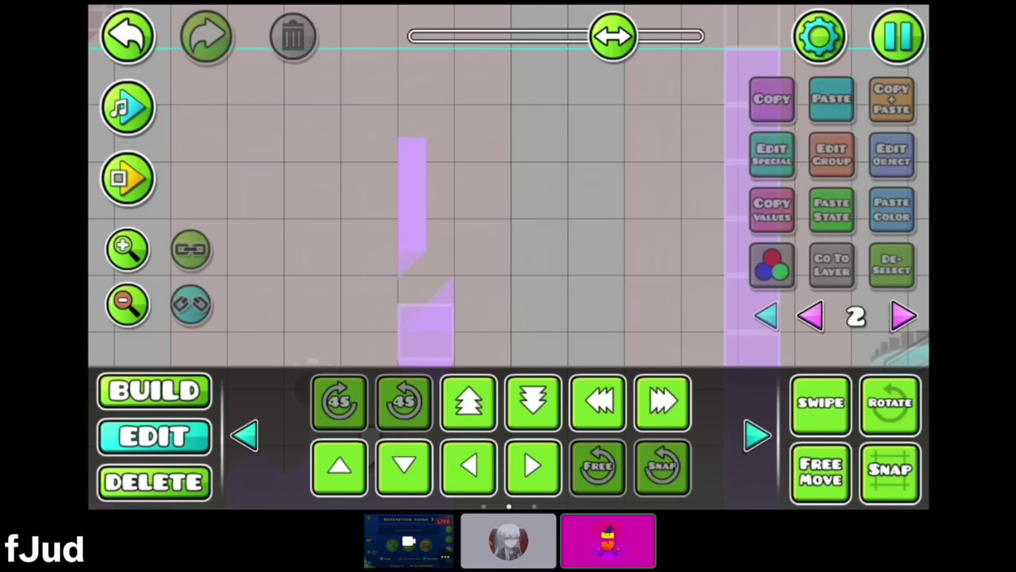
drag(556, 239, 508, 191)
click(245, 435)
click(127, 302)
click(127, 302)
click(820, 403)
click(378, 250)
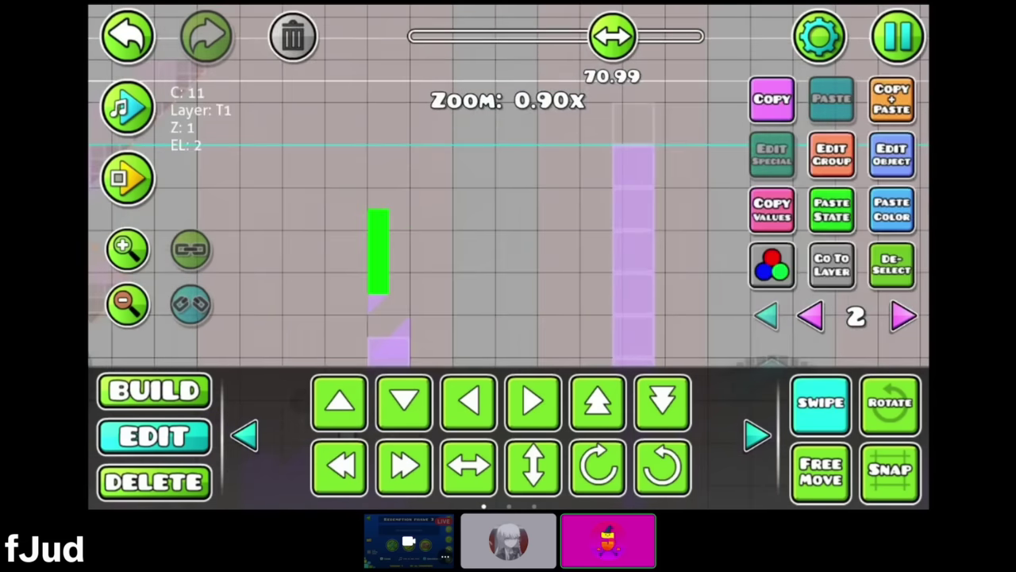
- Give the block custom base colour Col 25, then select the diamond block
click(773, 264)
click(858, 284)
click(858, 284)
click(859, 283)
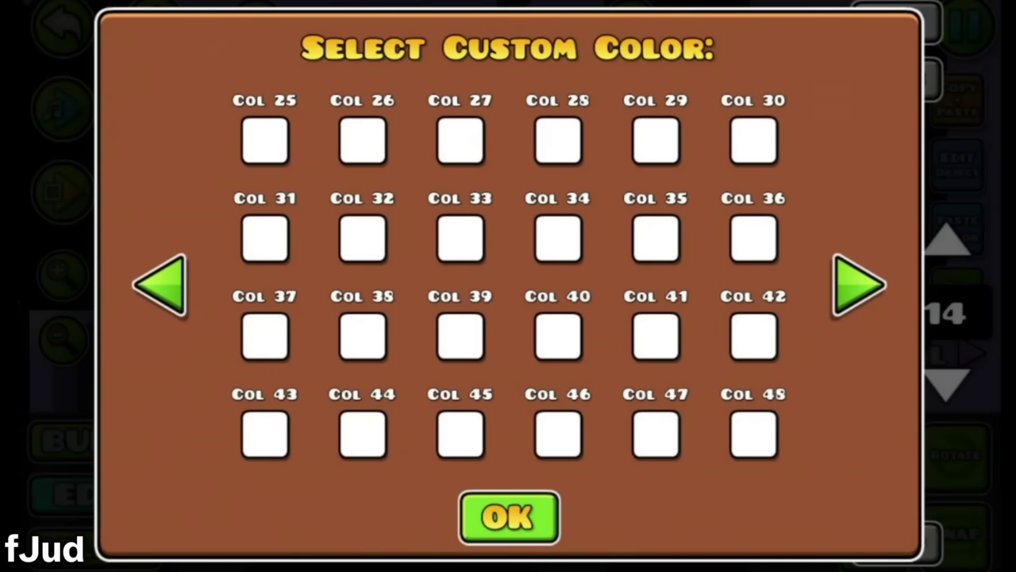
click(159, 285)
click(859, 283)
click(265, 140)
click(509, 426)
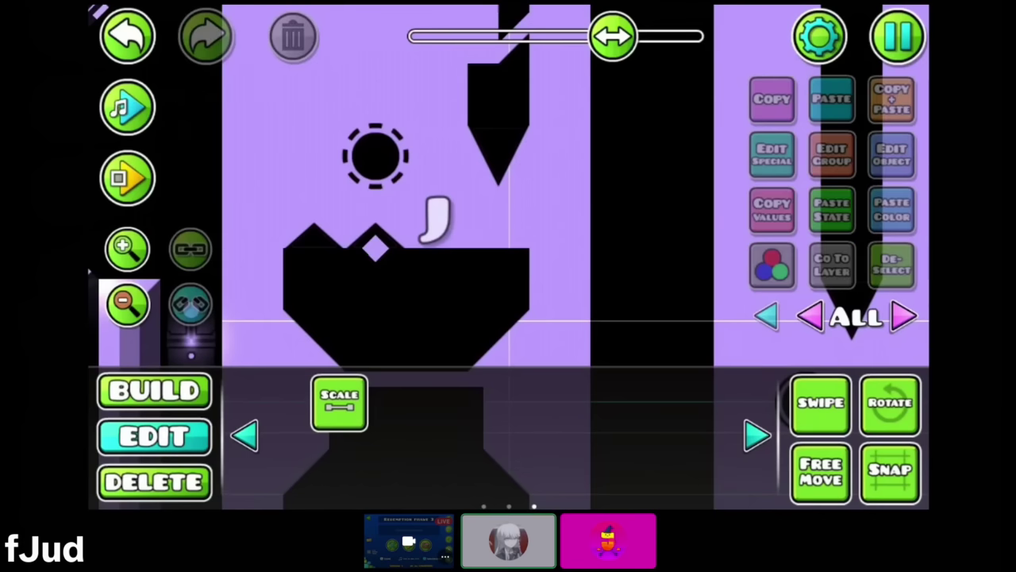
click(127, 36)
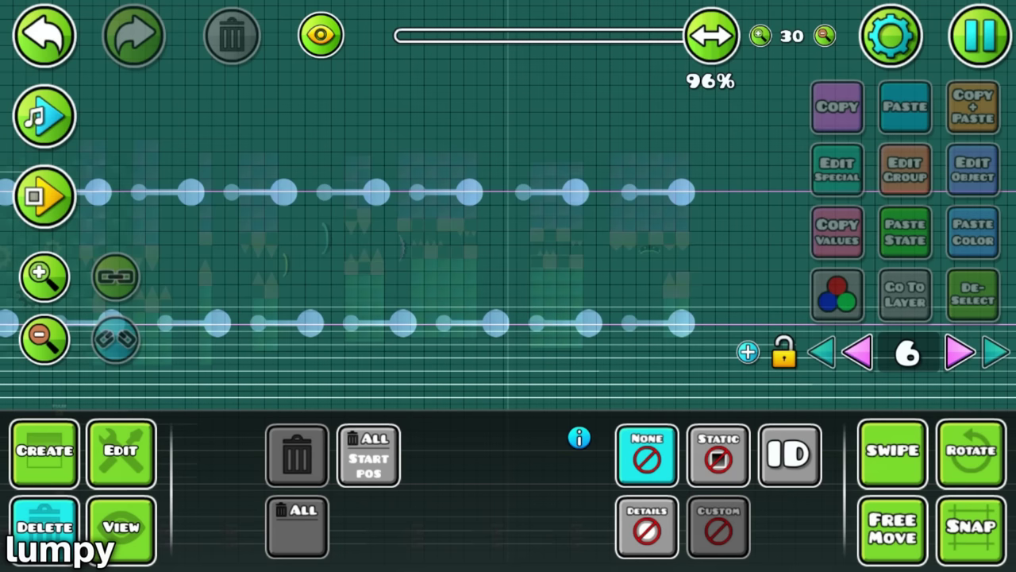
- Save and exit the level from the editor's pause menu
key(Escape)
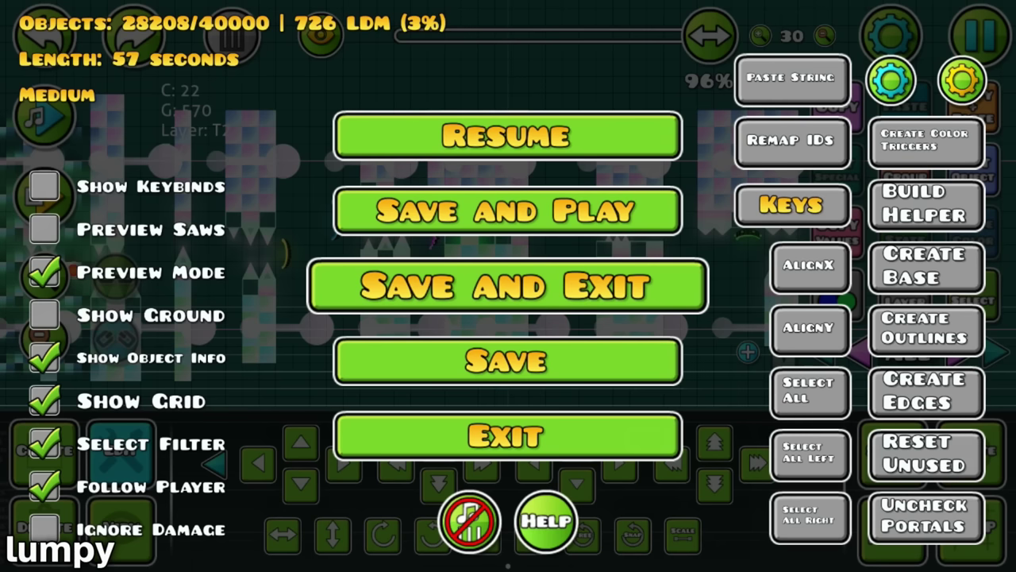
click(509, 286)
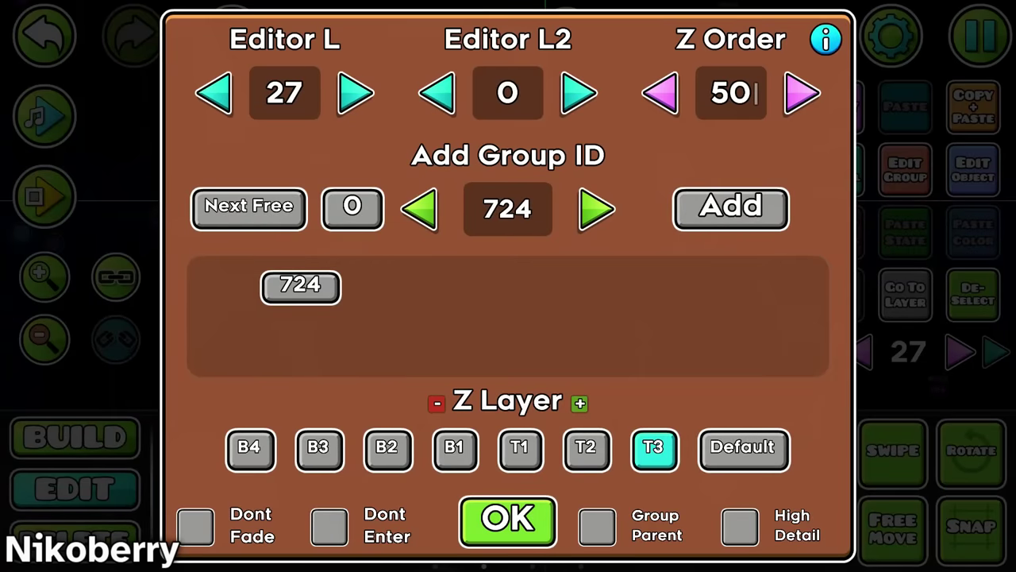
- Confirm group 724, Z order 50 and layer T3 for the beams, then select the green orb
click(508, 519)
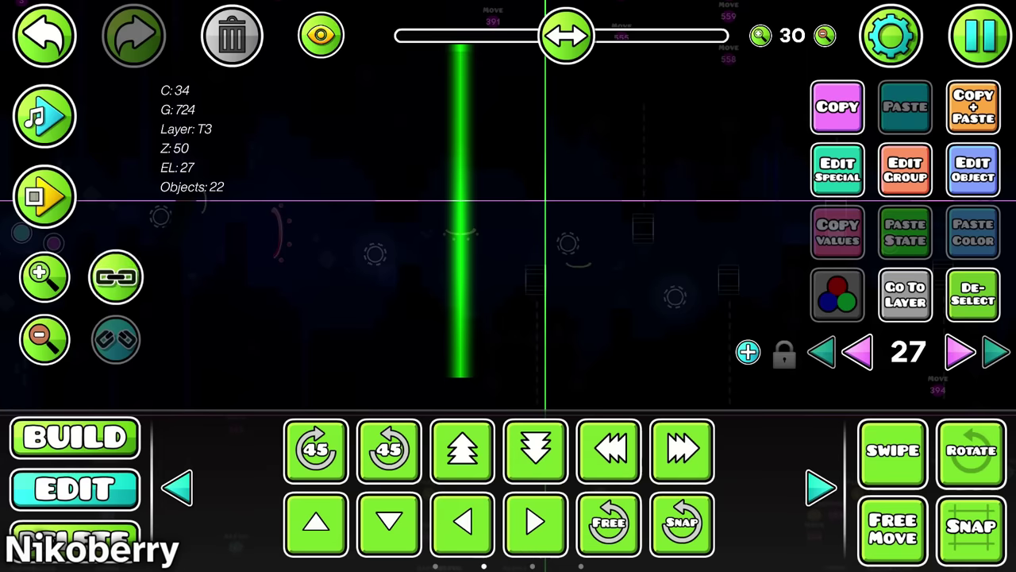
click(460, 233)
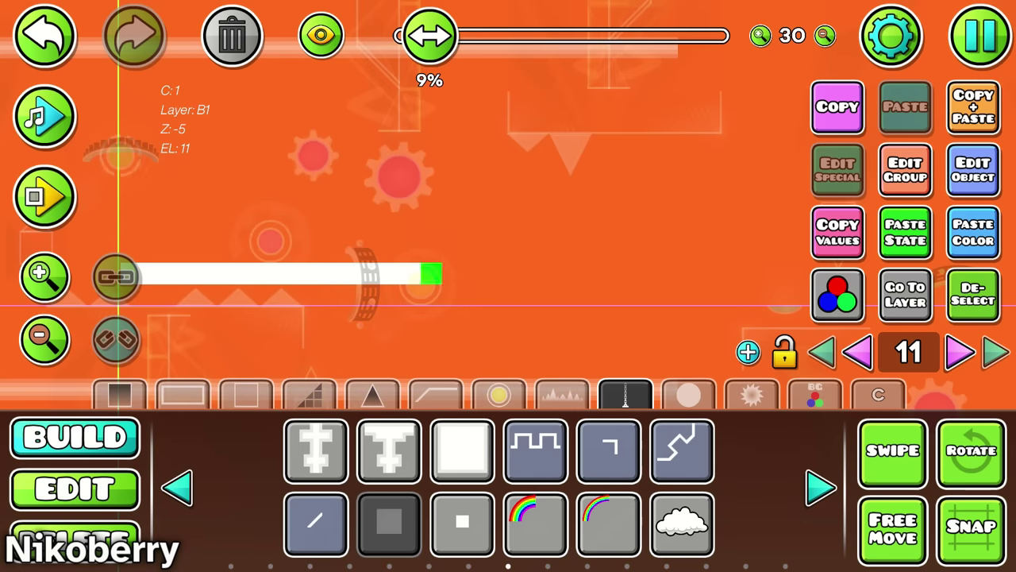
- Enter opacity 0, join the lower cyan bar onto the upper bar, and select it
click(564, 394)
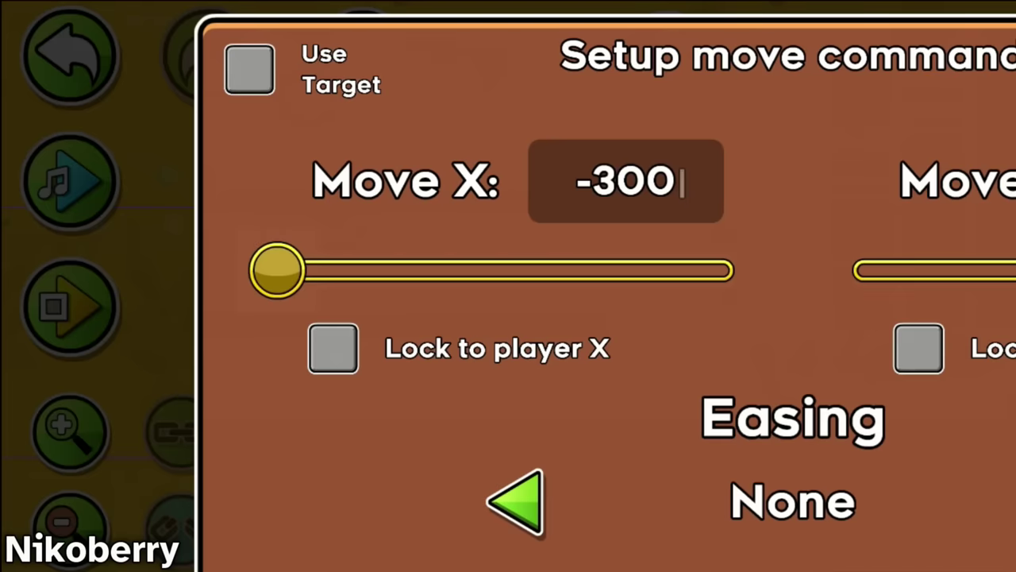
text(0)
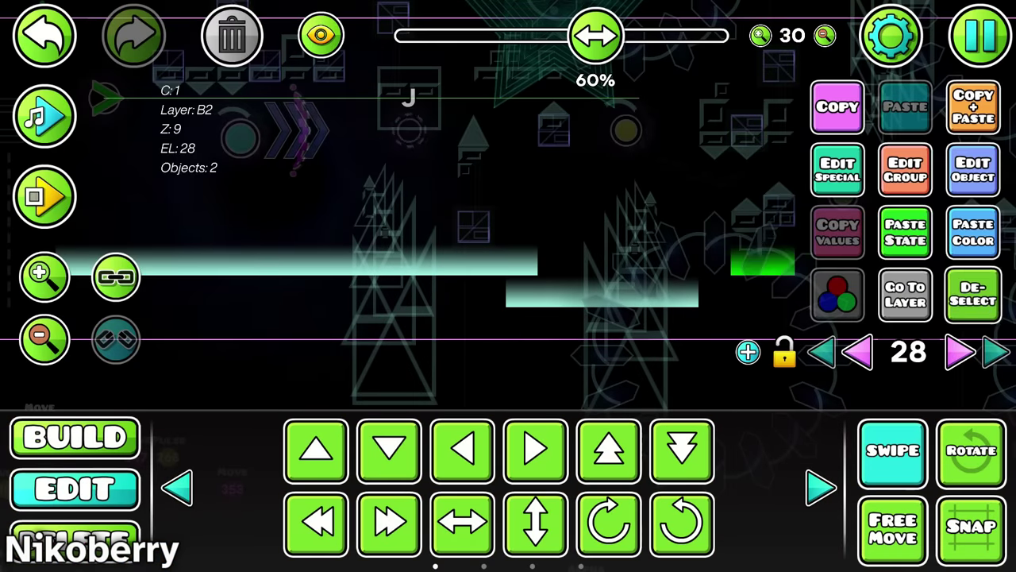
drag(602, 294, 634, 262)
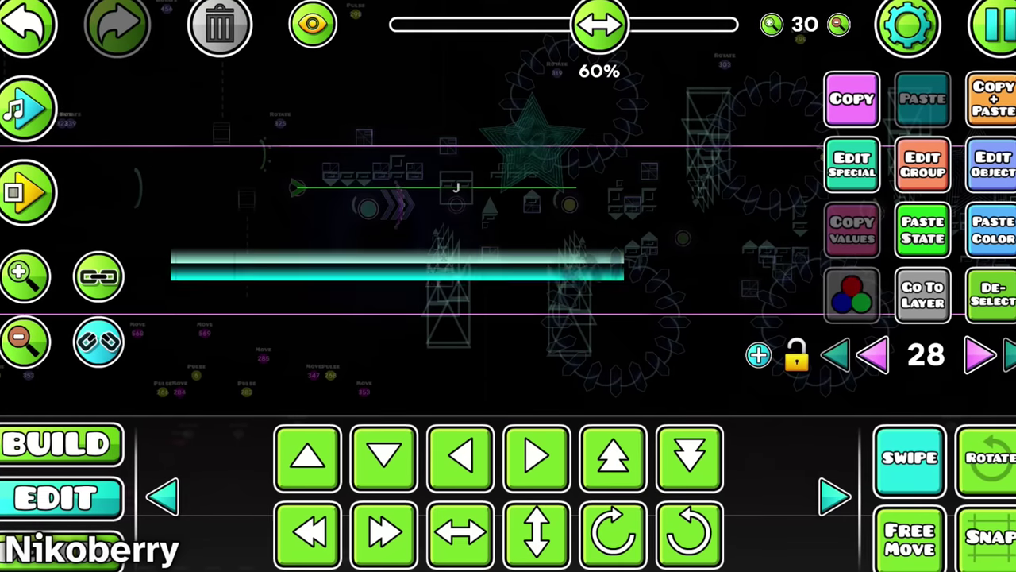
click(397, 263)
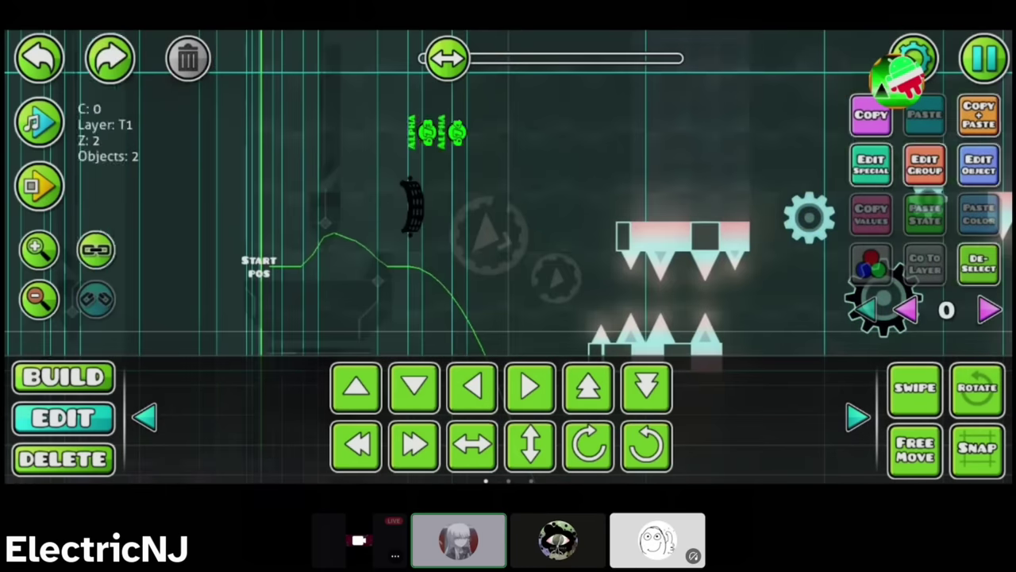
- Zoom the level view out to 0.5x
click(38, 250)
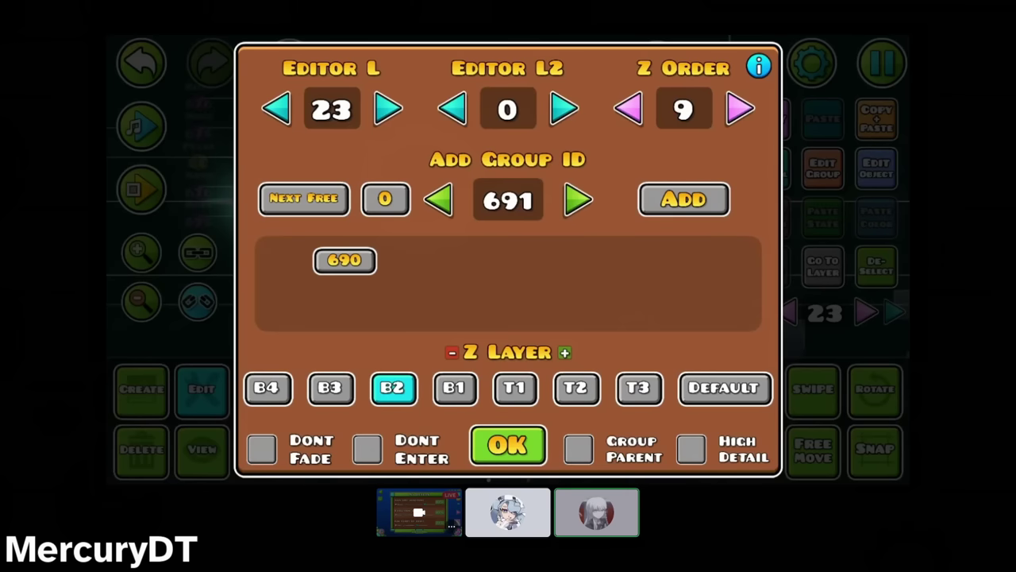
- Close the group 690 settings and confirm new group assignments for two more glow pieces
click(507, 444)
click(861, 154)
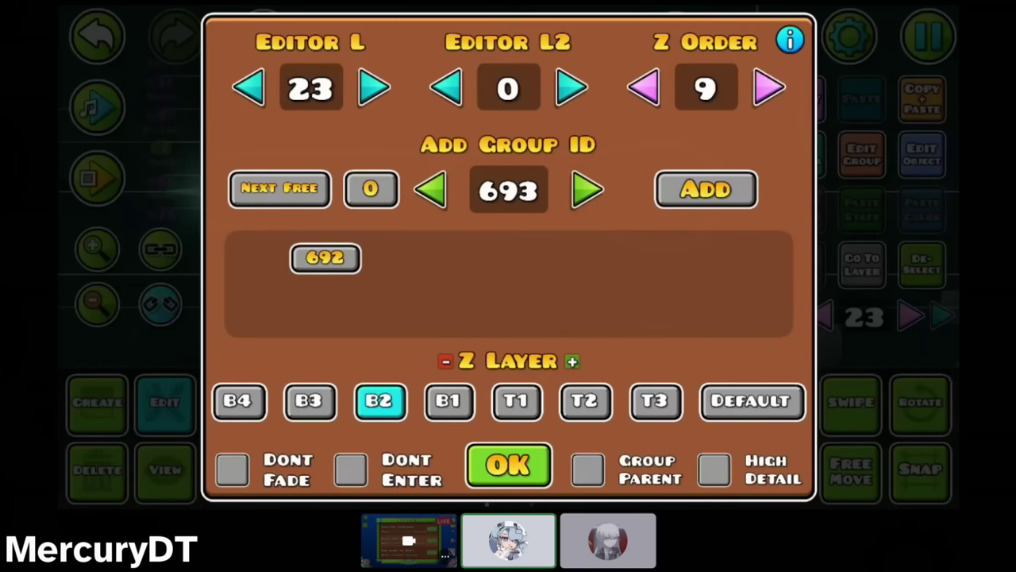
click(508, 465)
click(862, 154)
click(508, 464)
click(96, 303)
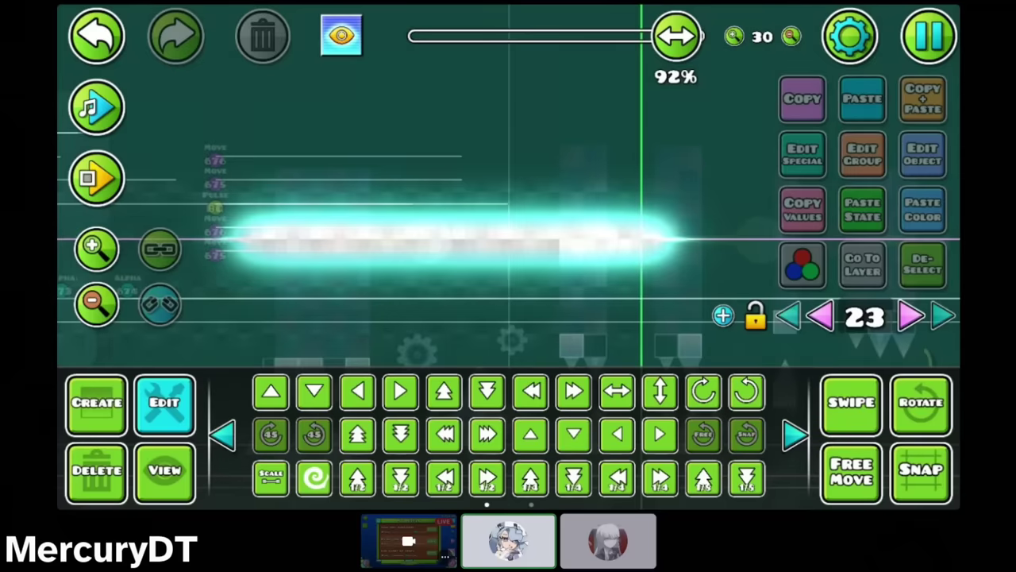
- Place opacity triggers and configure the ones targeting groups 651 and 689
click(95, 403)
click(925, 154)
click(508, 438)
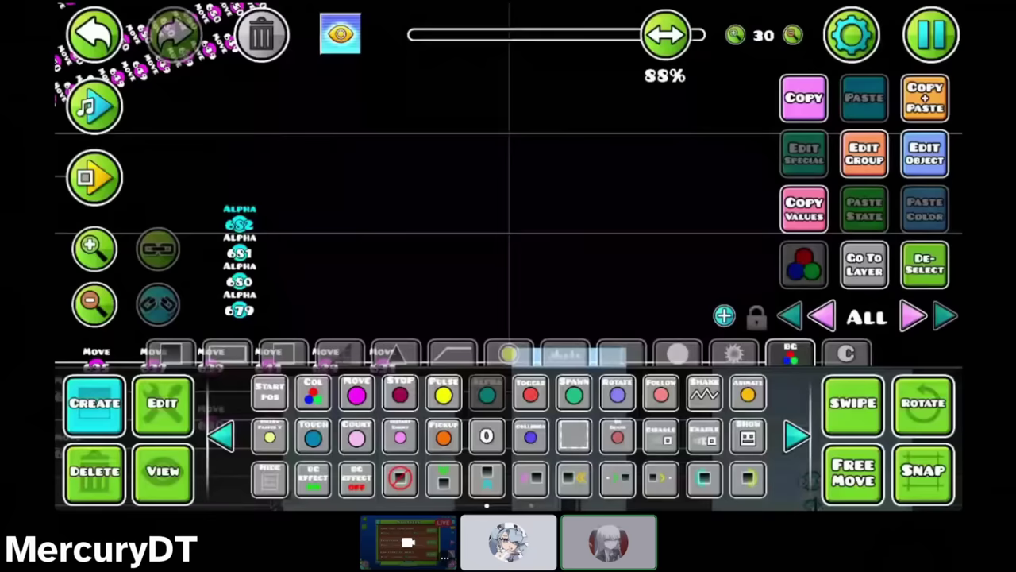
click(865, 154)
click(508, 465)
click(925, 154)
click(508, 437)
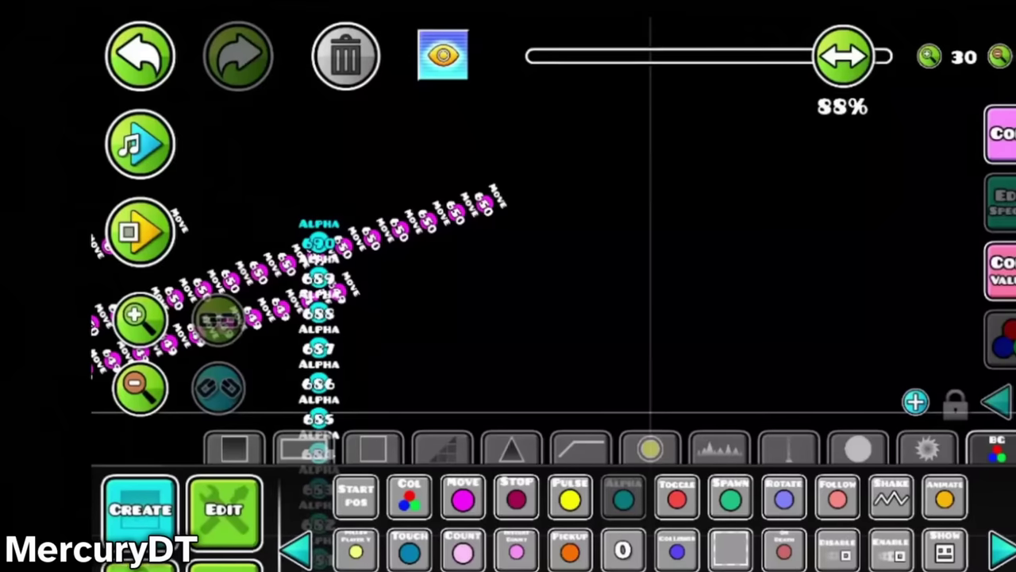
- Configure further opacity triggers for groups 690, 692 and one more new trigger
click(926, 154)
click(656, 560)
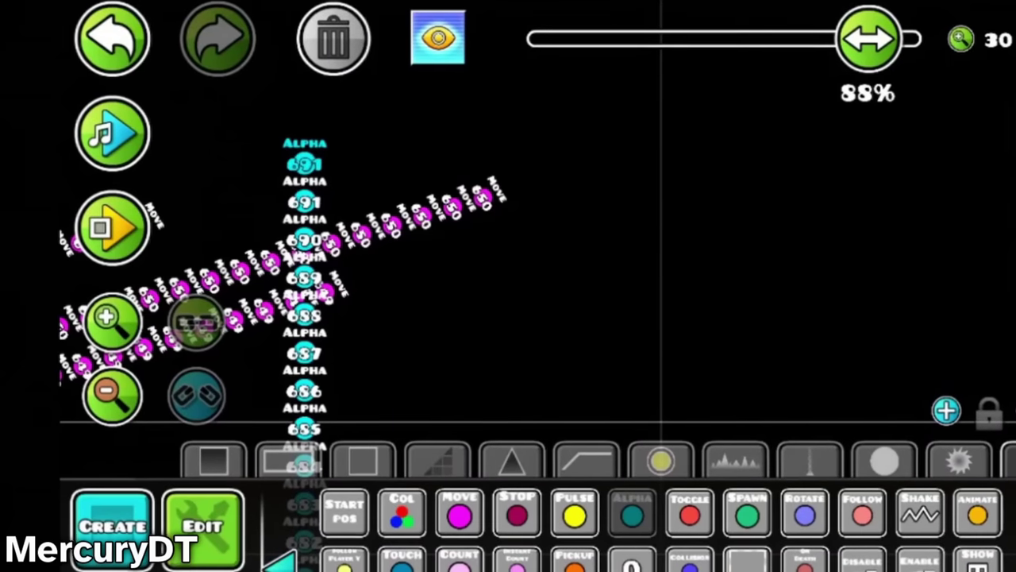
click(925, 154)
click(667, 566)
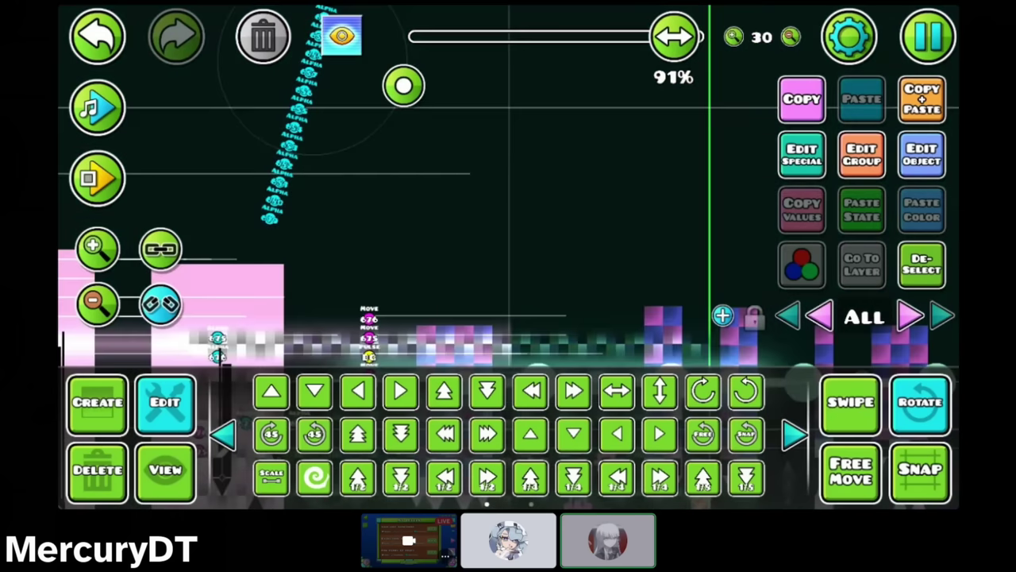
click(922, 154)
click(508, 439)
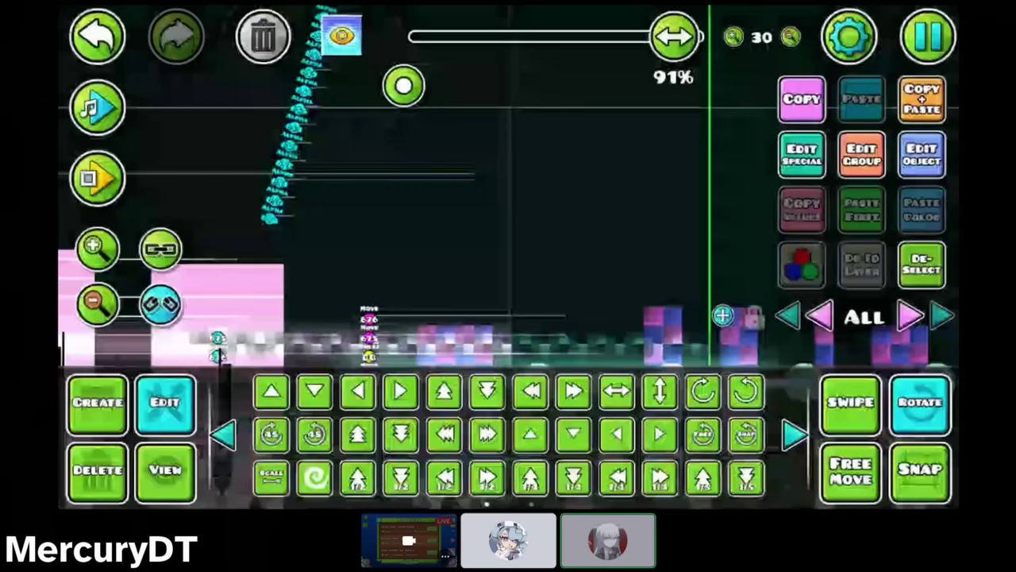
click(921, 154)
click(508, 439)
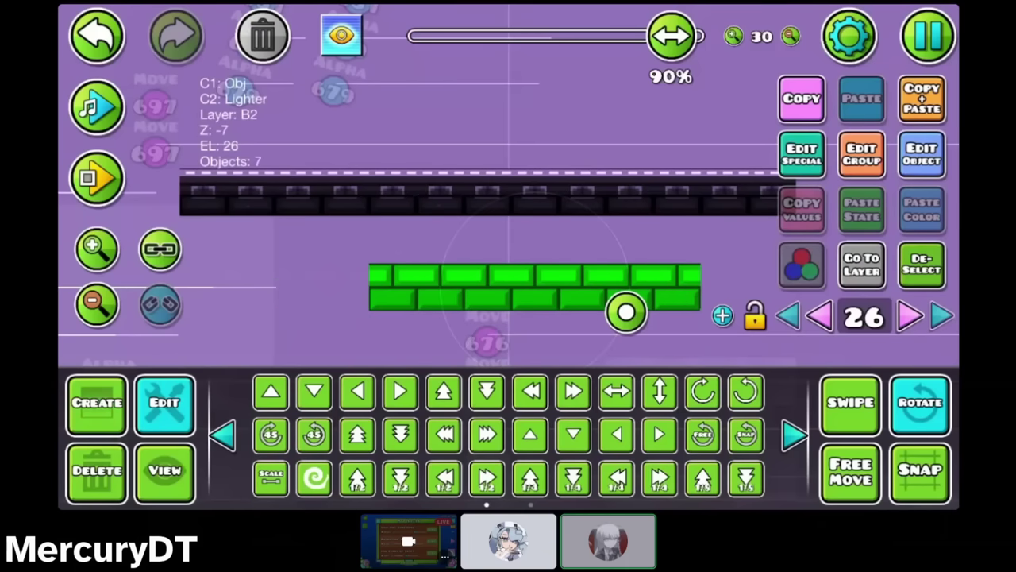
- Give the green block row groups 1 and 699, undoing a trial enlargement first
click(271, 477)
drag(431, 220, 644, 220)
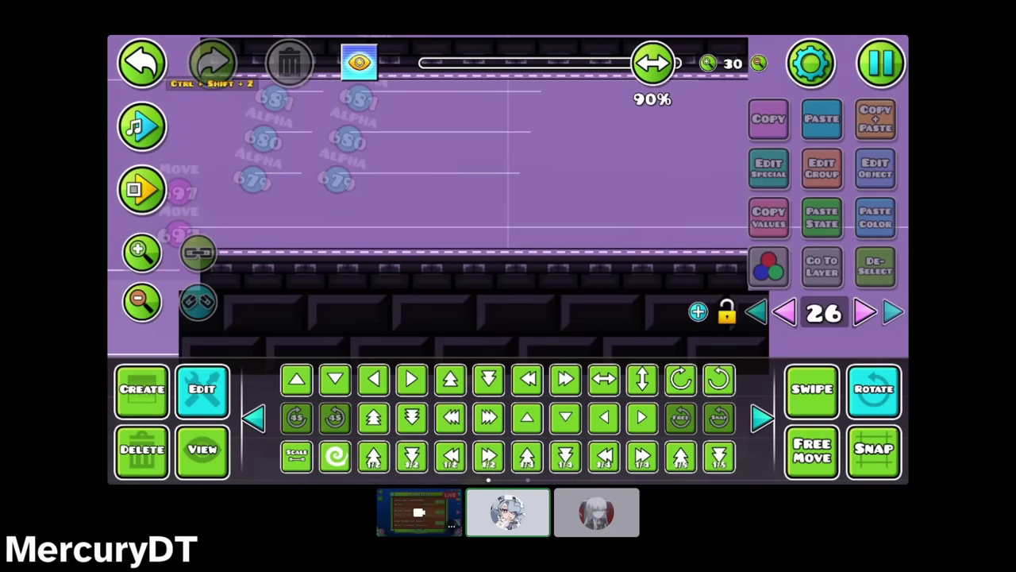
key(ctrl+z)
click(822, 168)
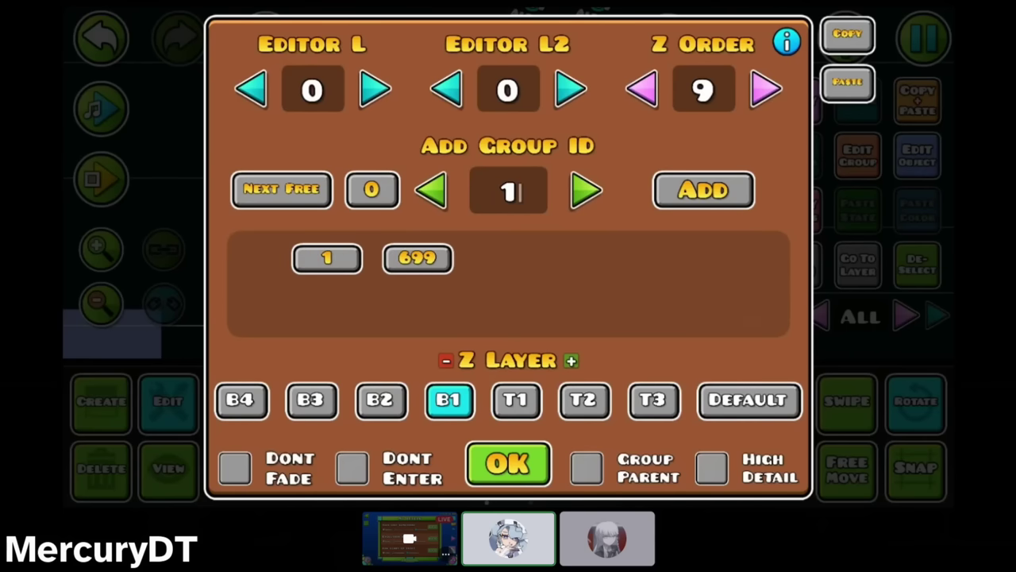
click(508, 463)
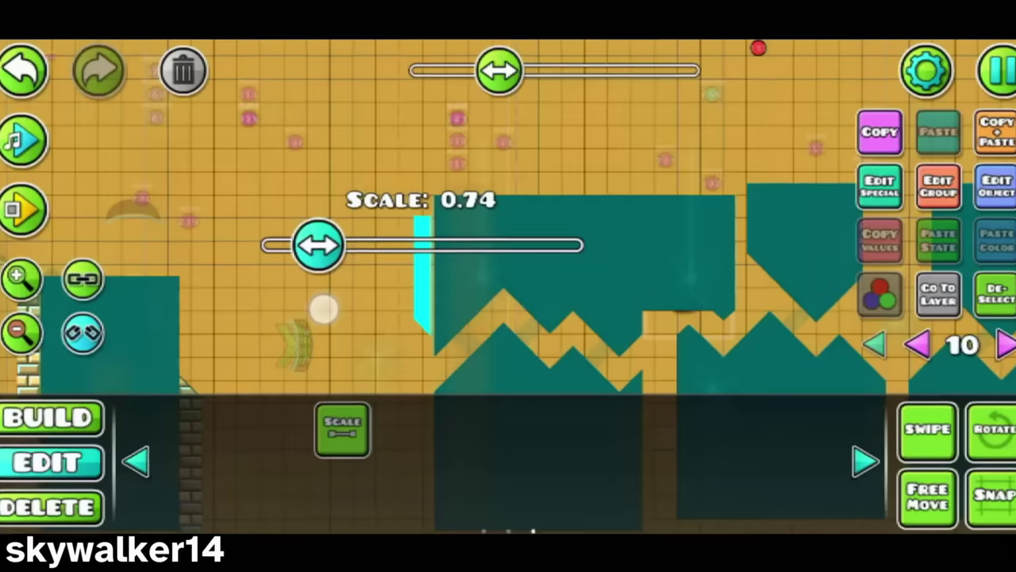
- Scale the selected piece to 0.76 and replace its group 748 with 749
drag(323, 309, 327, 308)
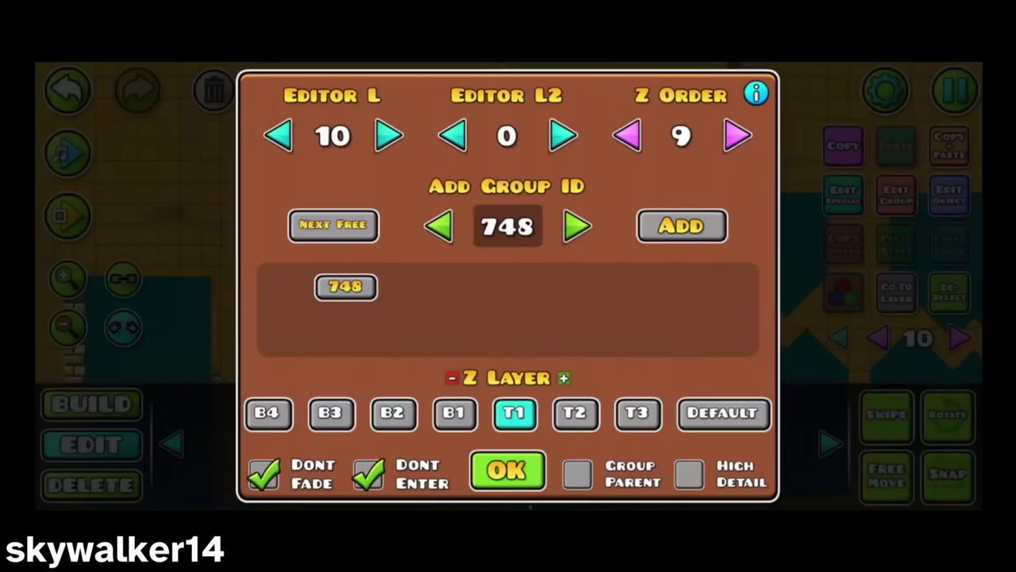
click(277, 216)
click(734, 208)
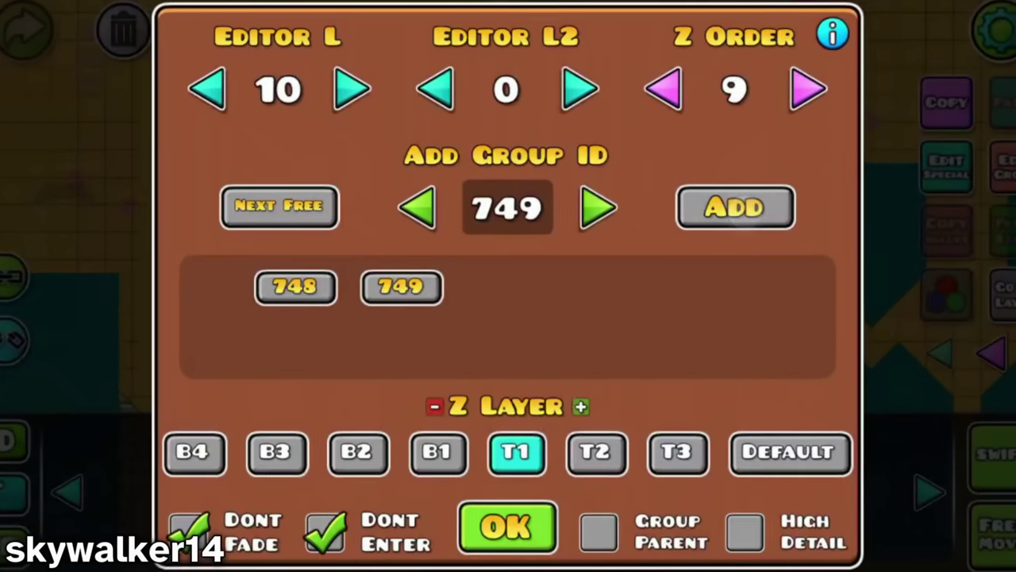
click(295, 287)
click(508, 527)
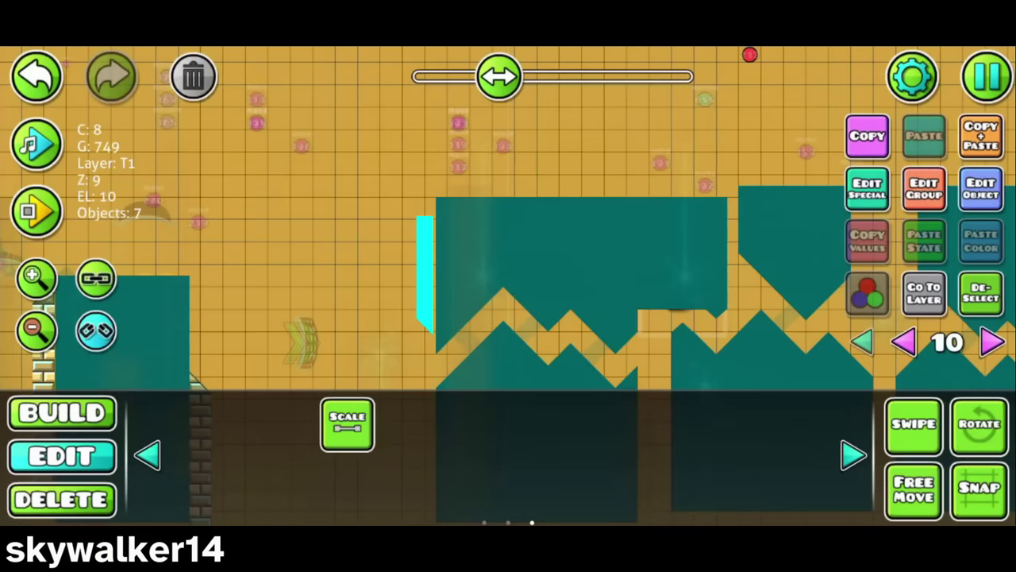
click(982, 136)
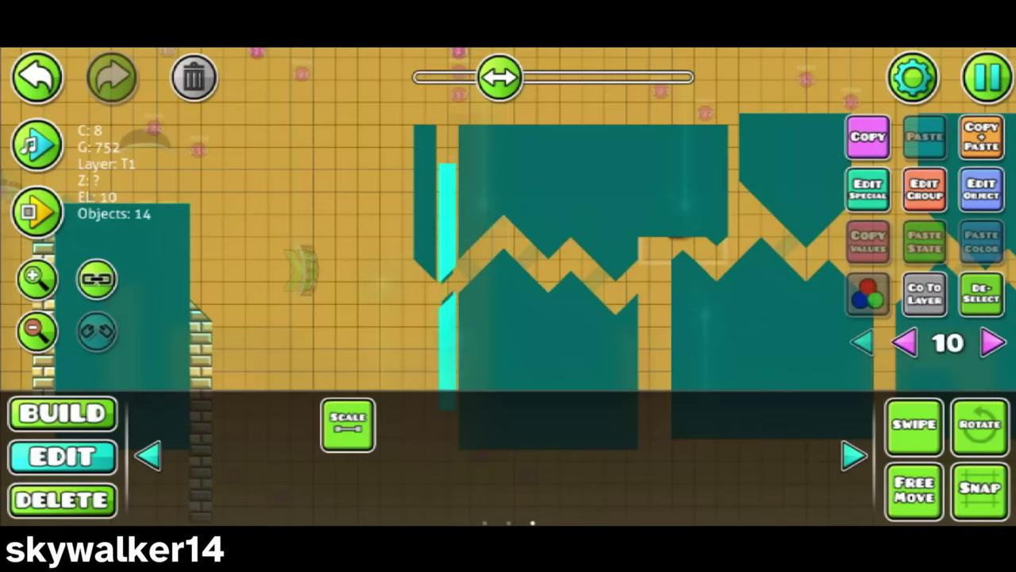
click(36, 77)
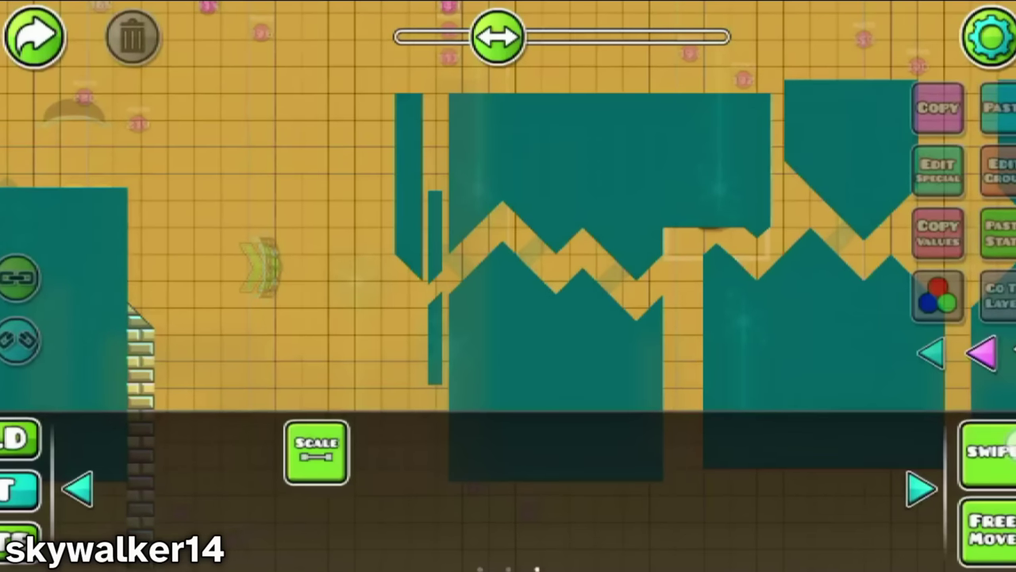
- Resize the thin teal column to 0.76 and add group 755 to it
click(438, 212)
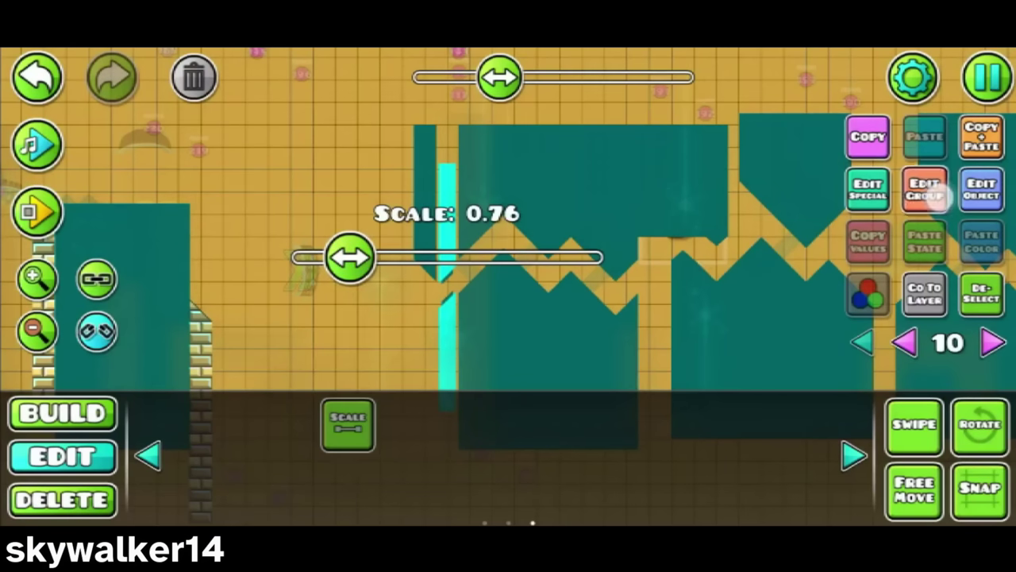
click(934, 194)
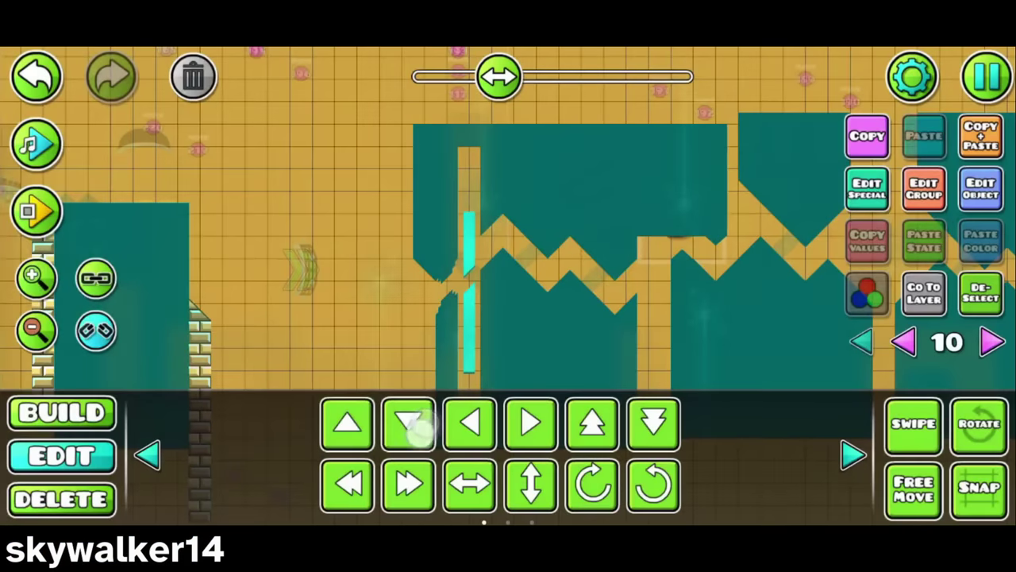
drag(419, 428, 341, 429)
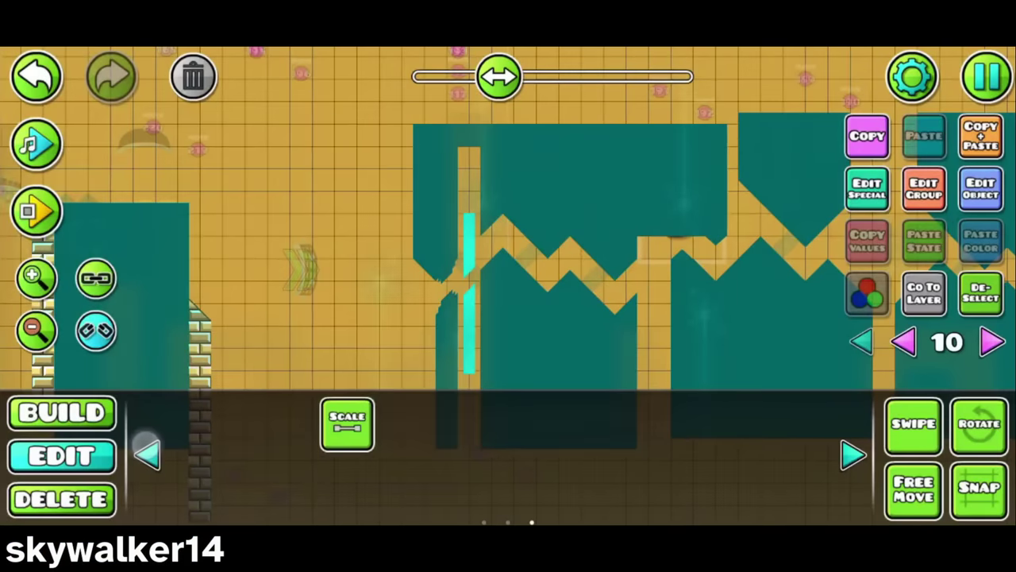
click(347, 424)
drag(320, 262, 371, 265)
click(925, 188)
click(694, 227)
click(511, 494)
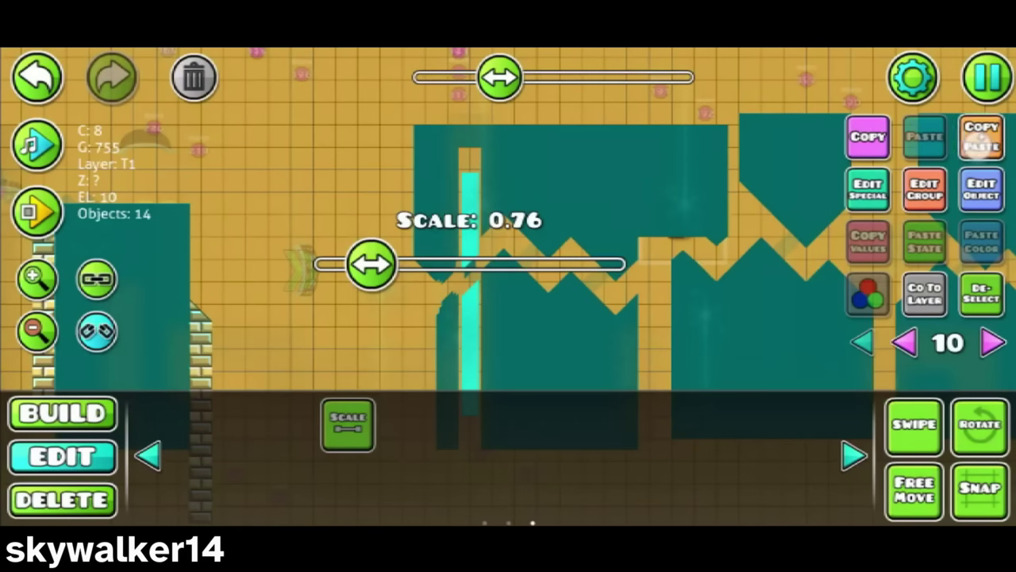
- Shrink the column to a thin 0.52 bar and add group 761
mouse_move(370, 302)
mouse_down()
mouse_move(401, 302)
mouse_move(361, 300)
mouse_up()
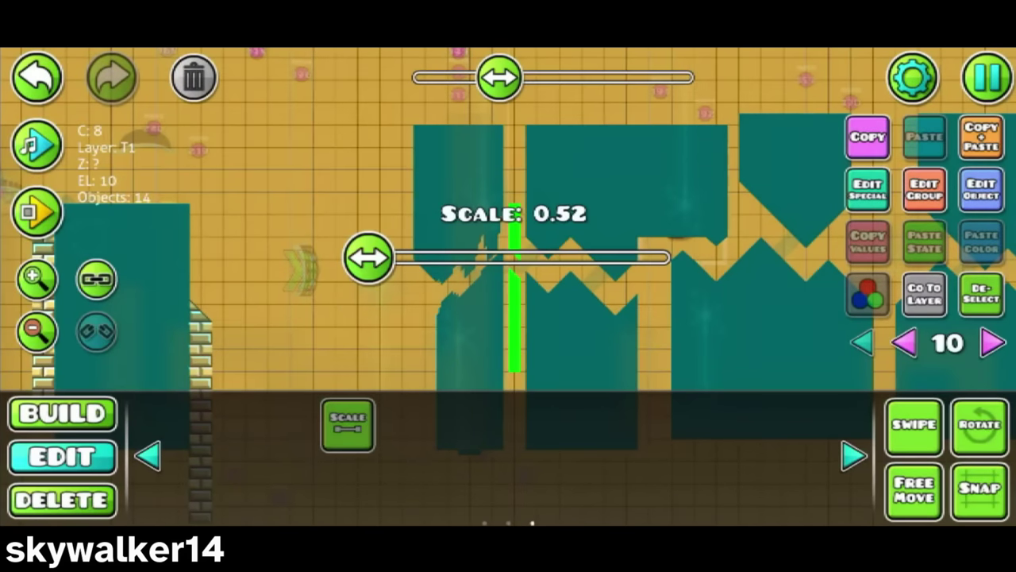
click(926, 188)
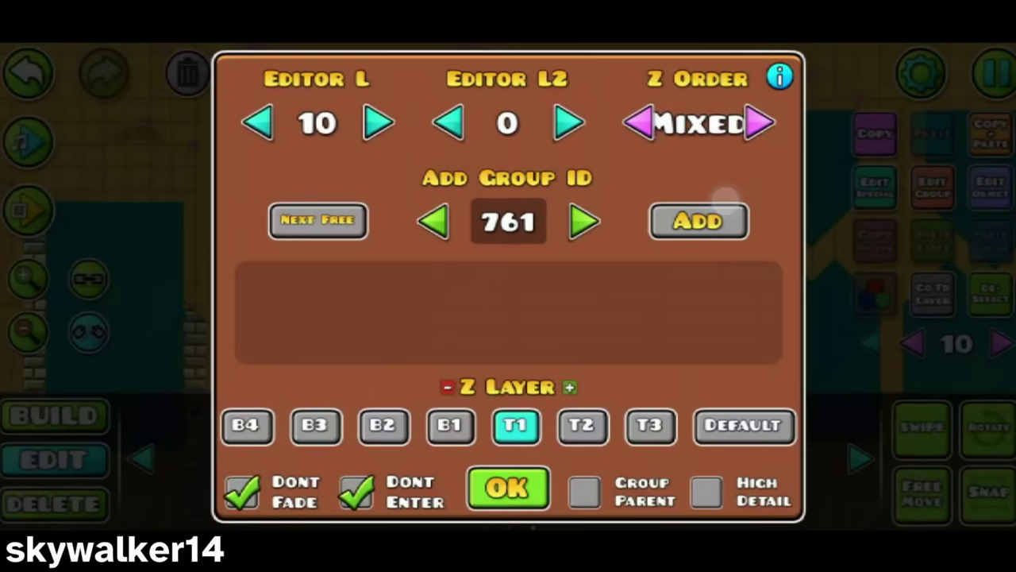
click(699, 220)
click(508, 485)
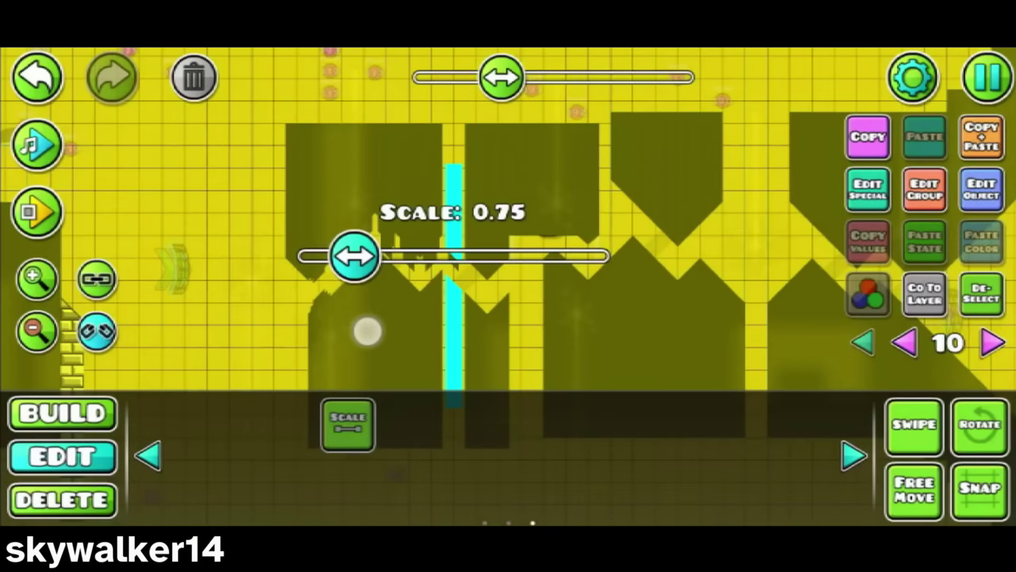
- Give the cyan column group 771 in place of 770, then deselect it
click(914, 190)
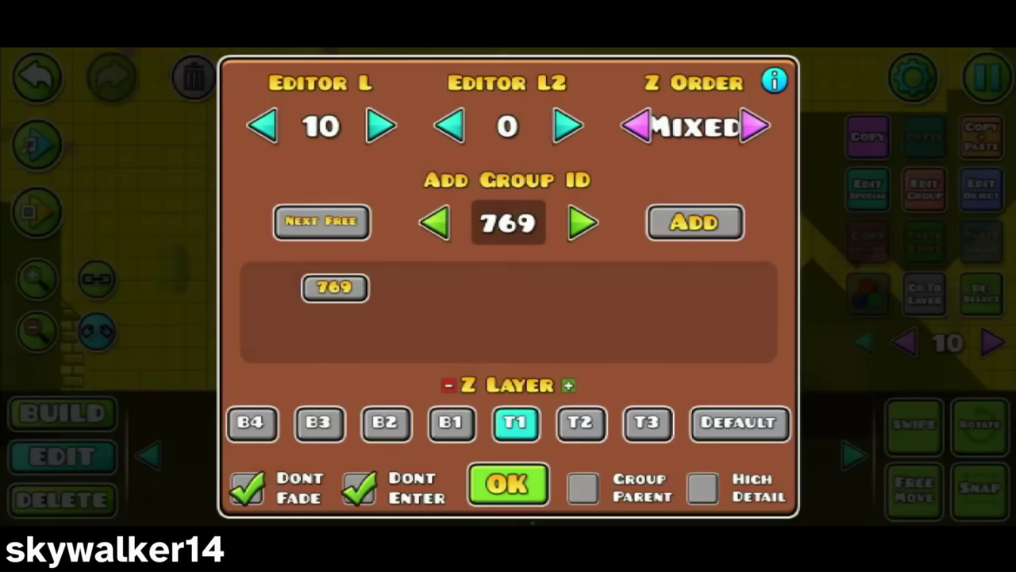
click(699, 223)
click(508, 485)
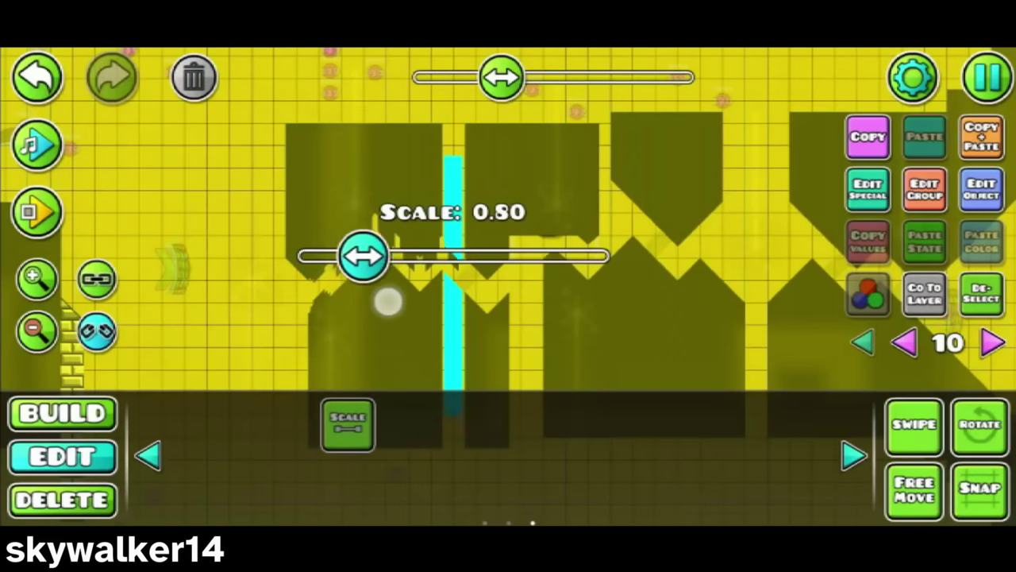
click(925, 189)
click(336, 289)
click(313, 225)
click(699, 220)
click(508, 483)
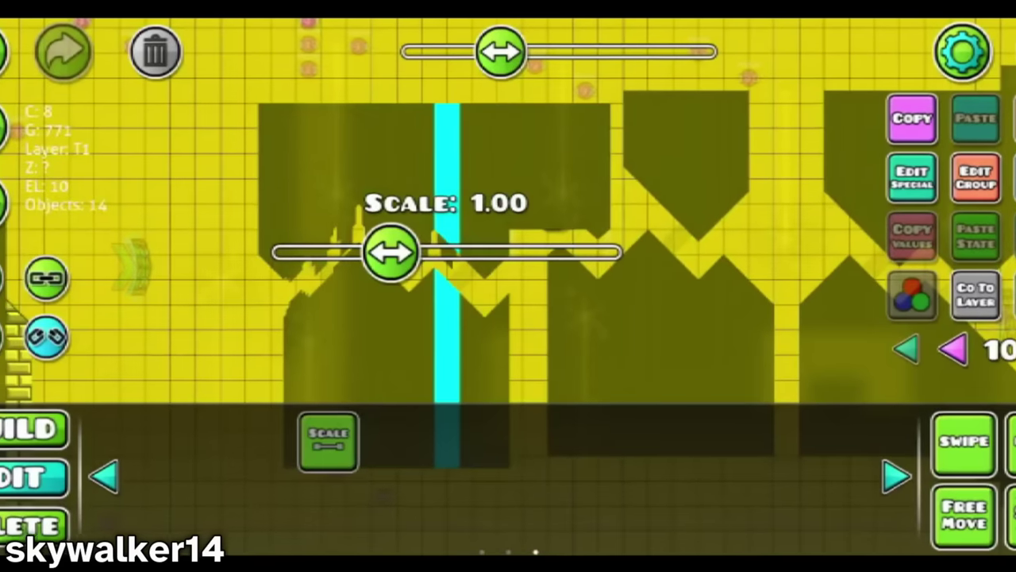
click(466, 79)
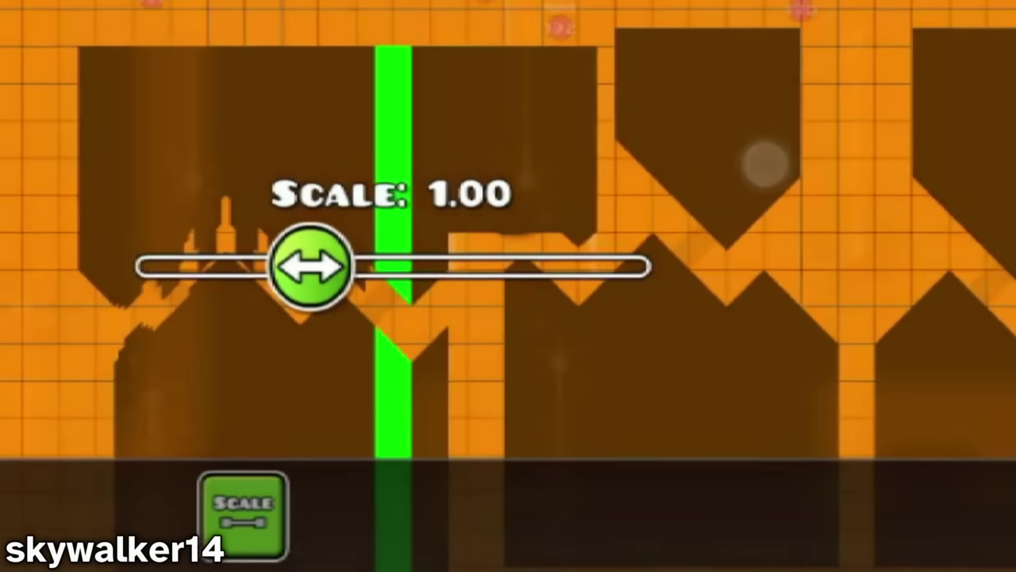
- Shrink the green column to half size and add group 772
drag(312, 266, 127, 261)
click(647, 168)
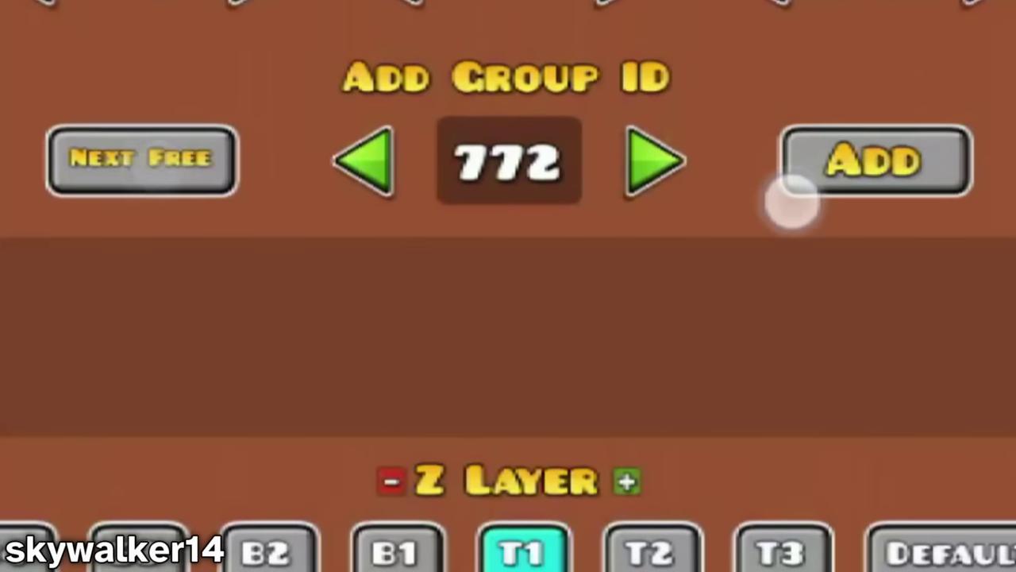
click(794, 190)
click(509, 484)
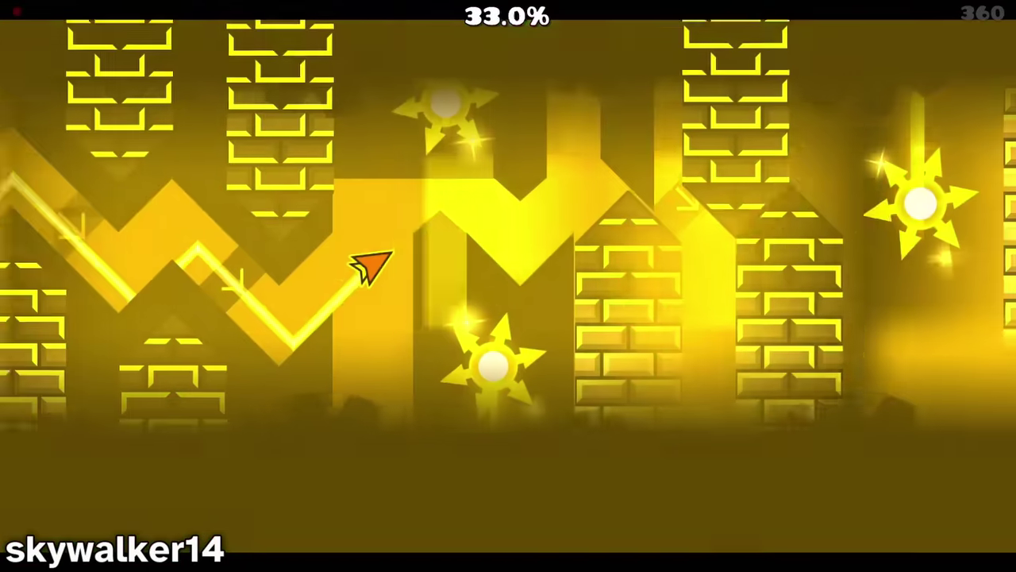
- Pause the playtest at about 35% after the yellow brick section
key(Escape)
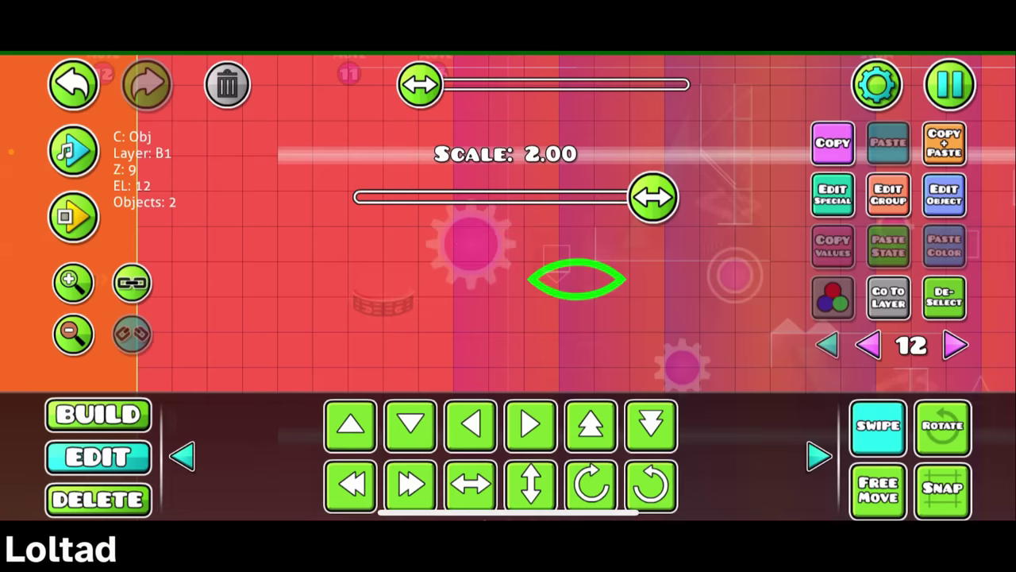
- Put the 2.00-scaled purple eye decoration into group 4
click(888, 194)
key(BackSpace)
key(BackSpace)
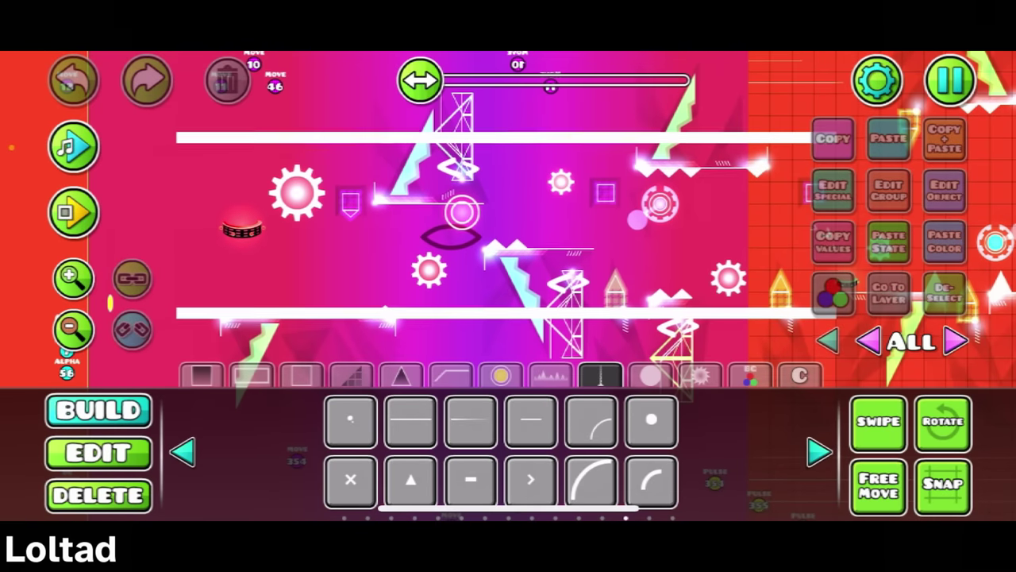
click(73, 276)
click(98, 452)
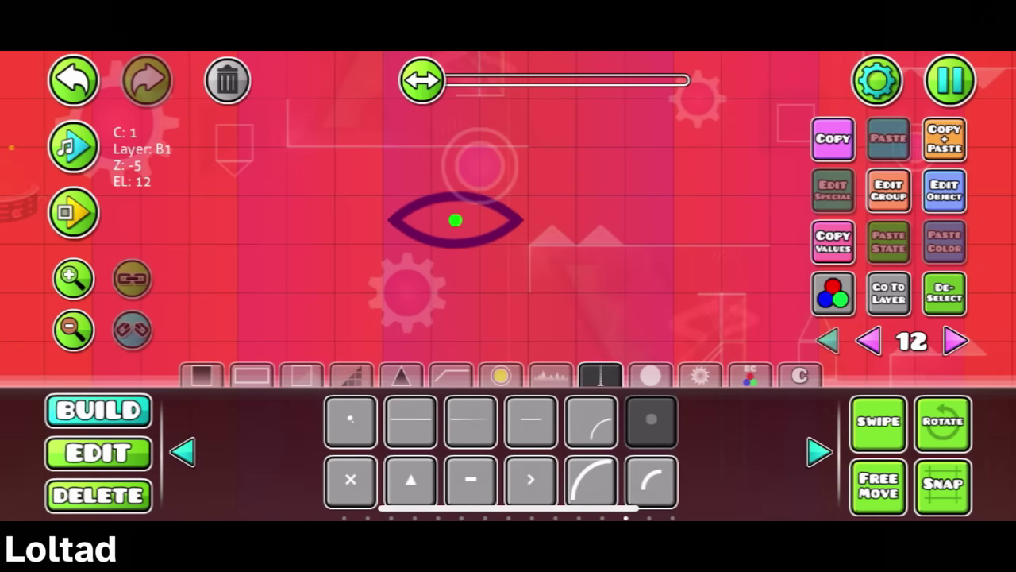
click(98, 452)
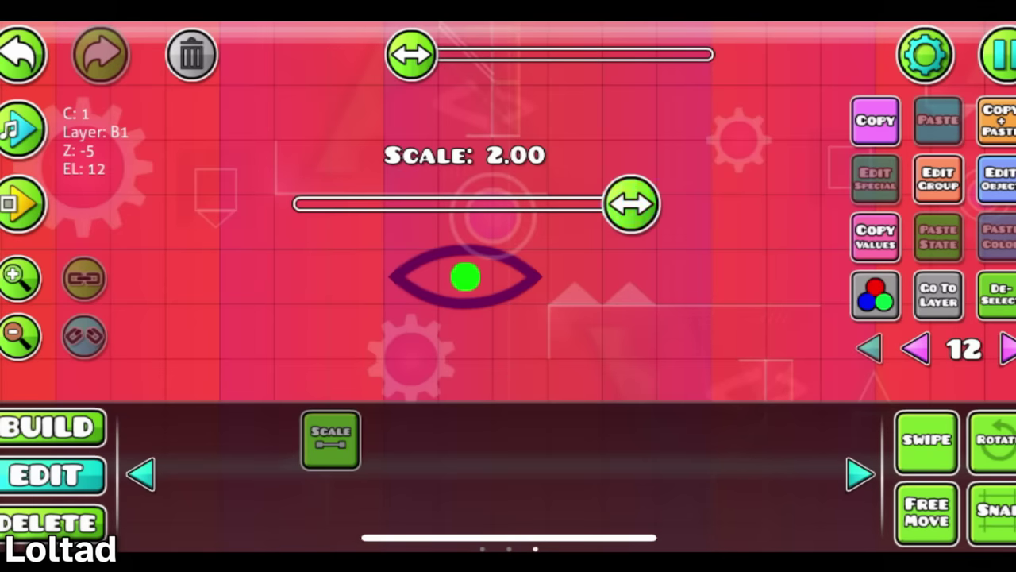
click(938, 179)
click(714, 215)
click(508, 505)
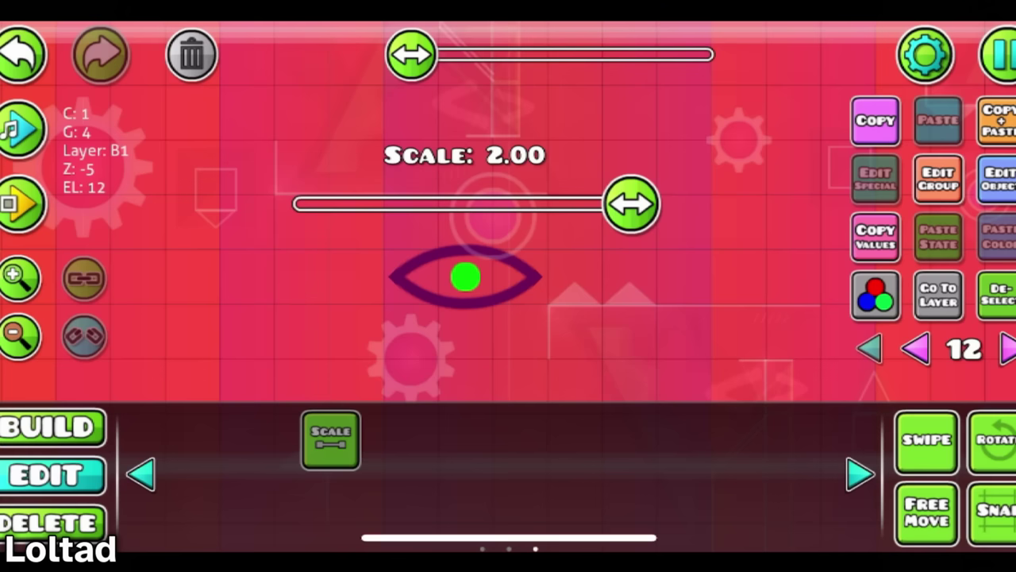
click(466, 298)
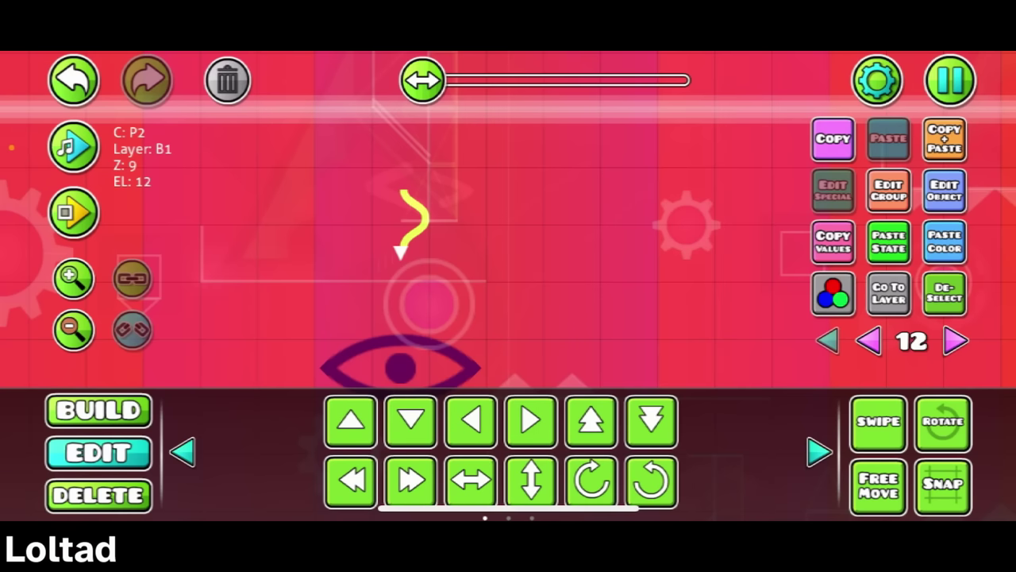
- Rotate and duplicate the swirl around the eye, scaling the arrangement from 1.26 to 1.90
click(412, 223)
click(943, 420)
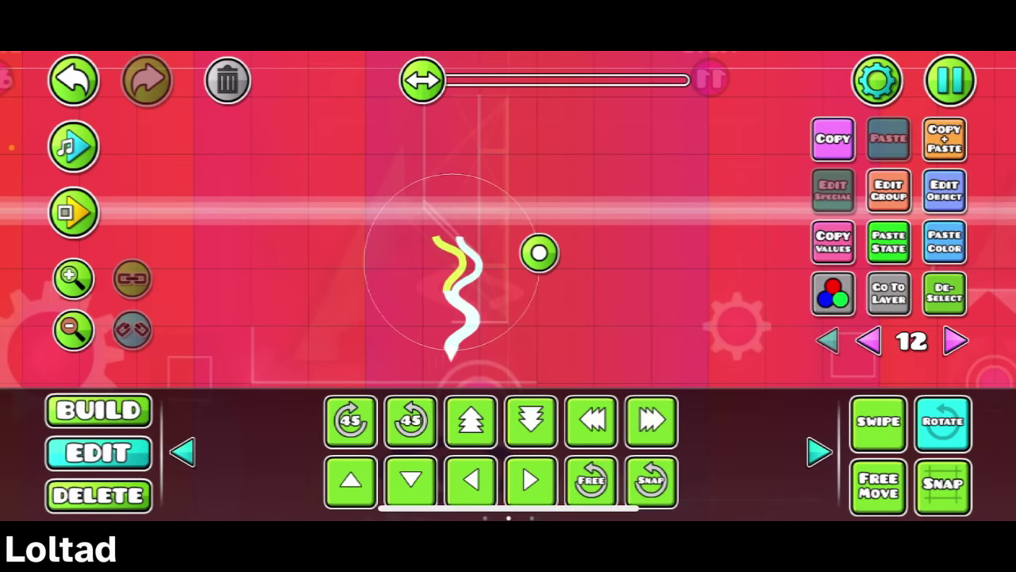
click(182, 452)
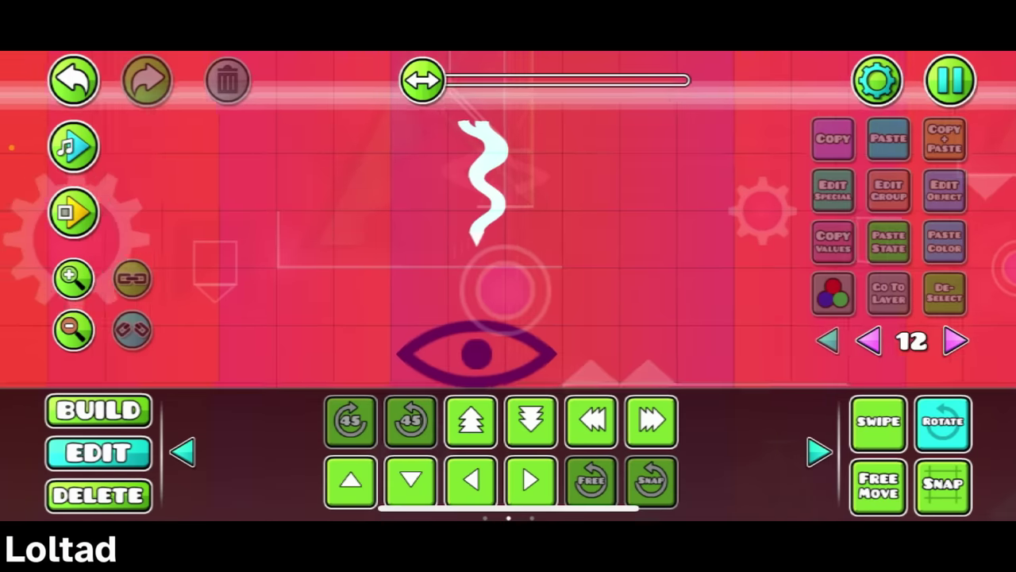
click(878, 420)
click(421, 254)
click(945, 138)
click(591, 421)
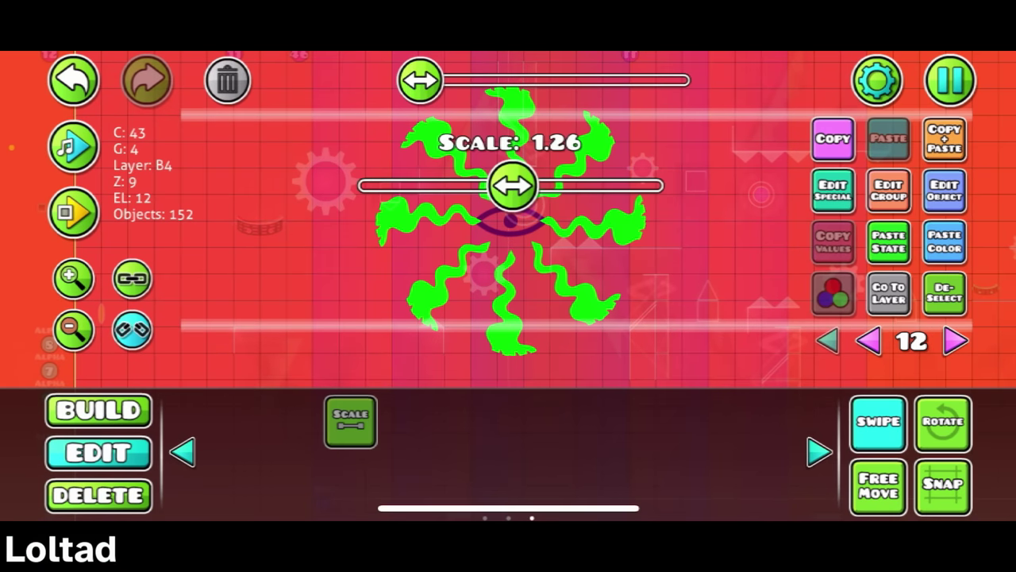
drag(513, 177, 638, 185)
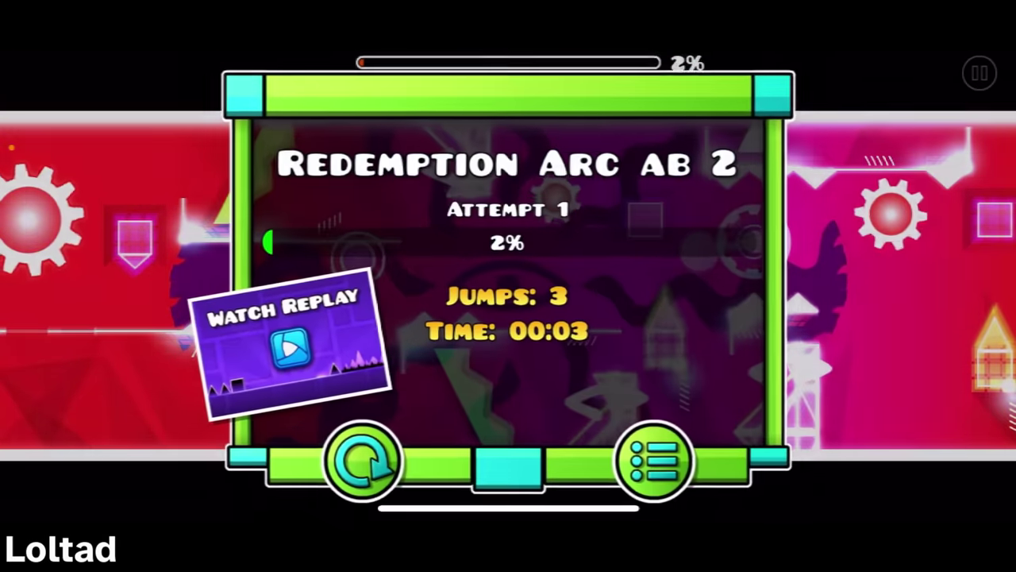
- Dismiss the results screen and go back to editing the level
click(653, 460)
click(363, 322)
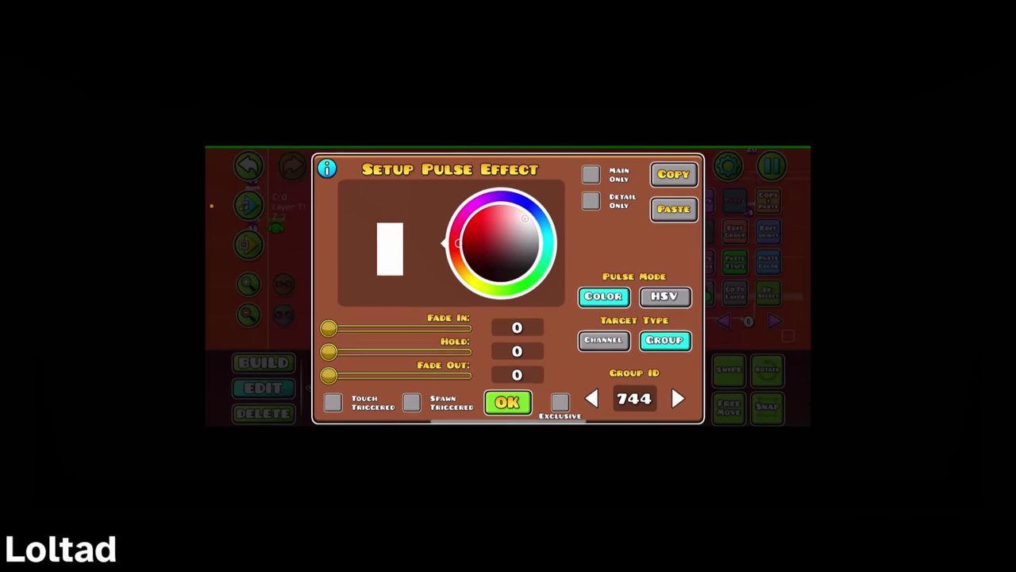
- Set the pulse trigger's channel to the BG special colour
click(656, 221)
click(426, 281)
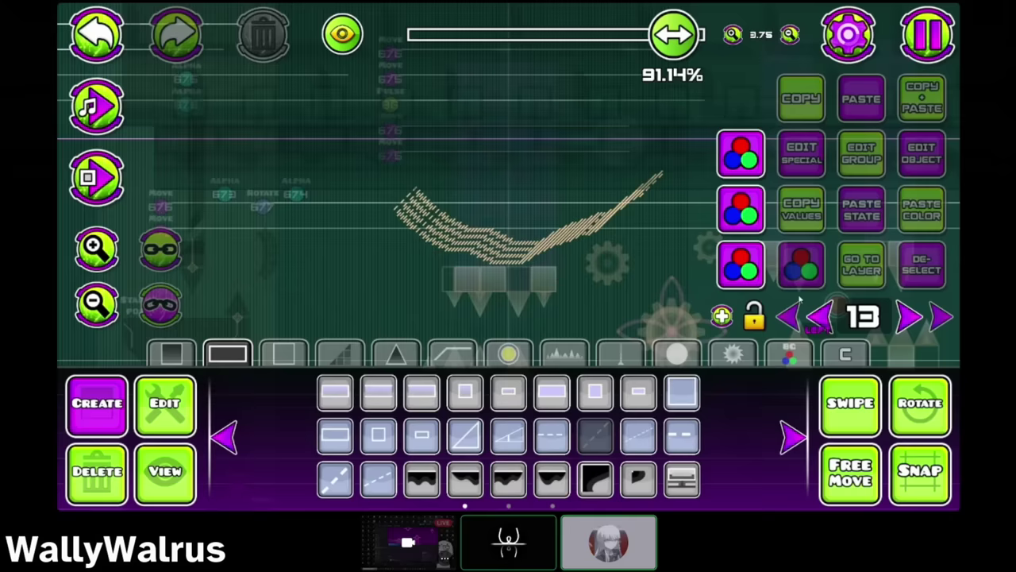
- Pan right along the wave trail and return to the editor at the gear decoration
scroll(433, 281, down, 2)
scroll(472, 291, up, 2)
drag(471, 291, 366, 254)
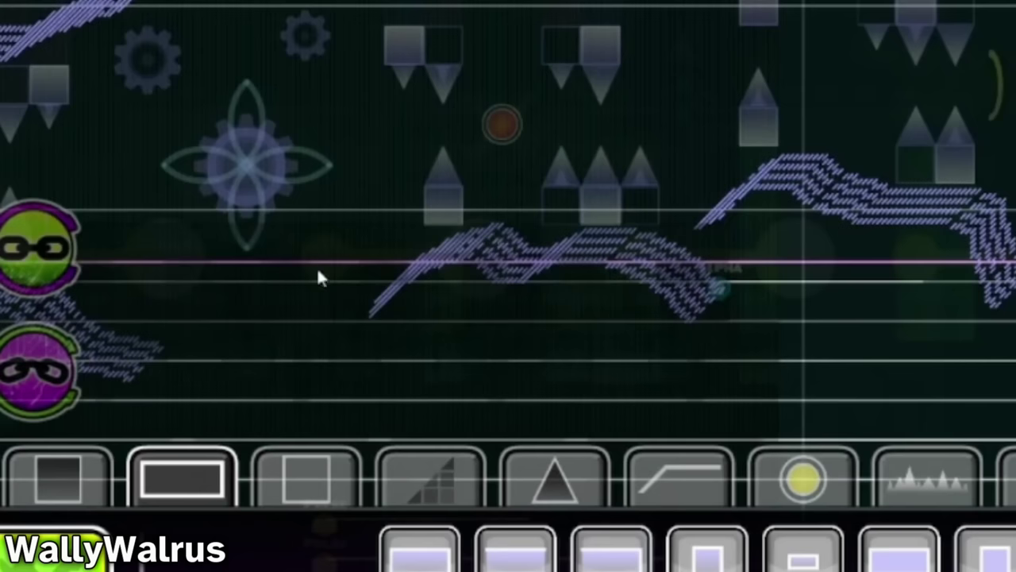
drag(386, 276, 847, 282)
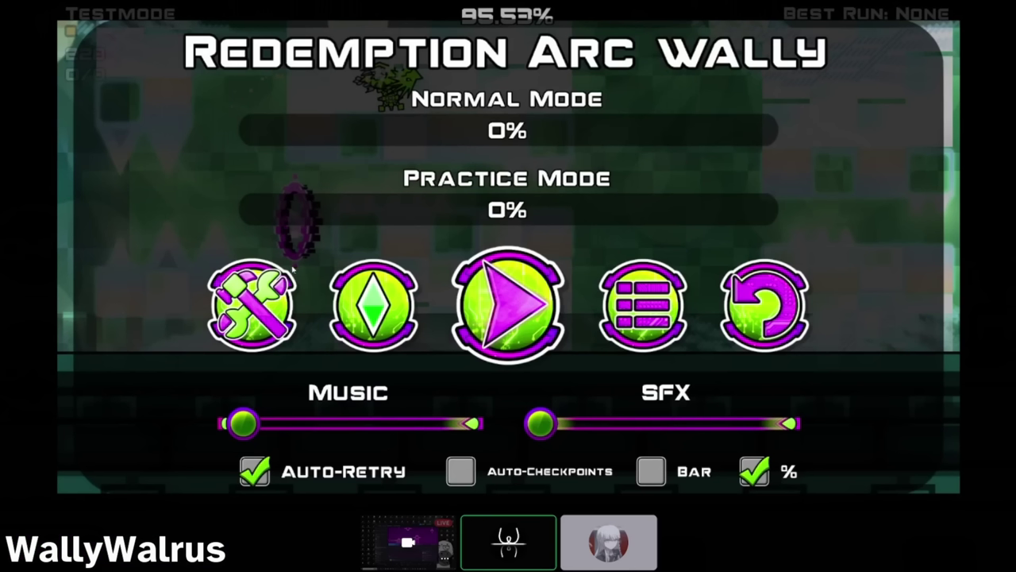
click(293, 270)
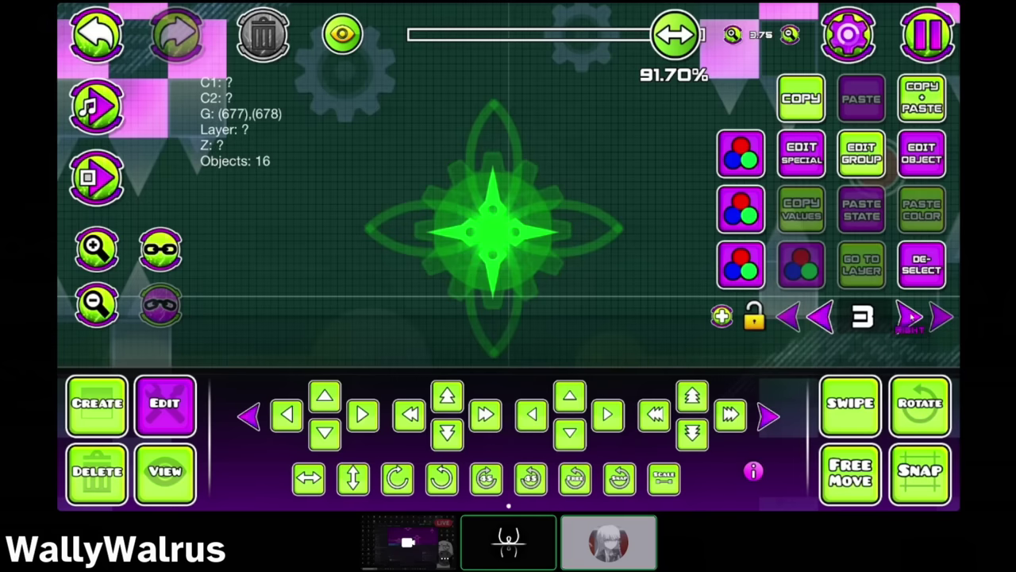
- Step through editor layers to inspect the gear decorations, briefly opening Scale on the cyan gear
click(910, 318)
scroll(643, 231, down, 5)
scroll(642, 232, up, 3)
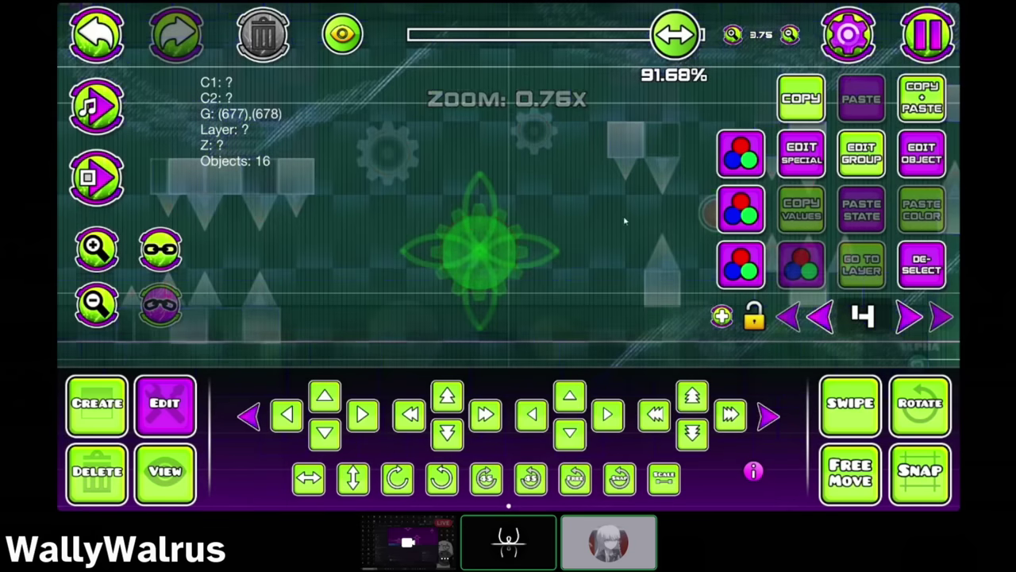
scroll(625, 222, right, 5)
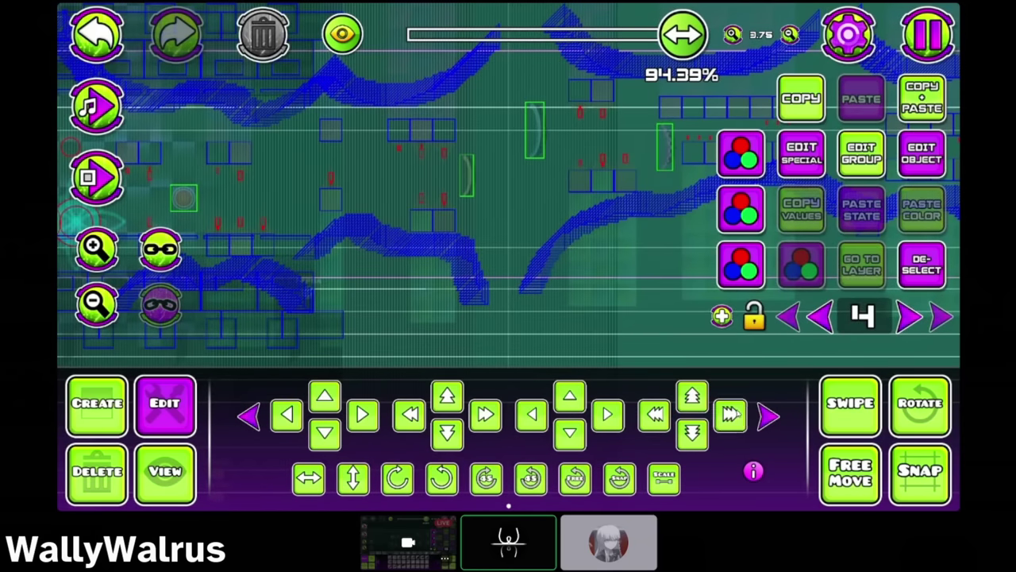
scroll(474, 137, up, 2)
click(666, 479)
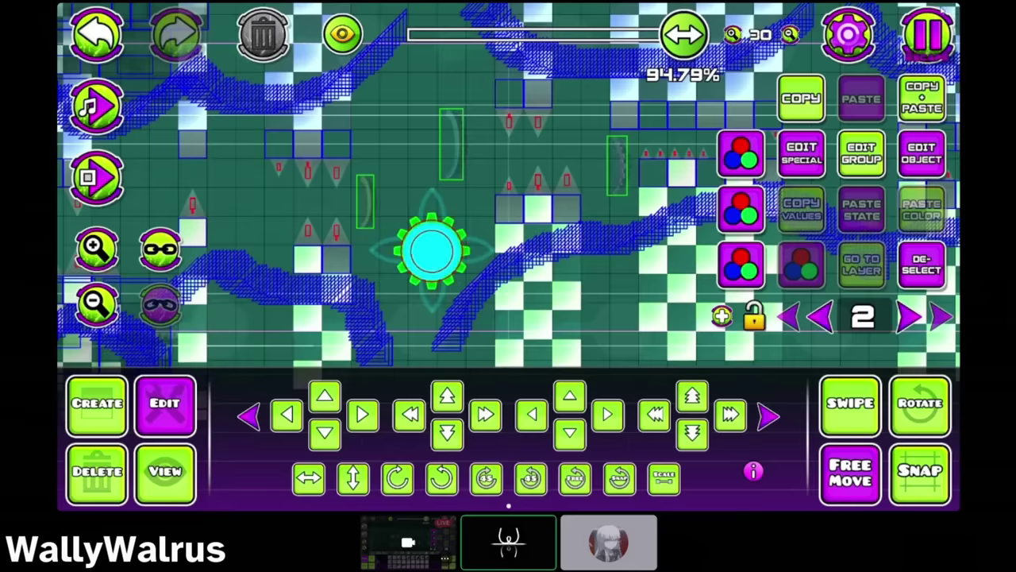
click(902, 317)
click(901, 317)
click(901, 318)
click(901, 318)
click(901, 317)
click(901, 318)
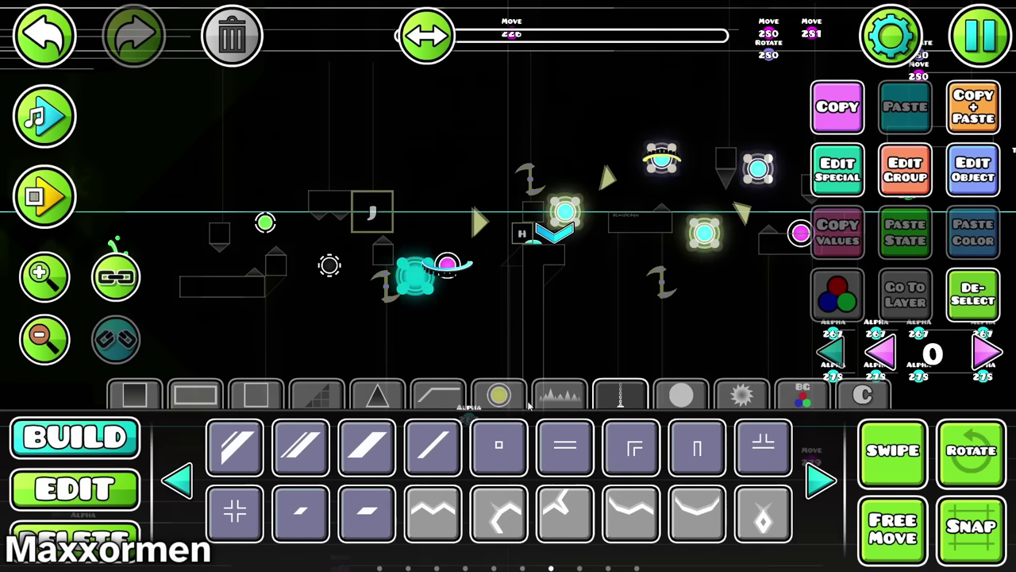
- Put the bar's glowing fill on Z layer B2 with Z order -7
key(2)
click(770, 274)
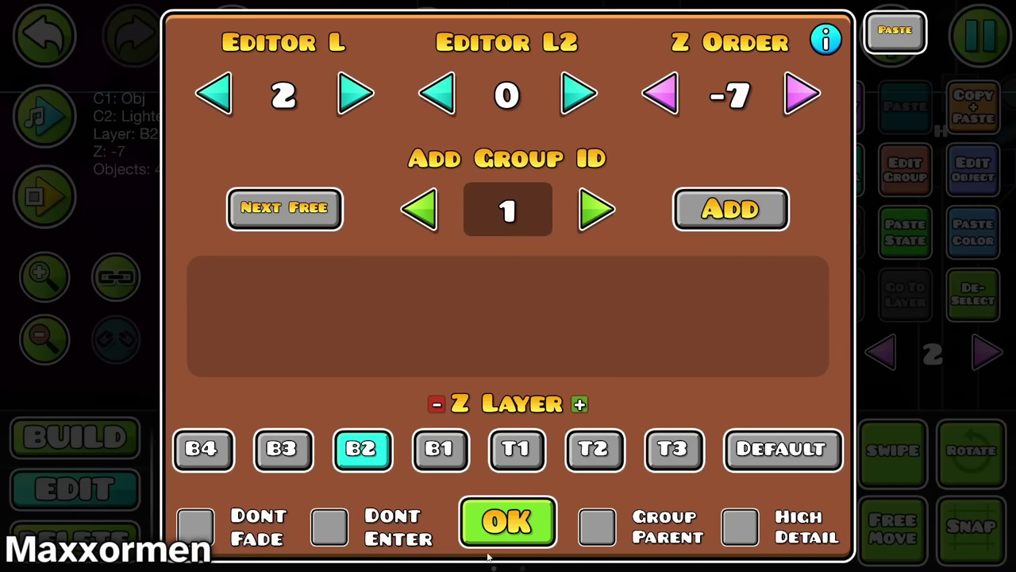
click(499, 534)
- Scale the bar's glowing fill from 1.00 to 2.00
click(822, 480)
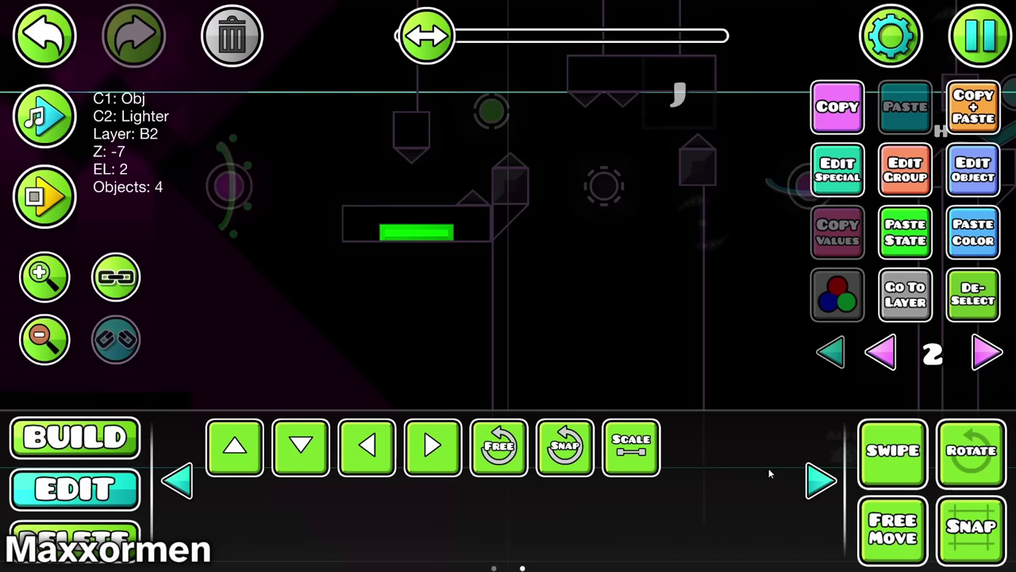
click(633, 449)
drag(421, 200, 659, 200)
click(633, 448)
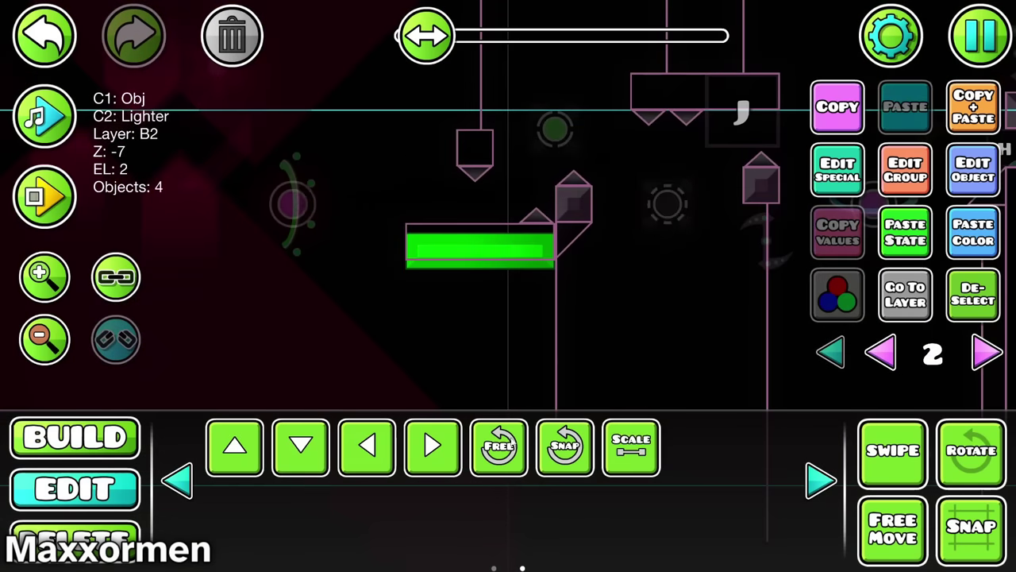
- Select the square at the bar's right end, then pause and resume editing
click(75, 437)
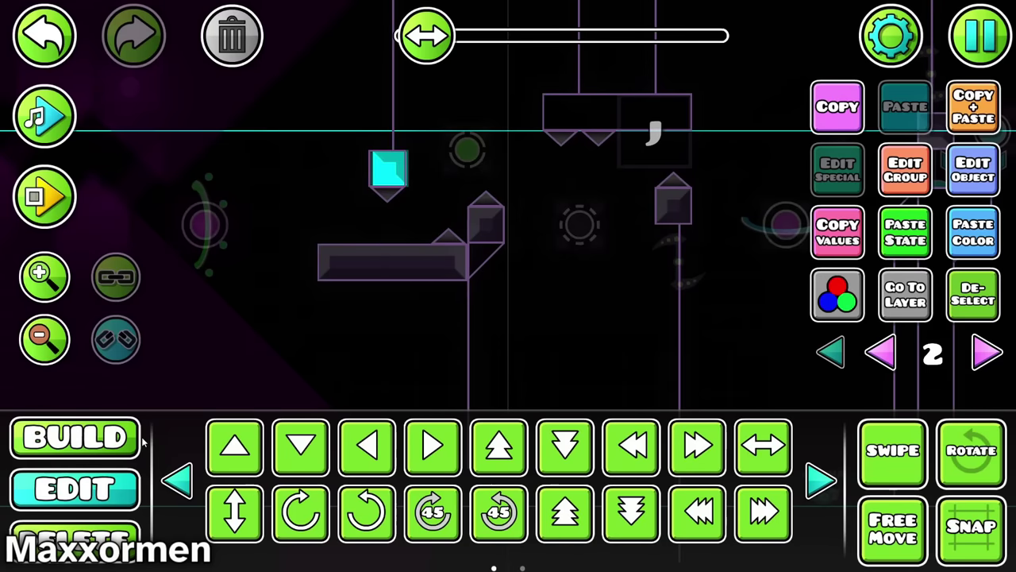
click(519, 288)
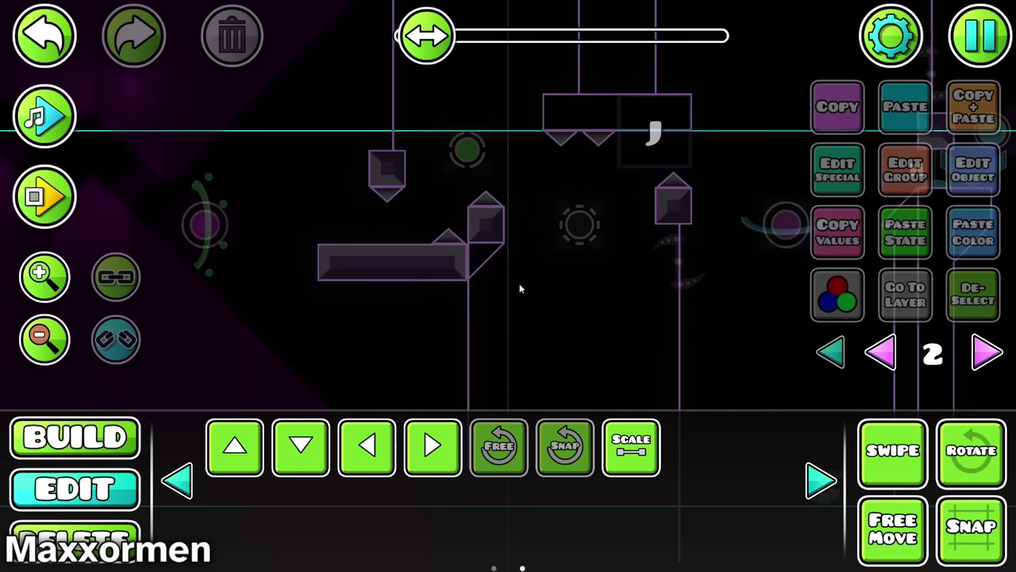
click(445, 273)
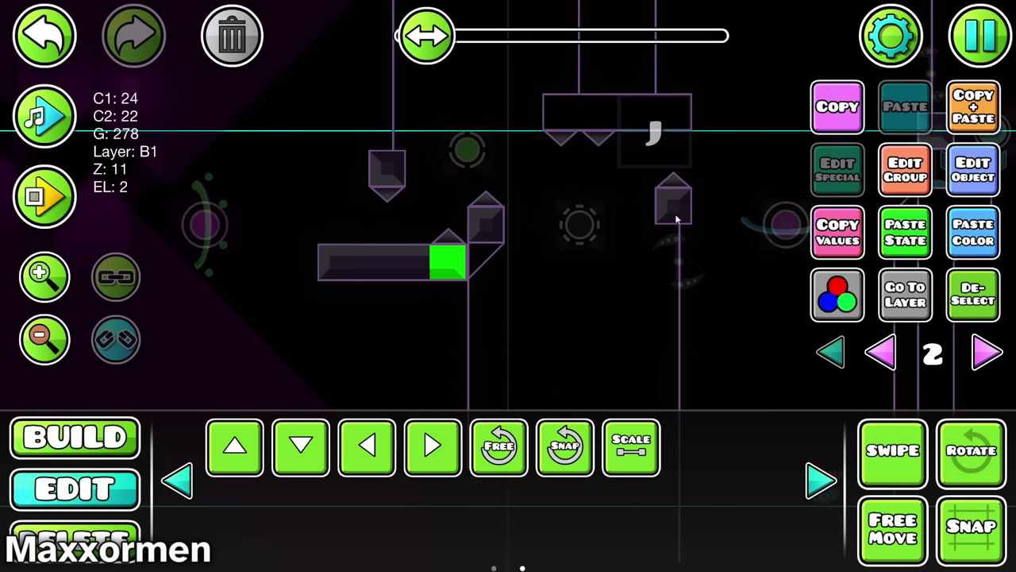
click(979, 35)
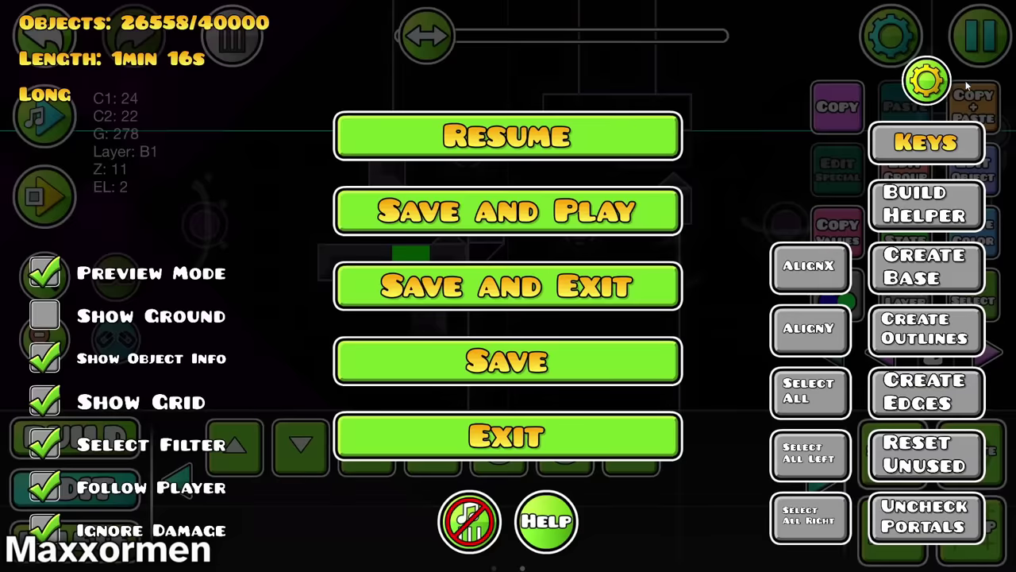
click(476, 134)
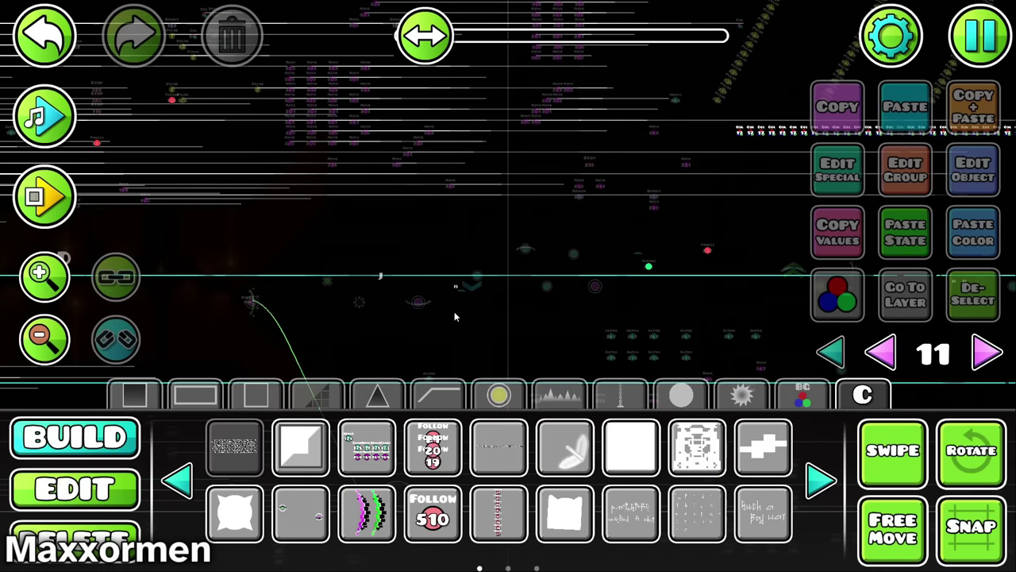
- Paste the 32-object #ILoveGDcologne text block into the dark section
key(ctrl+v)
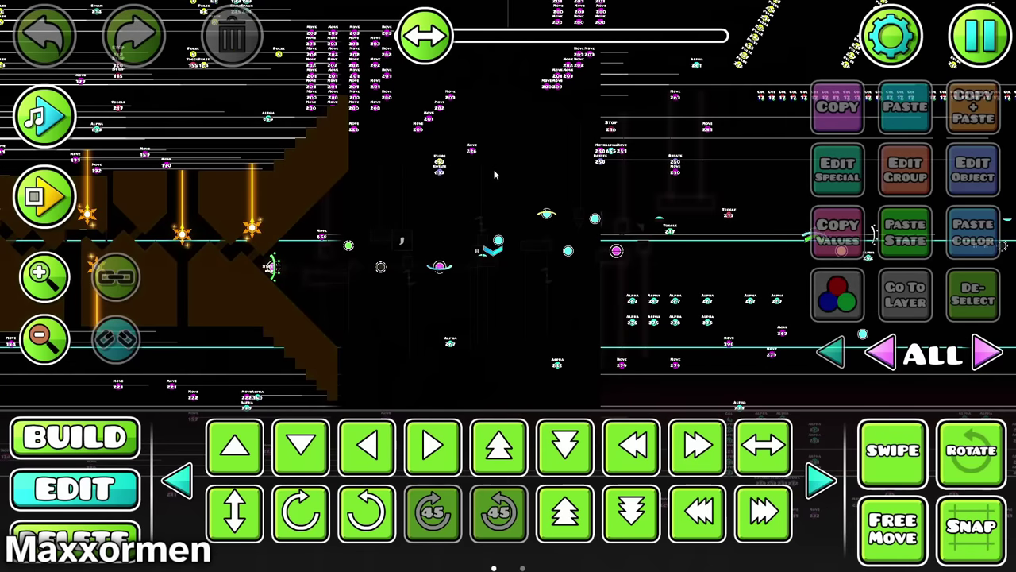
- Step to editor layer 1, select the group 712 block and open the rotate trigger's settings
click(978, 359)
click(978, 359)
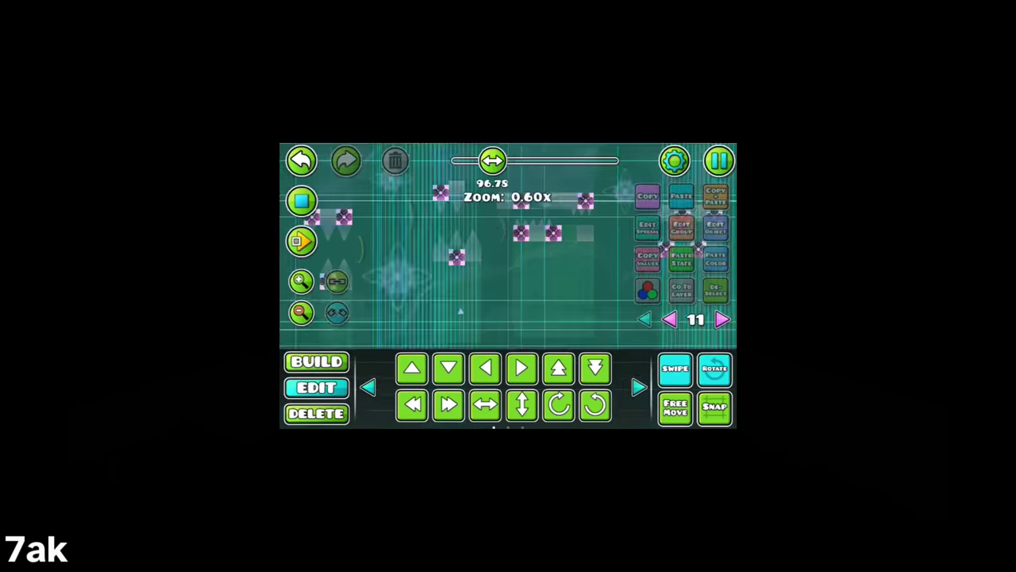
click(316, 361)
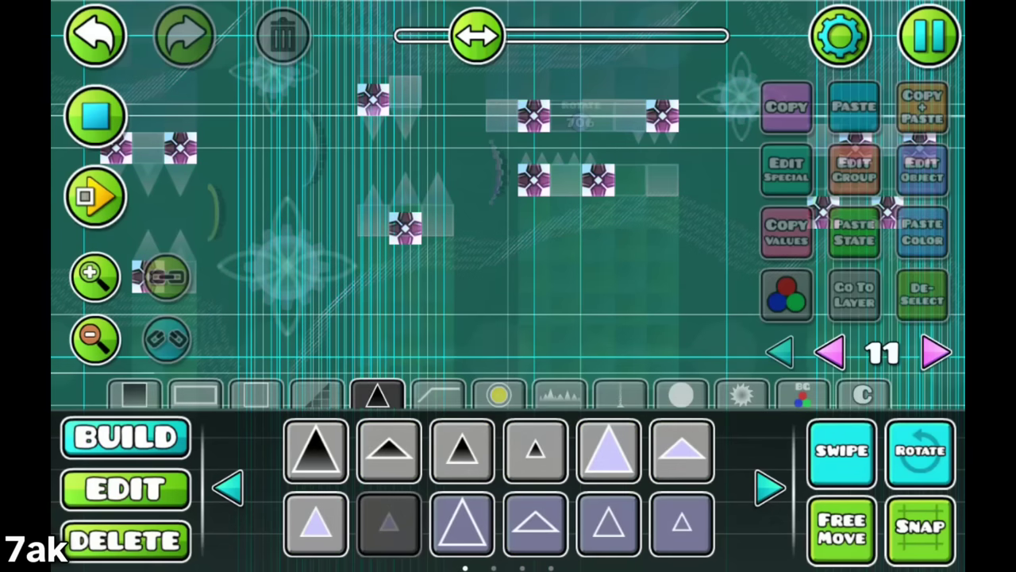
click(620, 395)
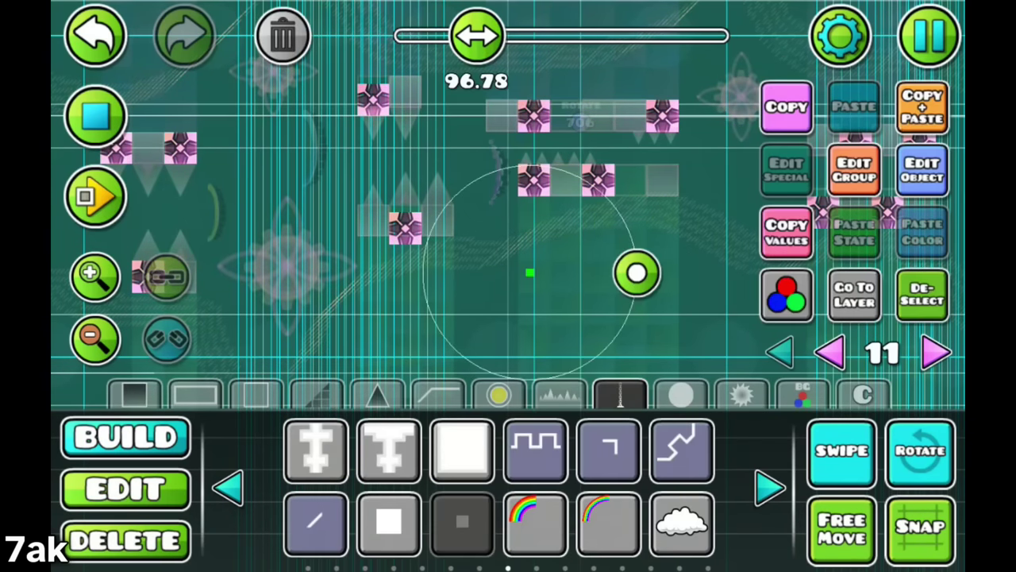
click(126, 488)
click(373, 99)
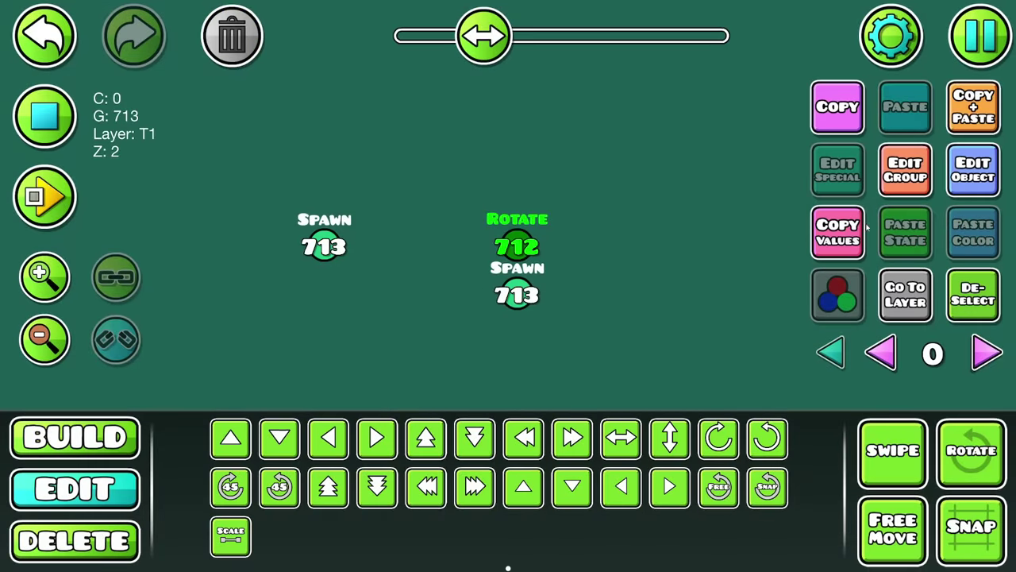
click(968, 179)
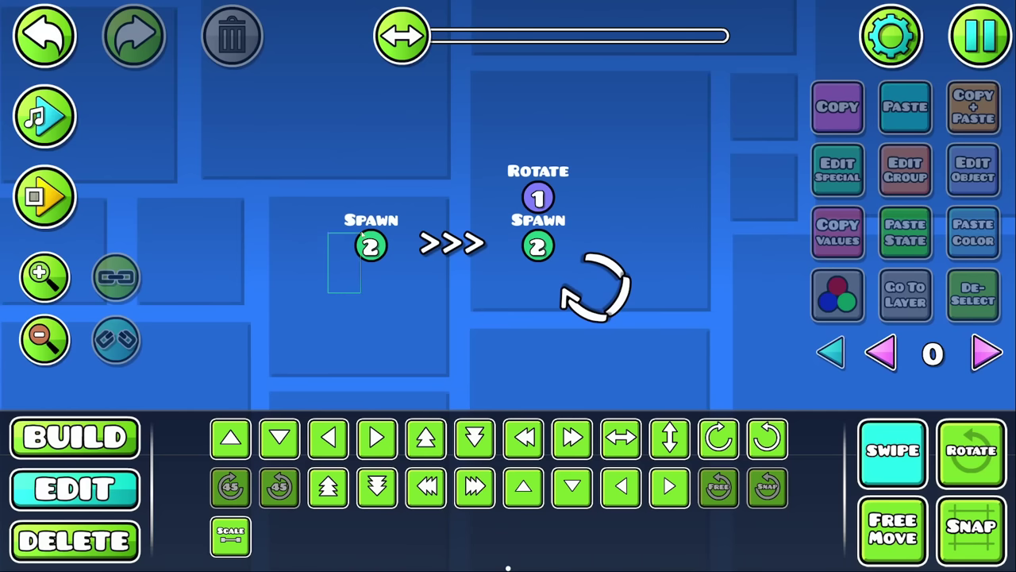
- Select the right spawn trigger, playtest, then reopen the rotate trigger's settings
click(370, 246)
click(668, 279)
click(538, 246)
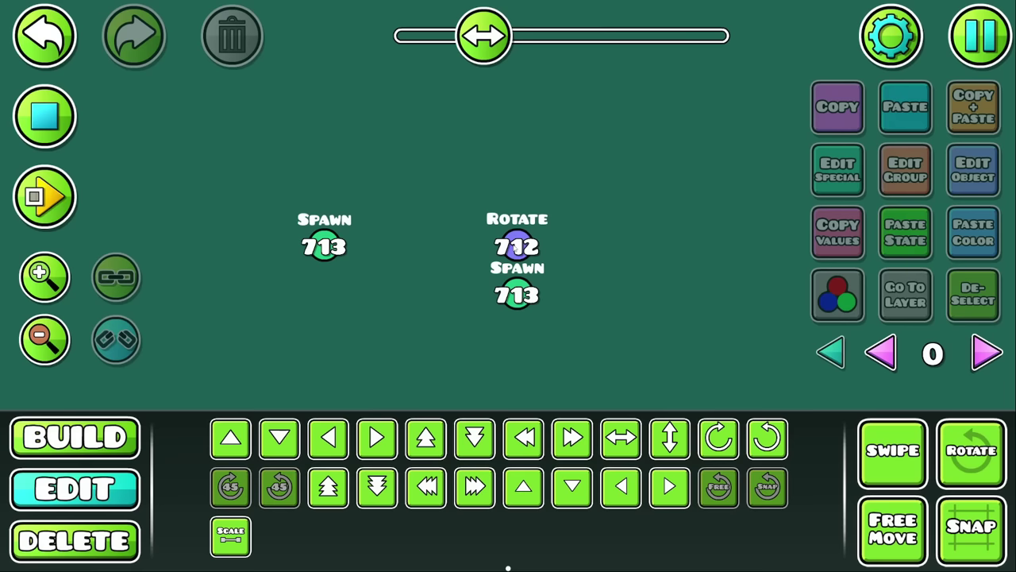
click(517, 233)
click(968, 179)
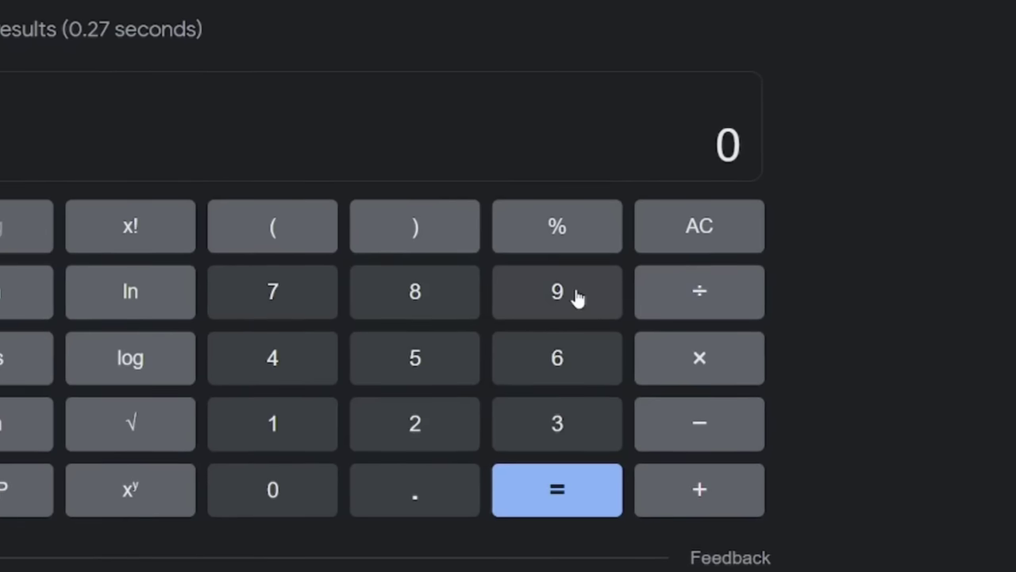
- Enter 90 × 360 on the Google calculator
click(573, 297)
click(278, 486)
click(703, 397)
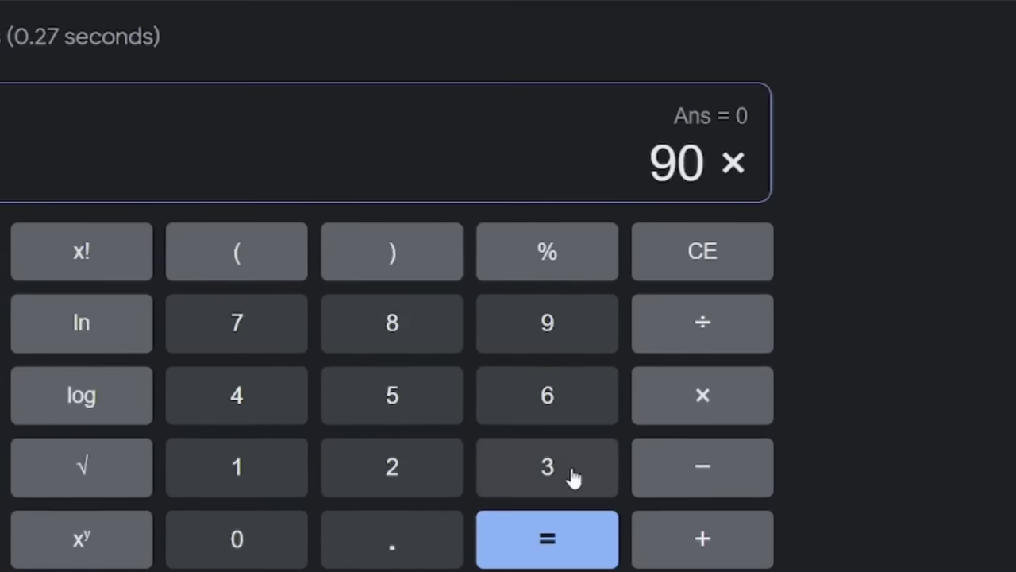
click(555, 459)
click(549, 389)
click(254, 527)
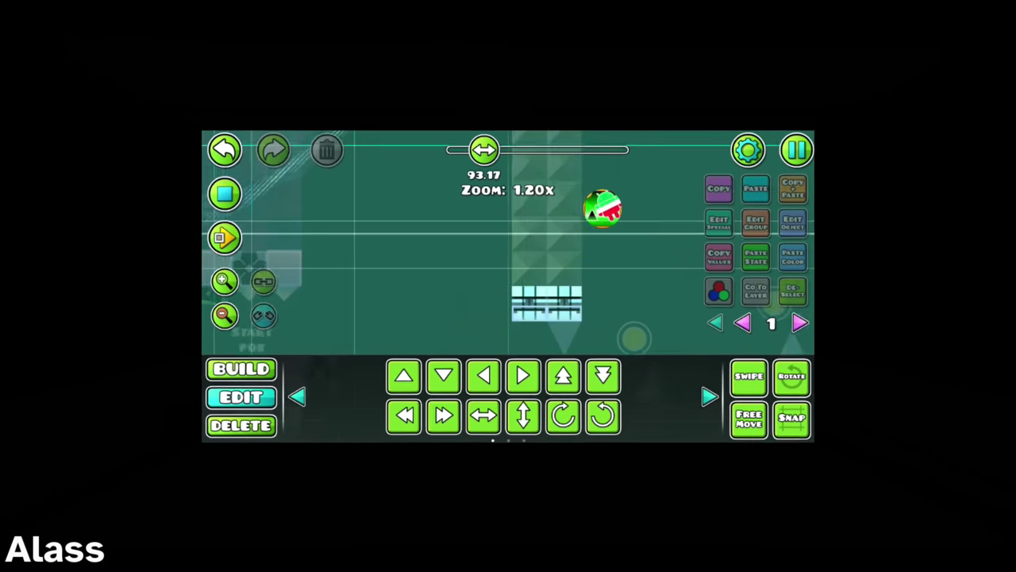
- Place a column of outline block pieces and add them to group 715
click(271, 359)
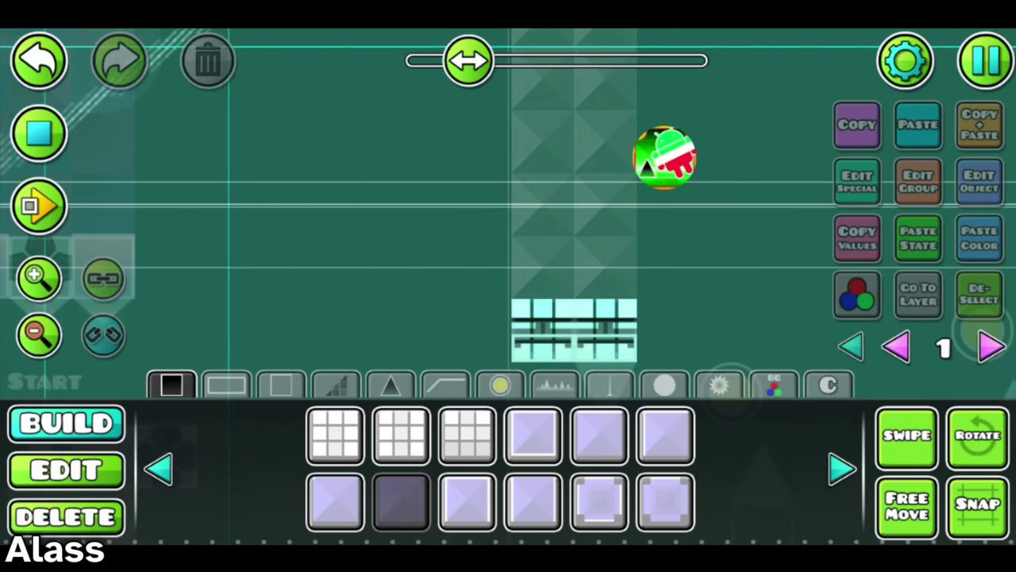
click(226, 385)
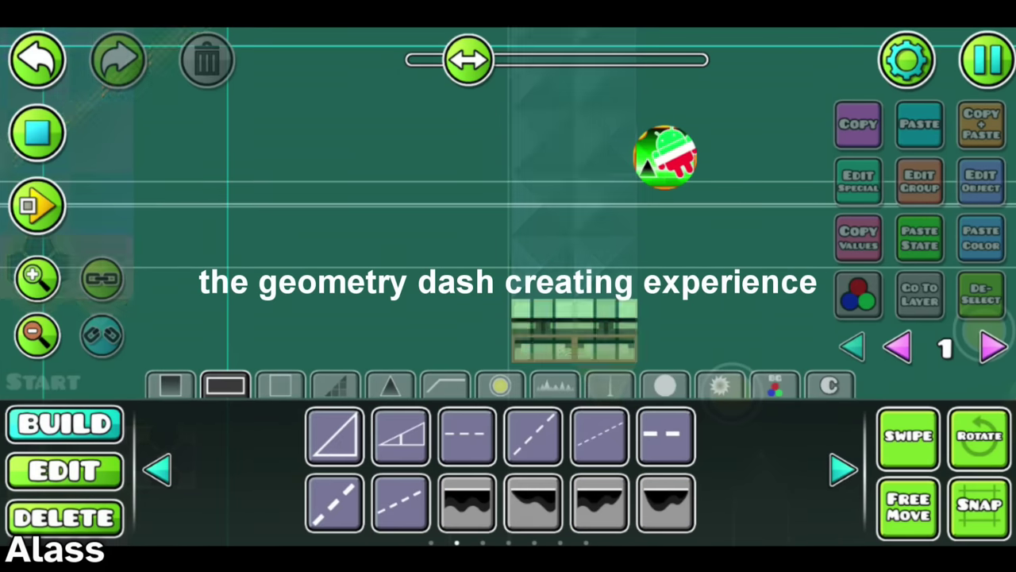
click(842, 469)
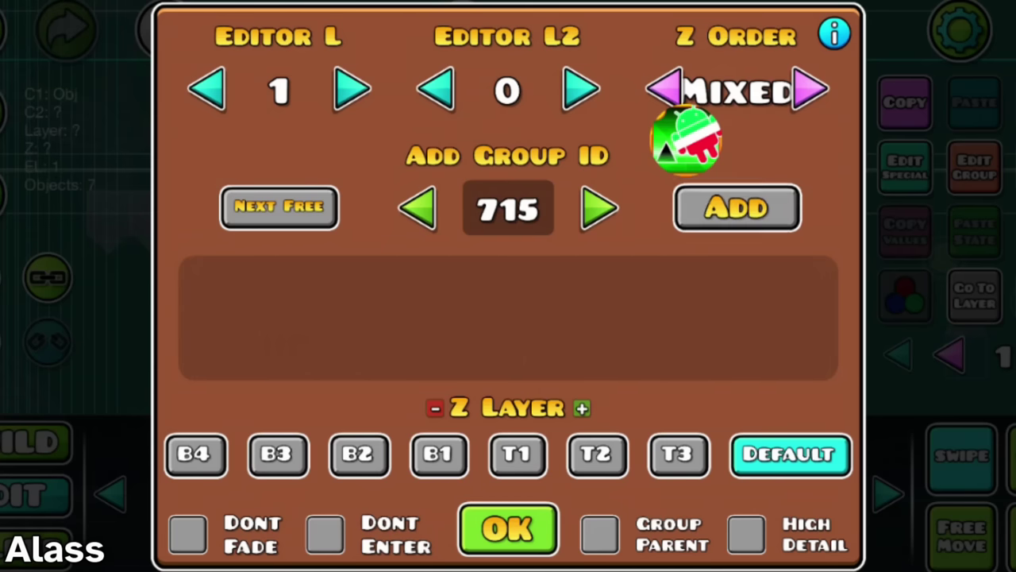
click(508, 529)
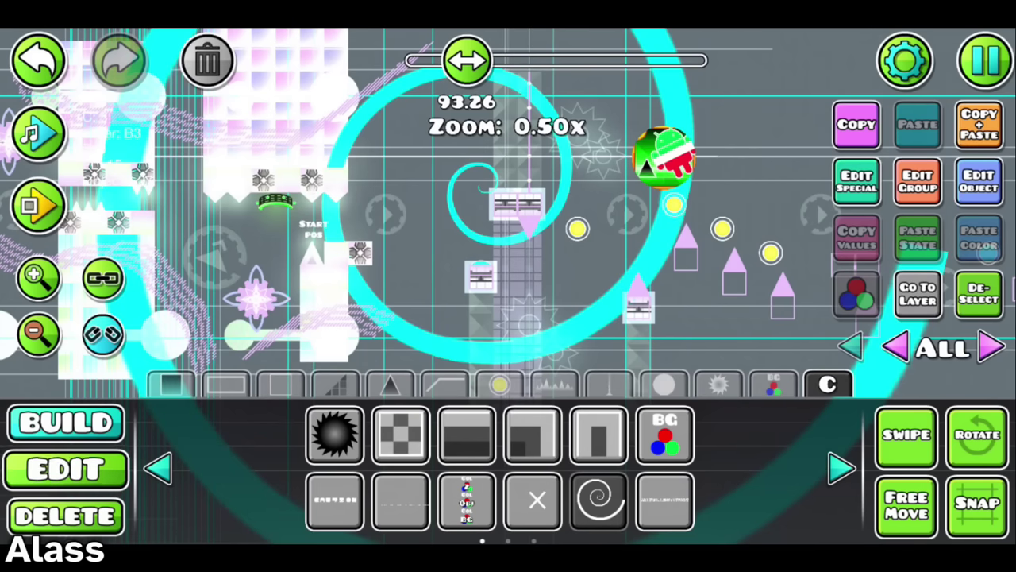
- Give the spiral decoration Z layer B4 and its group IDs, then reselect it
click(66, 469)
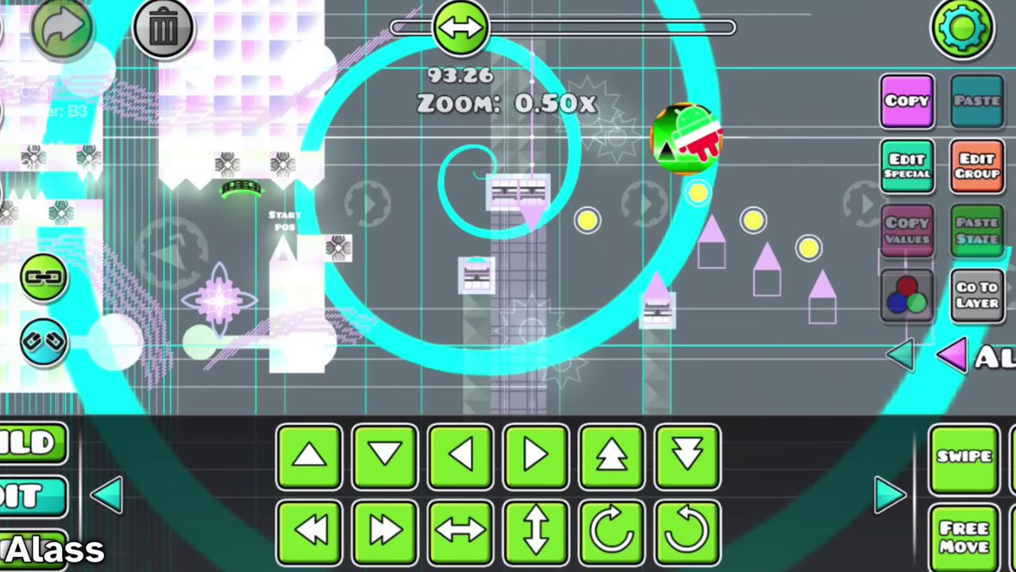
click(978, 166)
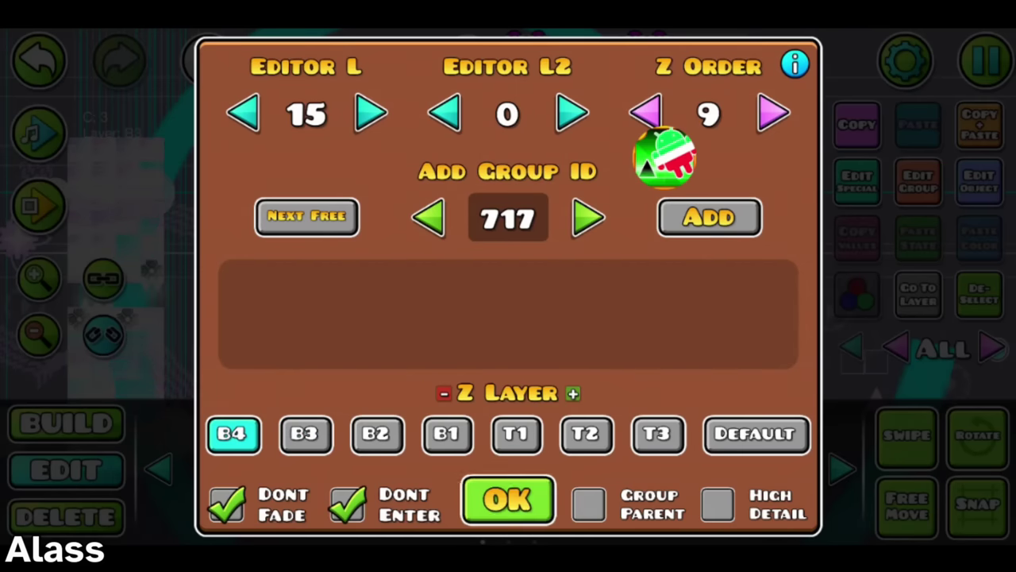
click(508, 500)
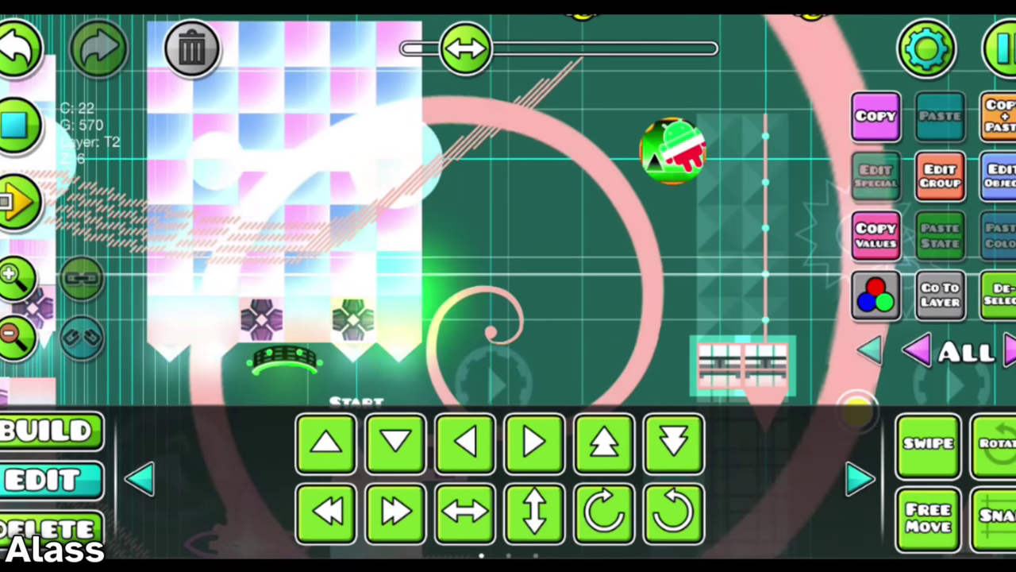
click(508, 318)
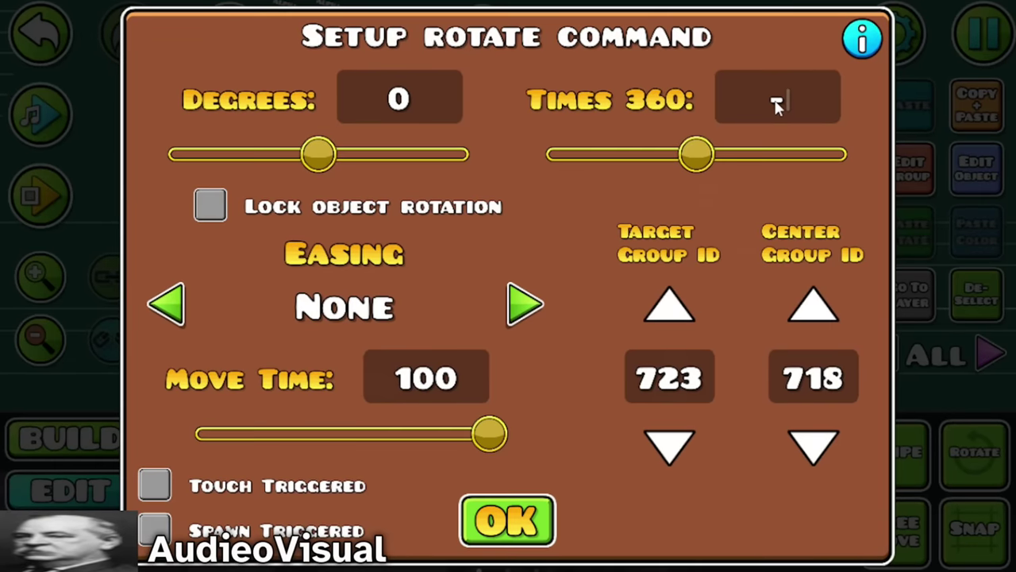
- Set the spiral rotate trigger's Times 360 value to -30
text(30)
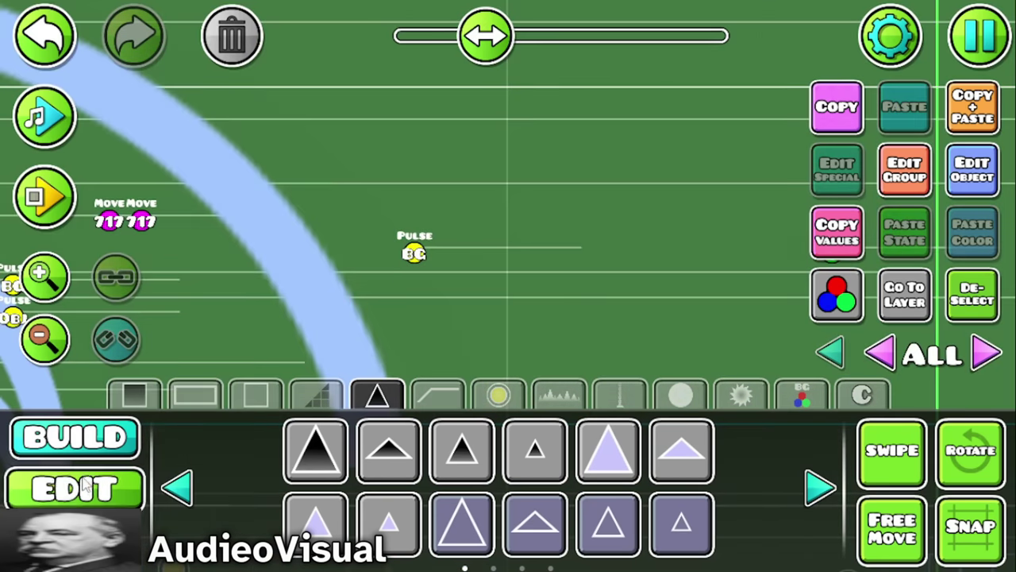
- Scale the orb's hexagon frame to about 1.76 and set its detail colour channel
click(413, 252)
click(972, 169)
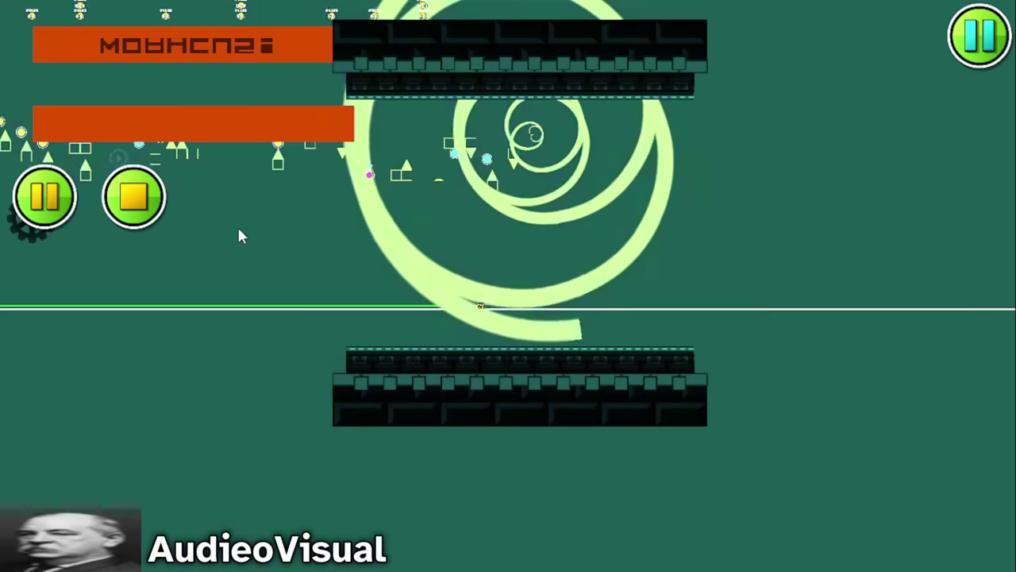
click(134, 196)
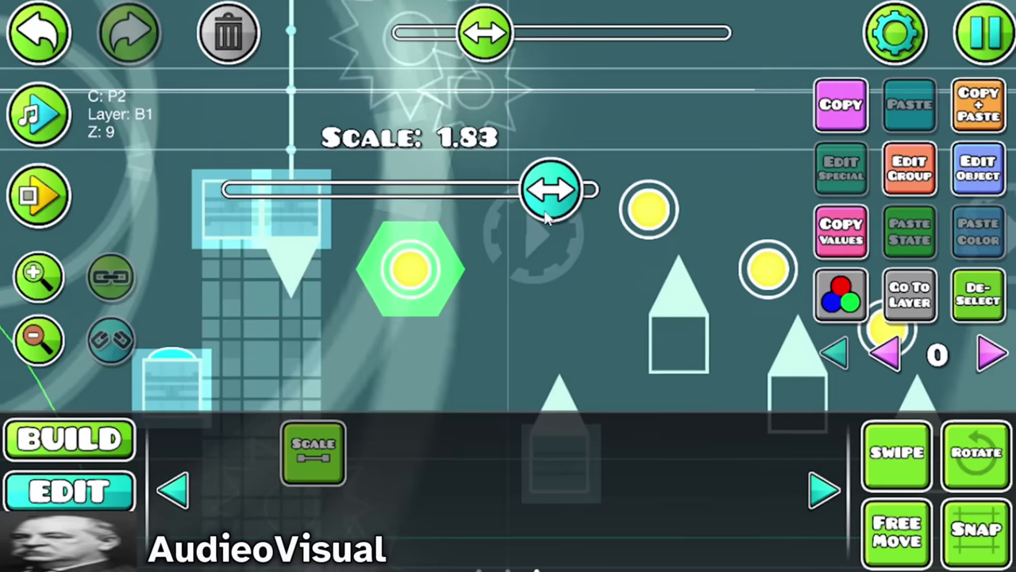
drag(551, 223, 524, 222)
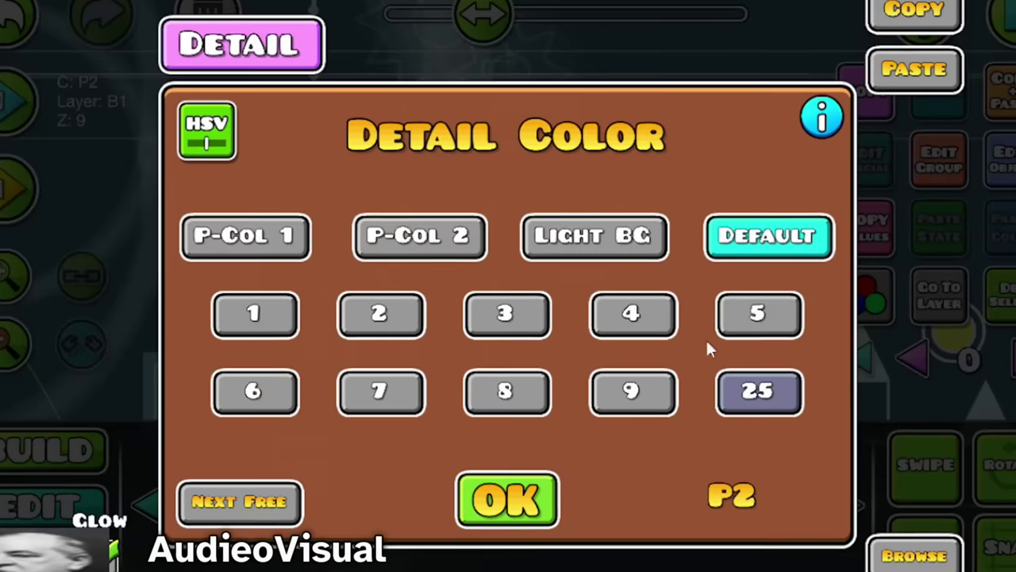
click(633, 314)
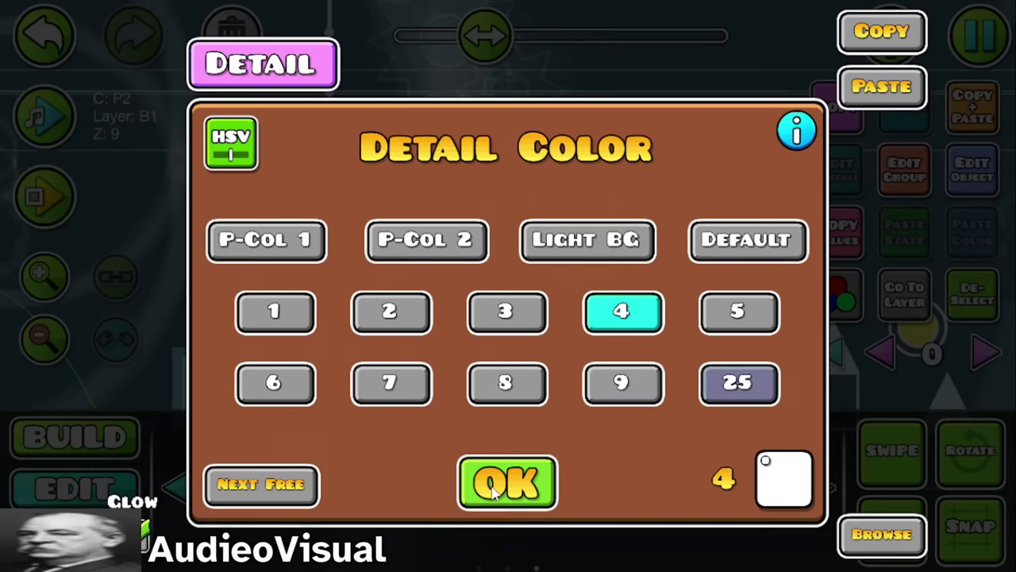
click(508, 498)
click(972, 292)
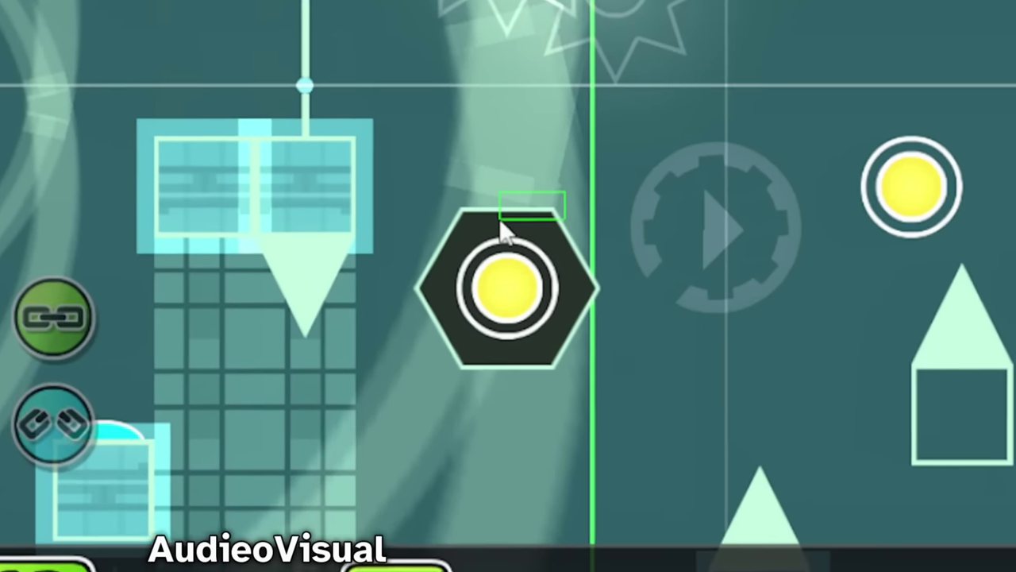
- Adjust the three hexagons' colour to saturation 0.30 and hue +115
drag(500, 218, 500, 219)
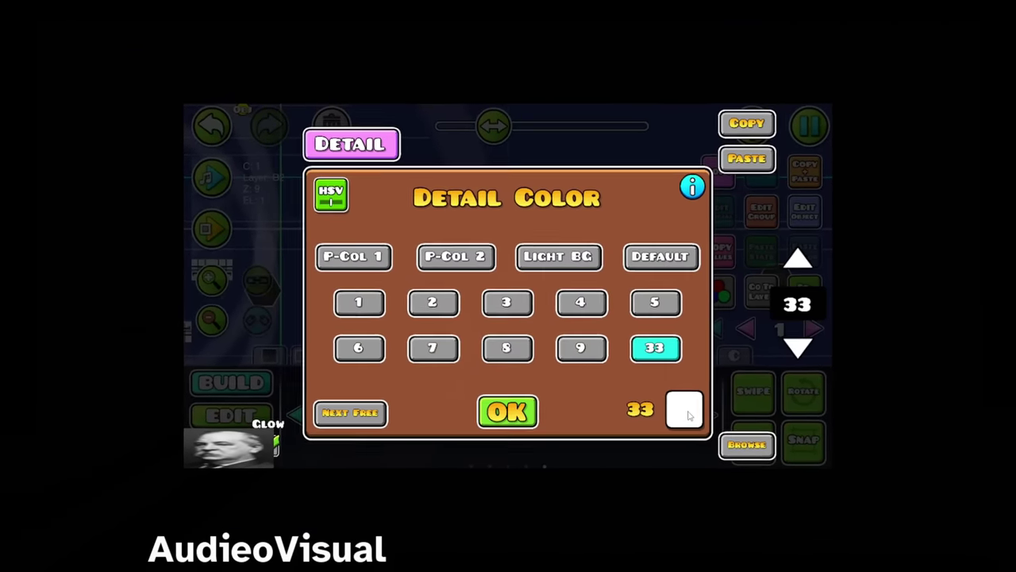
click(685, 411)
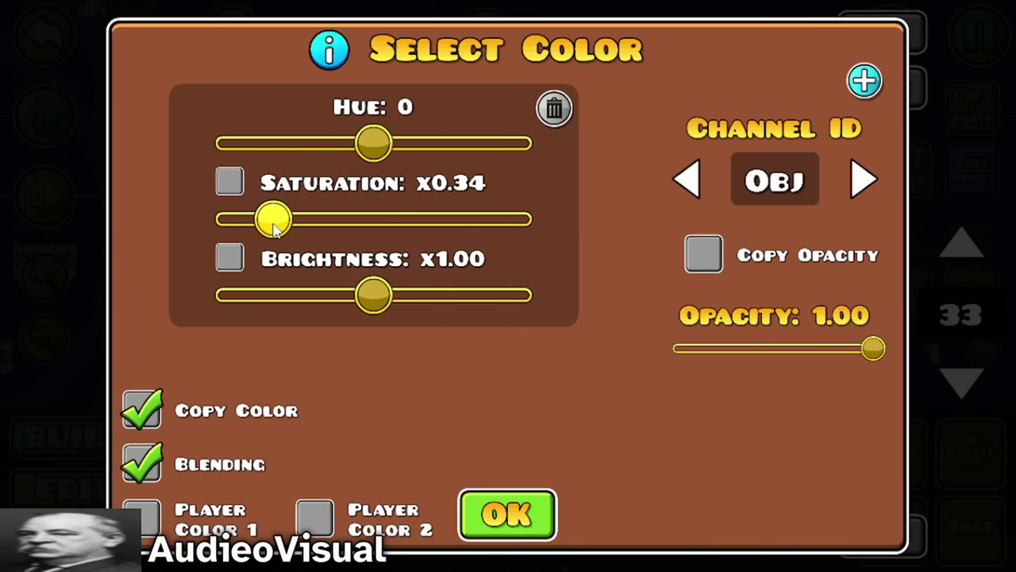
drag(274, 228, 267, 230)
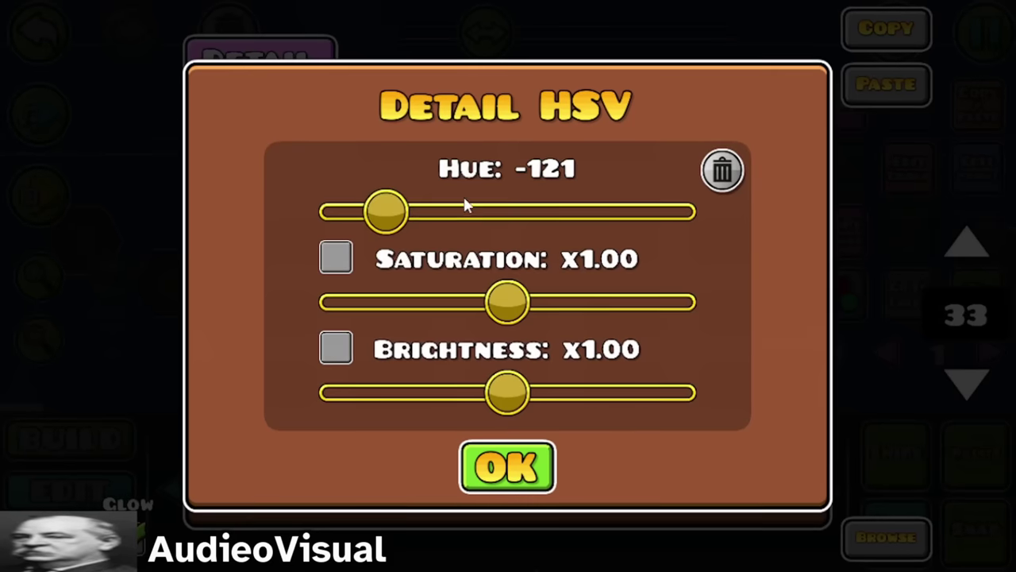
drag(389, 210, 642, 220)
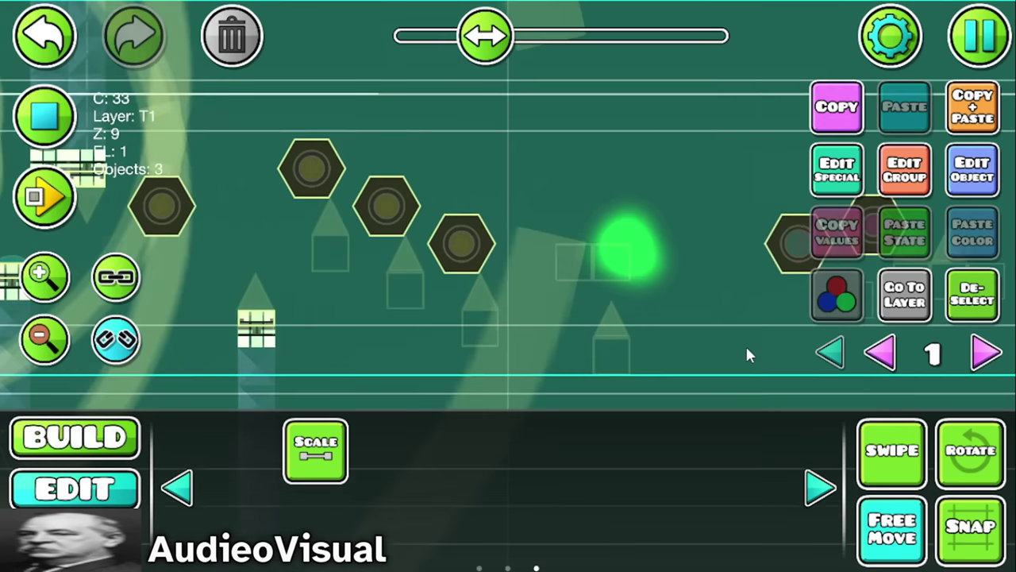
- Move the hexagon frames to the T2 layer
click(876, 195)
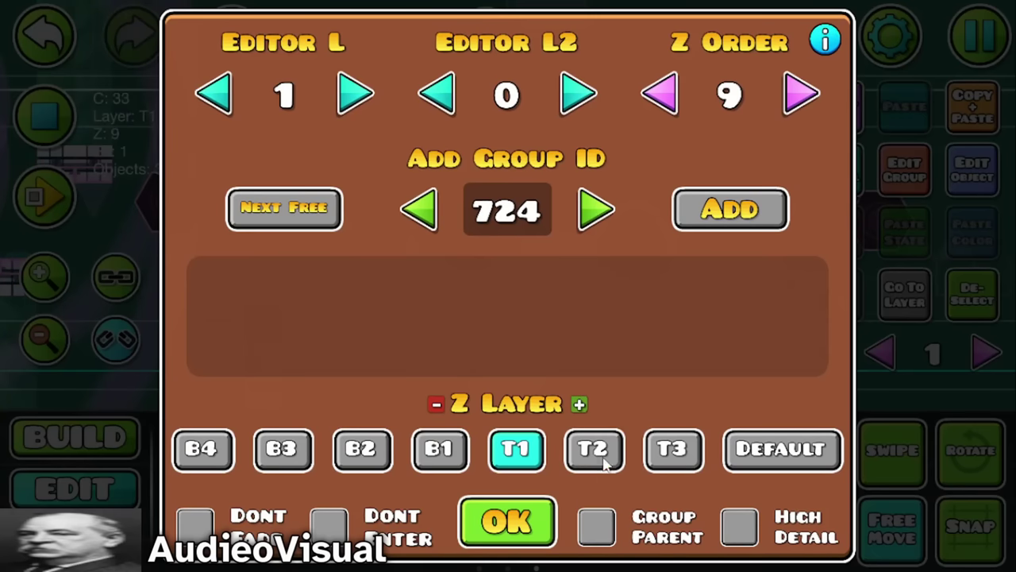
click(606, 454)
click(508, 522)
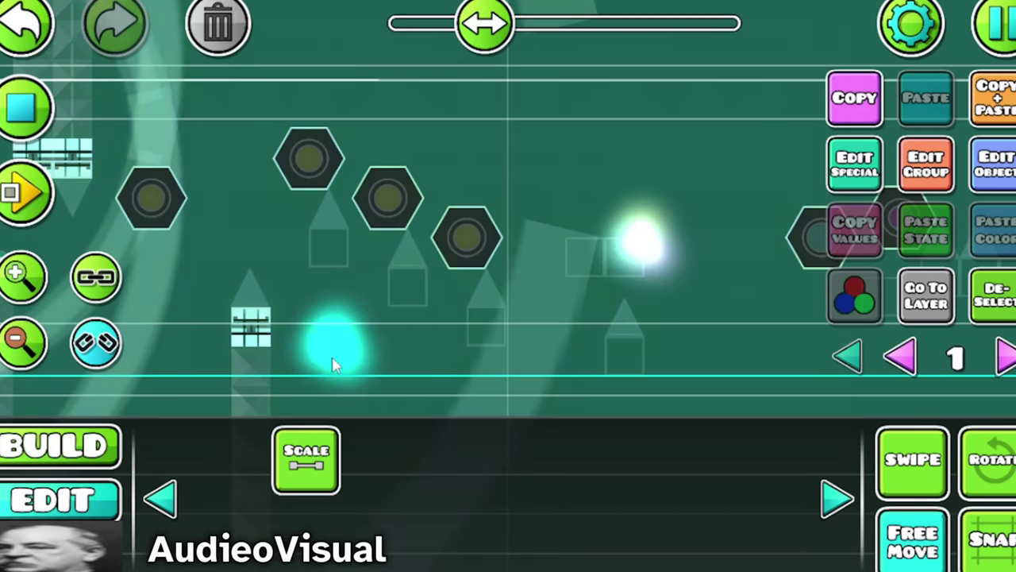
drag(336, 361, 534, 347)
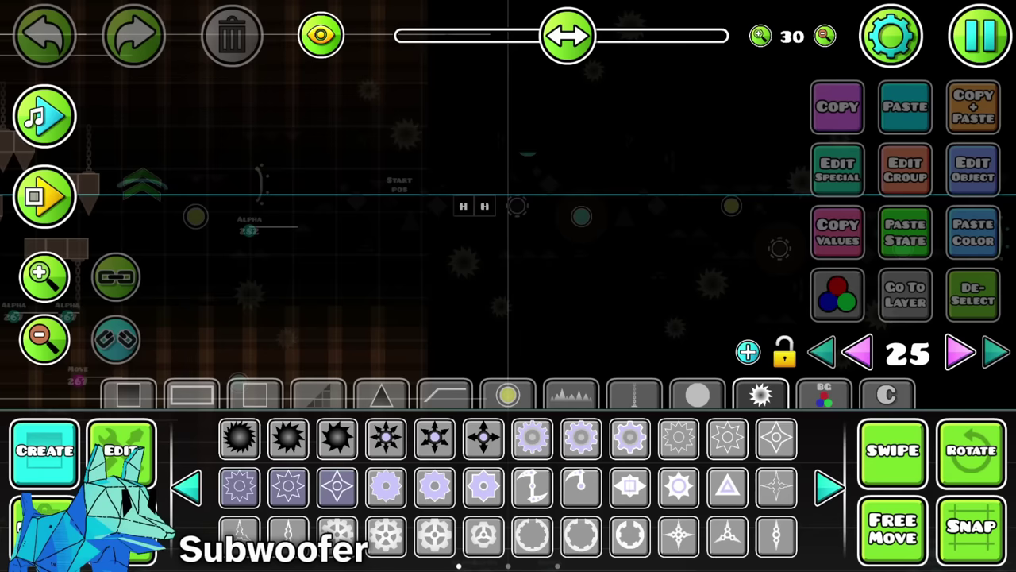
- Place overlapping ring outlines, shrinking the cyan ring to 2.00 scale, then select the big ring
click(830, 487)
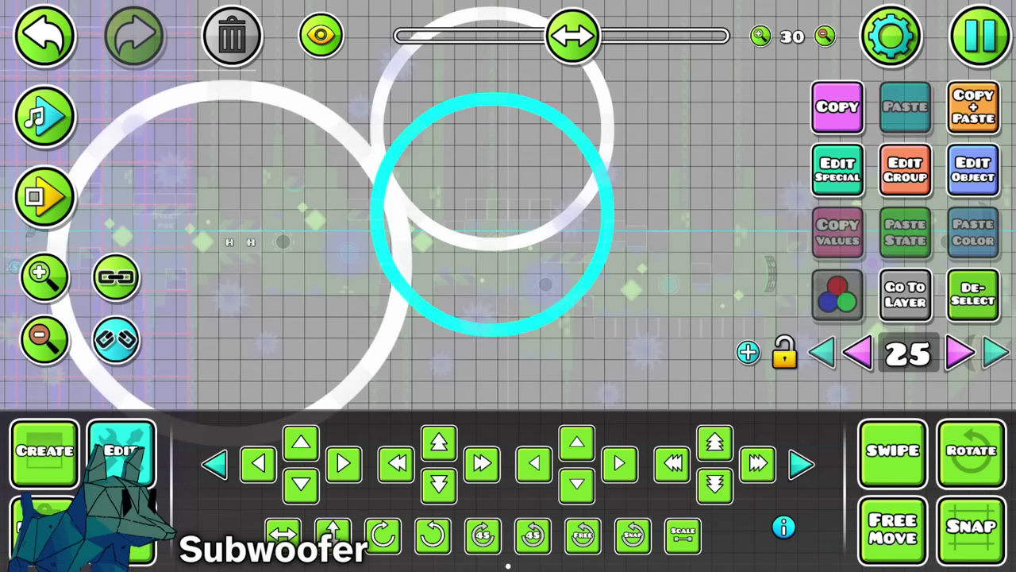
mouse_move(428, 251)
mouse_down()
mouse_move(363, 250)
mouse_move(425, 251)
mouse_up()
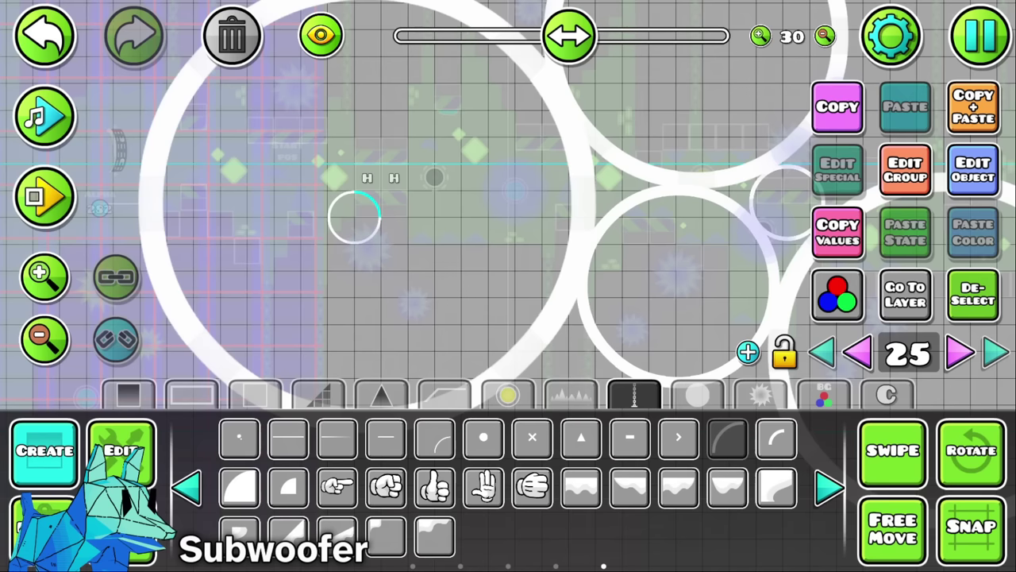
click(121, 450)
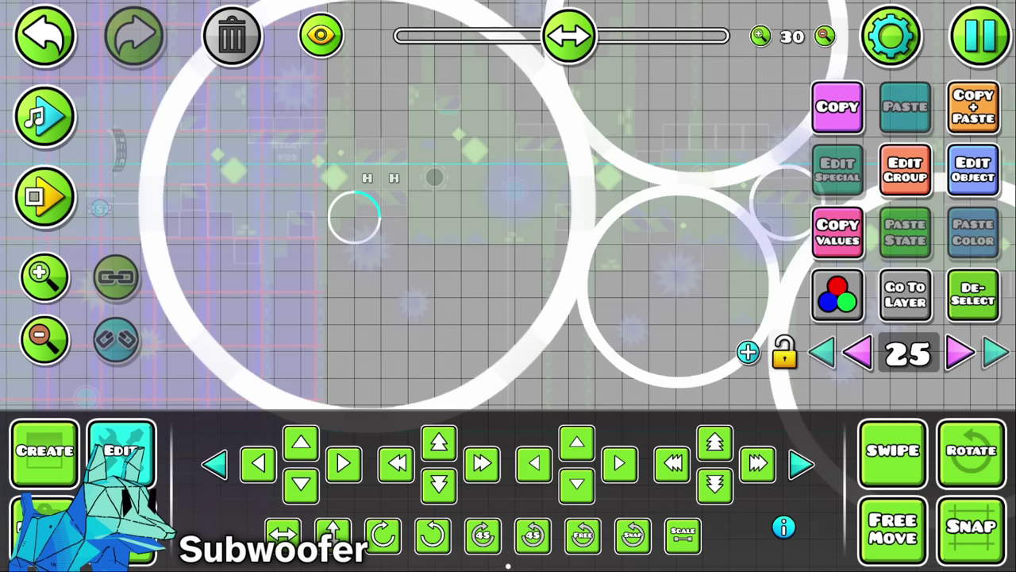
click(149, 199)
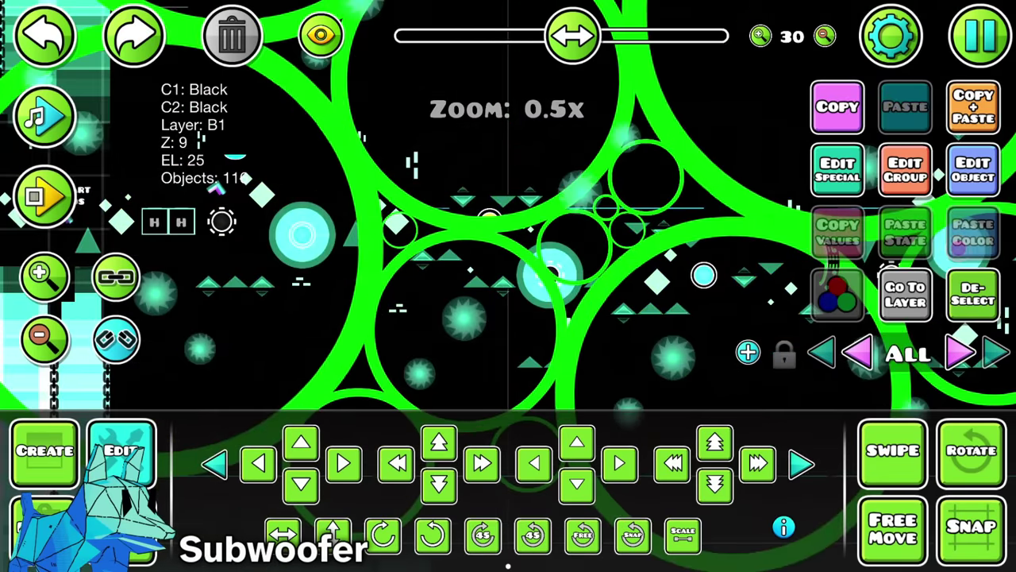
key(Escape)
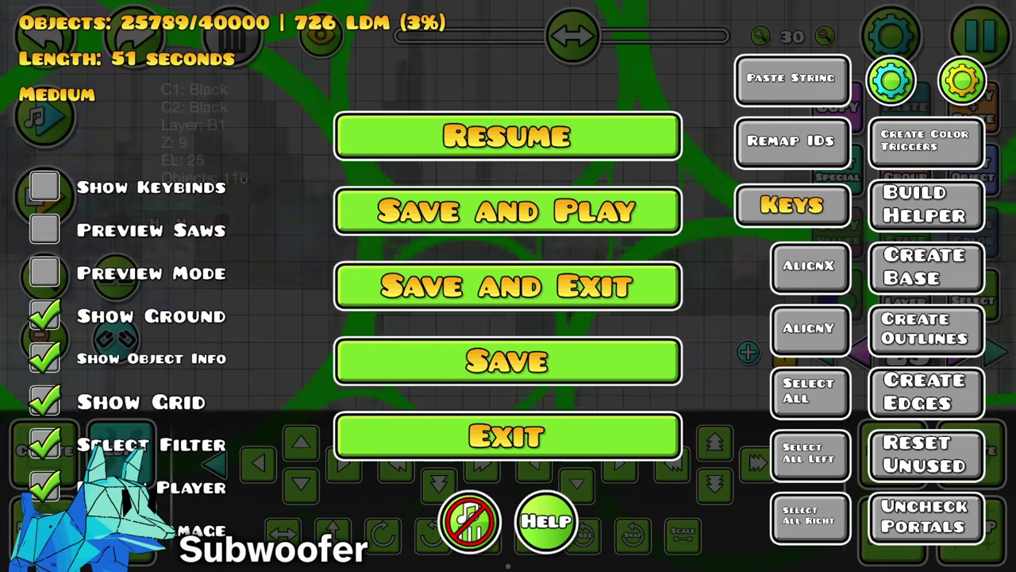
- Resume editing, rescale the overlapping white rings with the Scale control, then deselect and zoom out
key(Escape)
scroll(508, 206, up, 3)
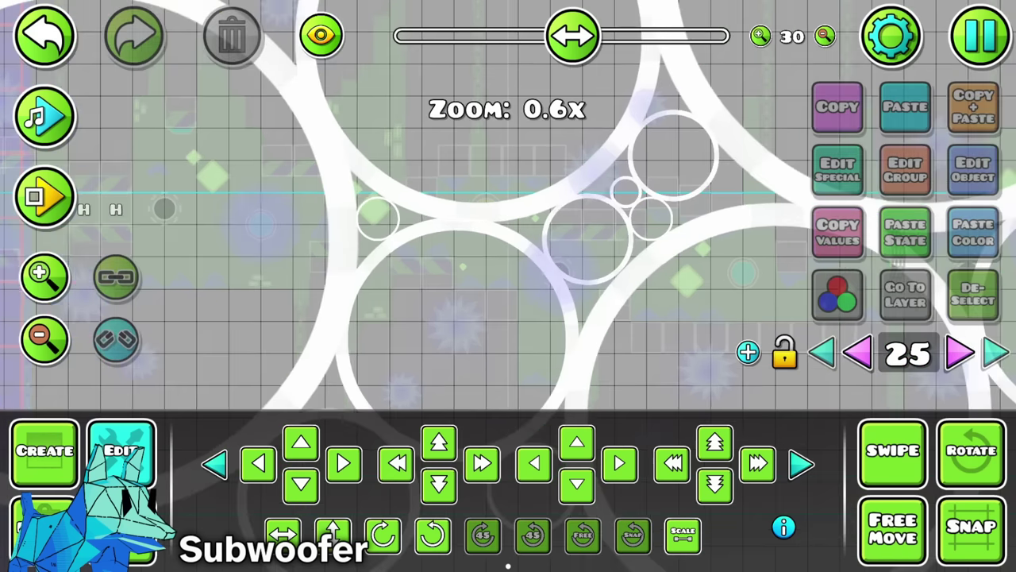
click(521, 214)
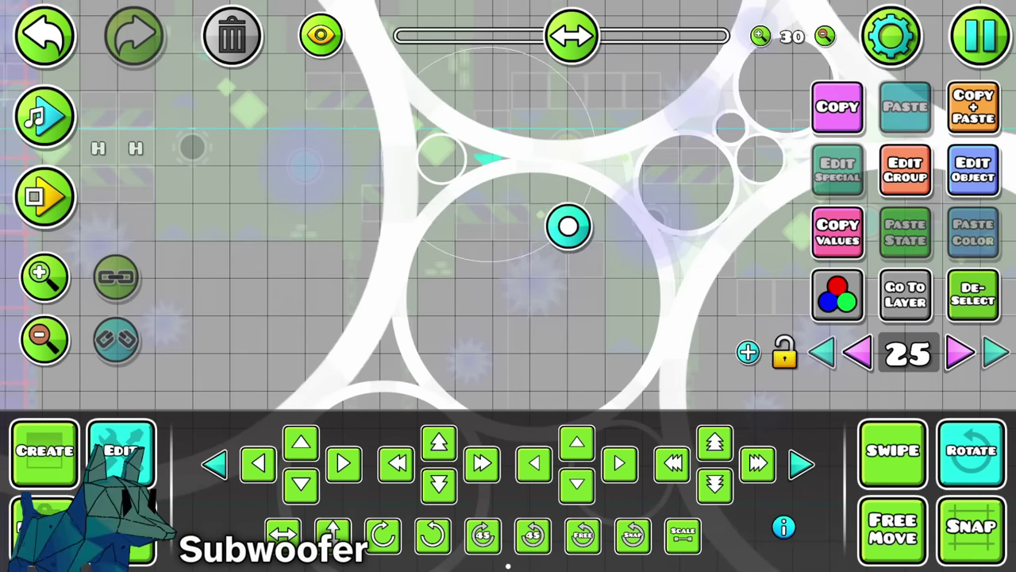
click(682, 532)
click(683, 532)
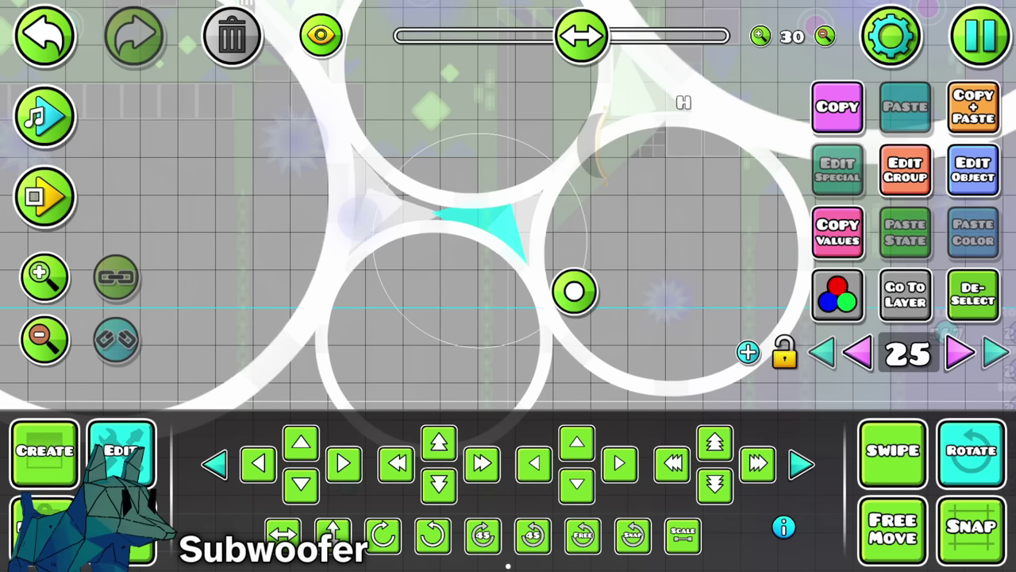
click(683, 532)
click(683, 532)
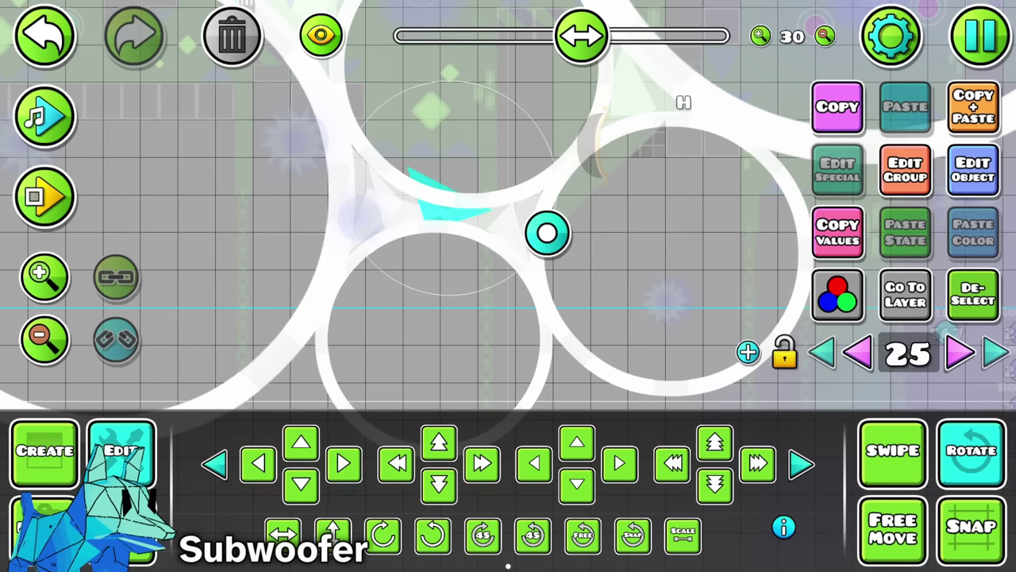
click(974, 293)
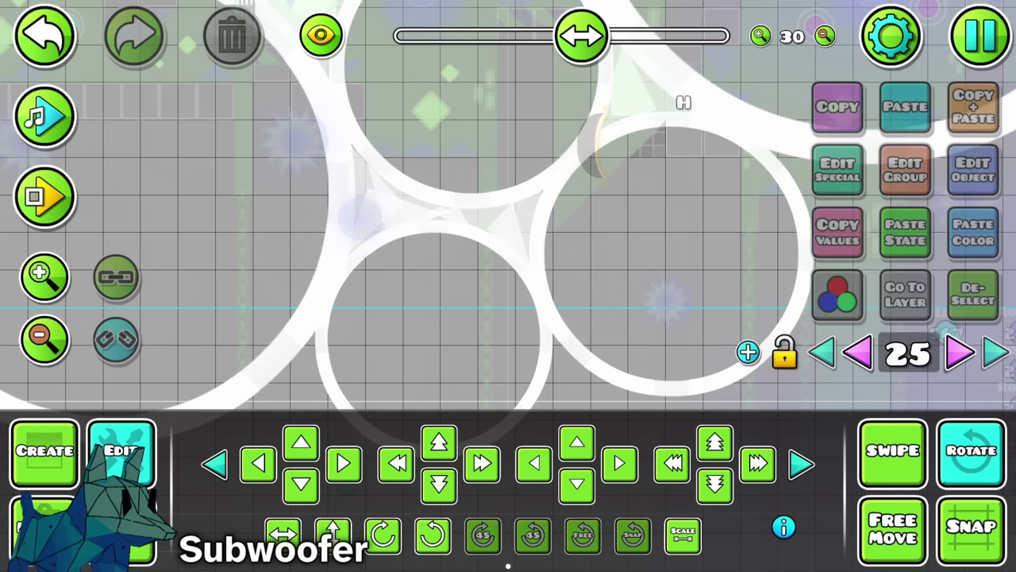
scroll(508, 206, down, 5)
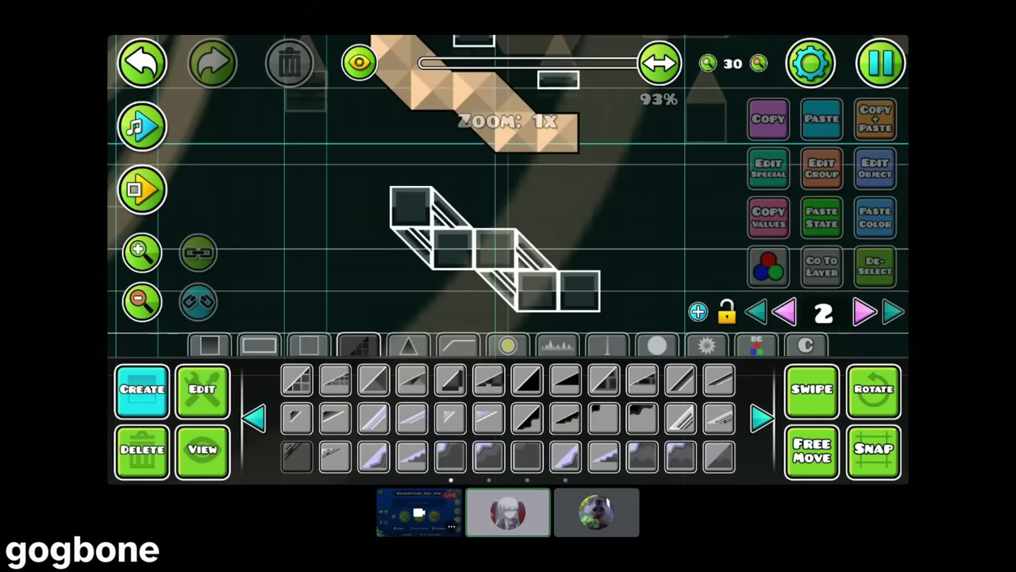
- Pick a different block from the next palette page and nudge the green blocks up two cells
click(259, 345)
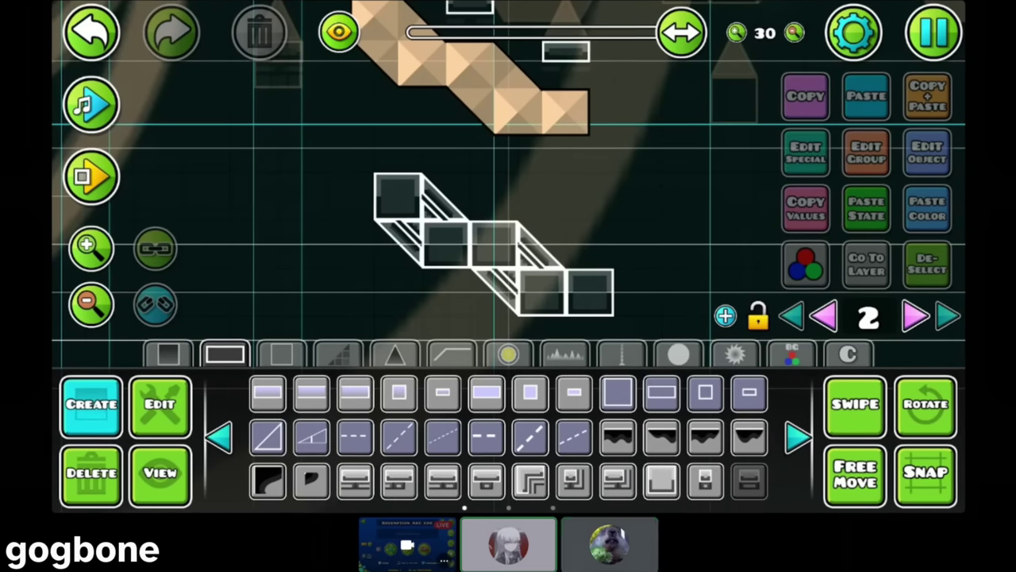
click(355, 479)
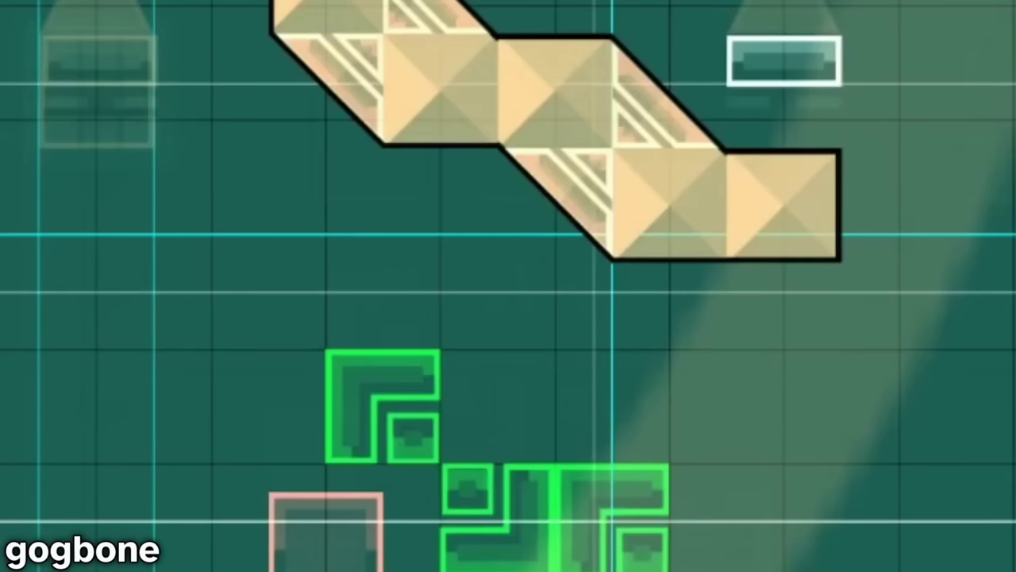
key(w)
key(w)
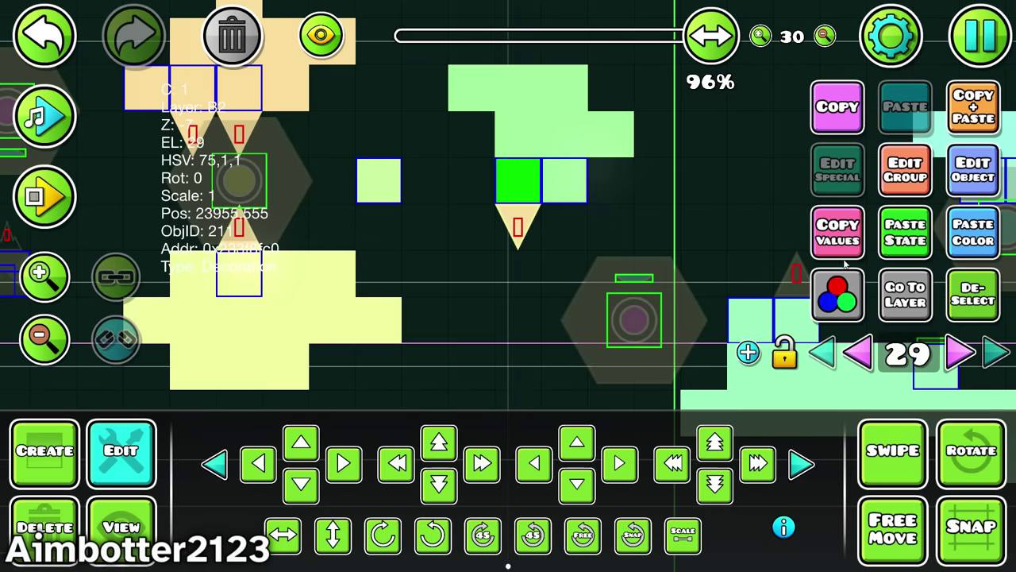
- Paste the copied group, layer and fade state onto the first spike on the pink platform
click(531, 253)
click(913, 238)
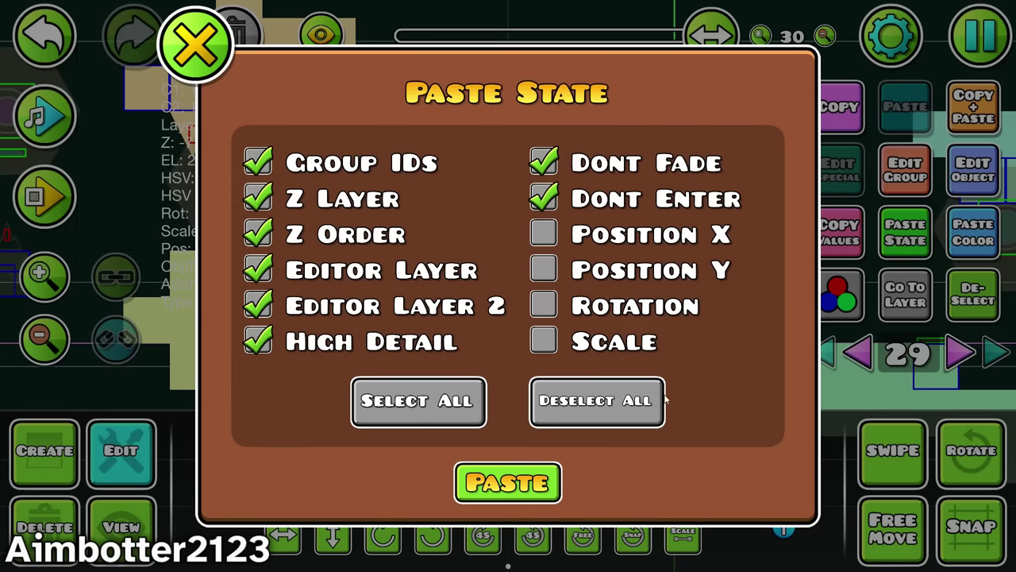
click(547, 494)
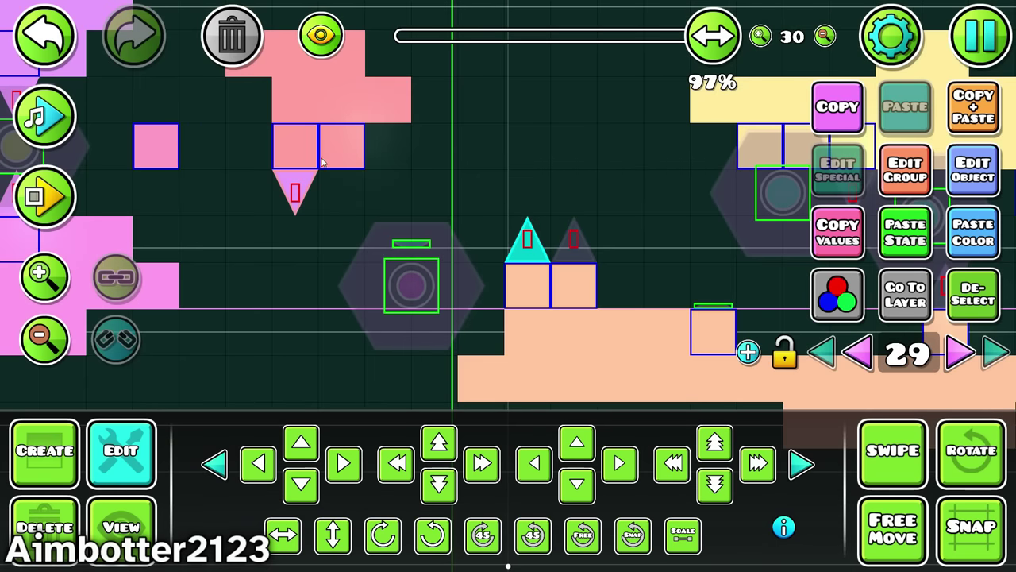
- Check the selected object's Detail HSV, then paste the copied state onto the green spike
drag(322, 161, 593, 225)
scroll(537, 228, up, 4)
click(998, 175)
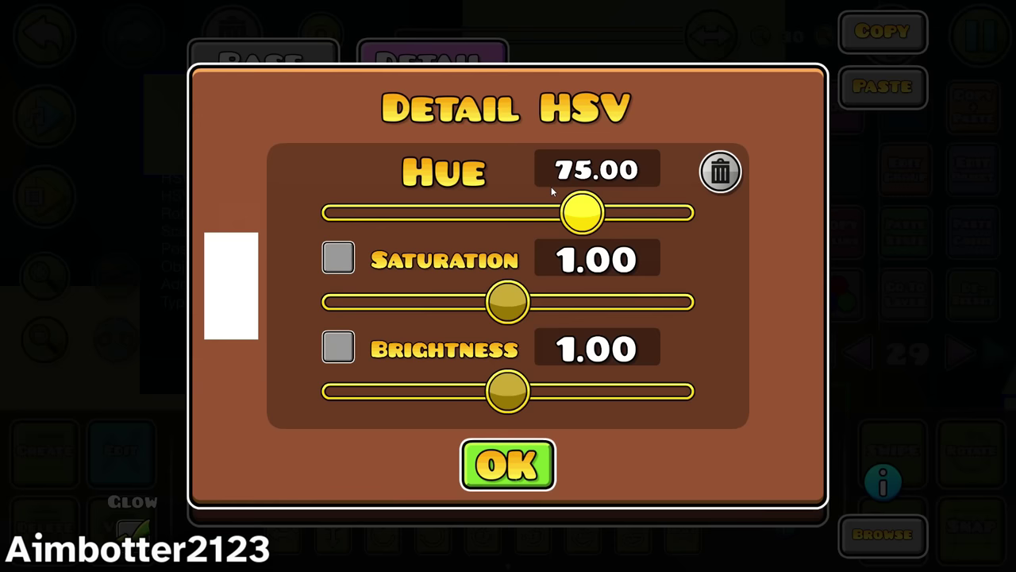
click(506, 486)
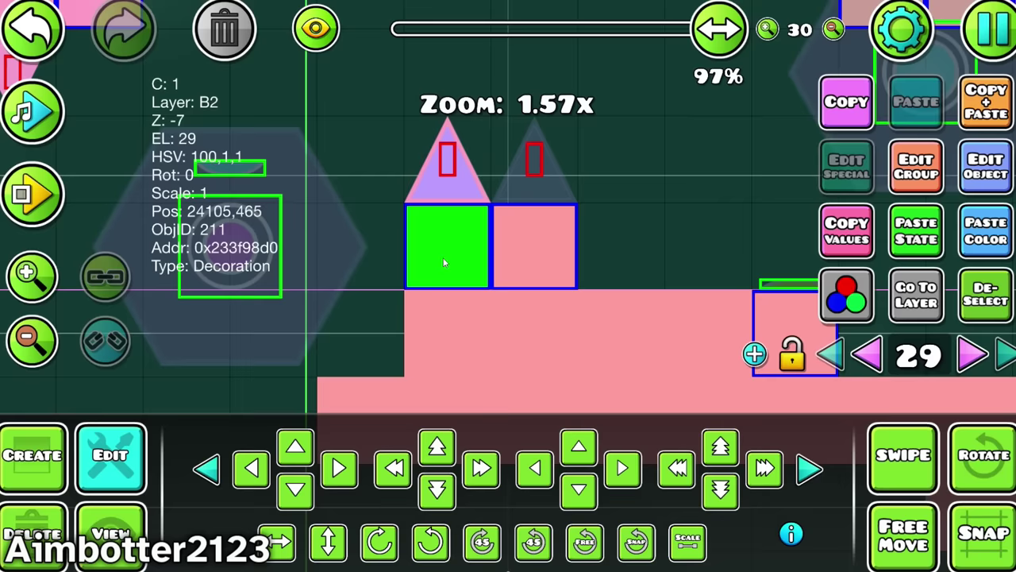
click(445, 166)
click(916, 230)
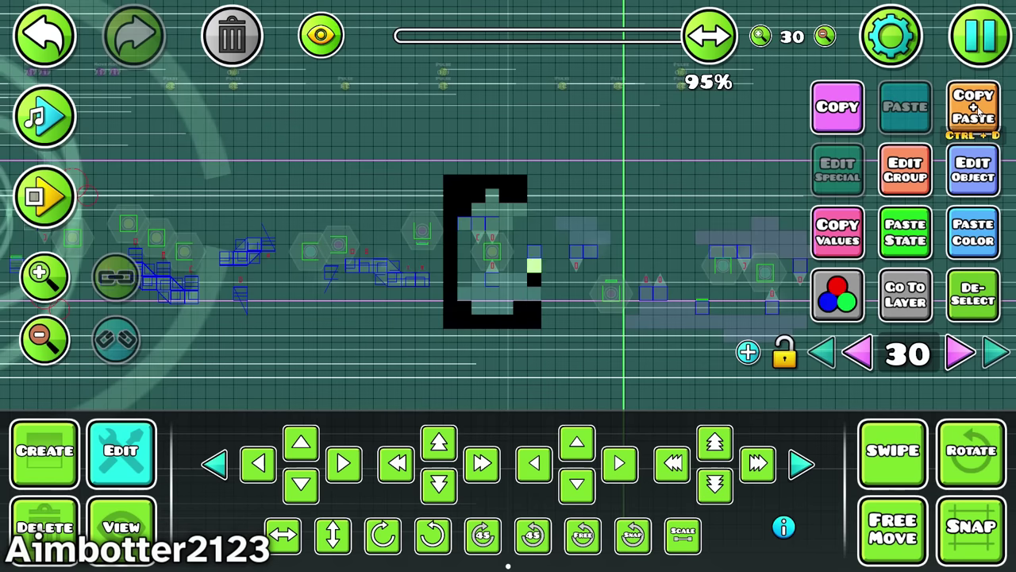
- Scale the two spikes beside the yellow orb to 0.50, then reselect the bottom and top spikes
scroll(365, 313, up, 10)
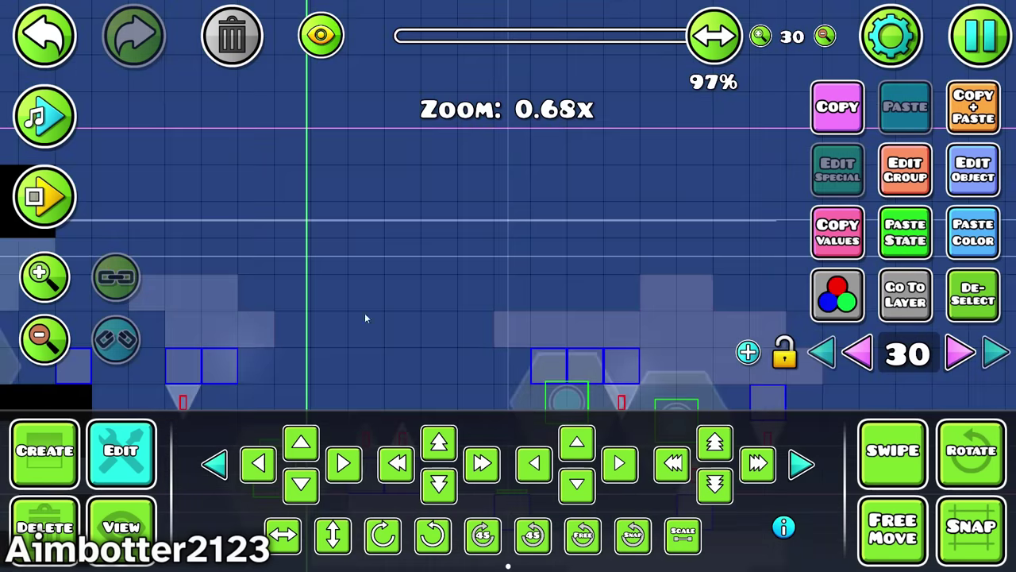
click(48, 450)
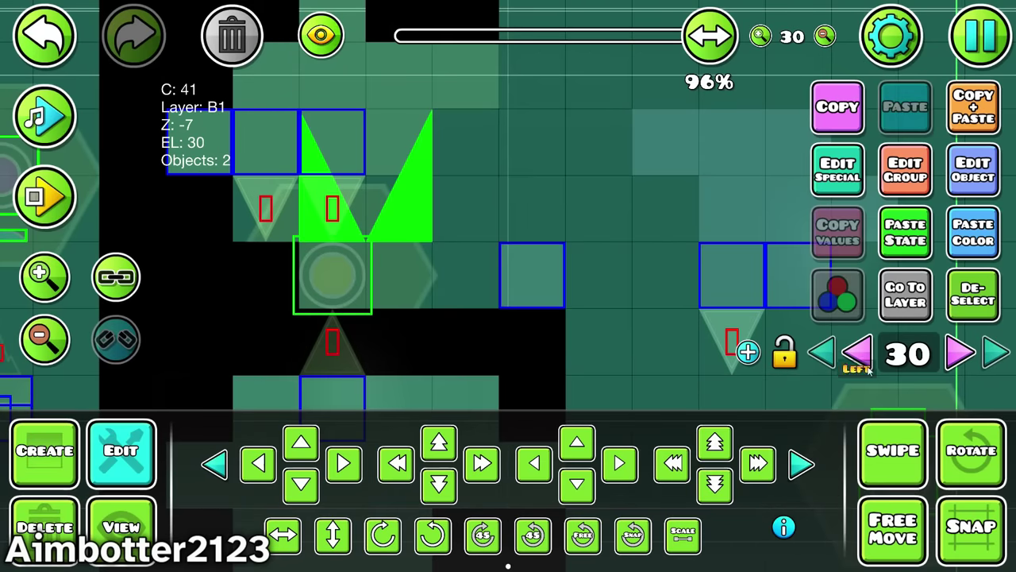
click(683, 532)
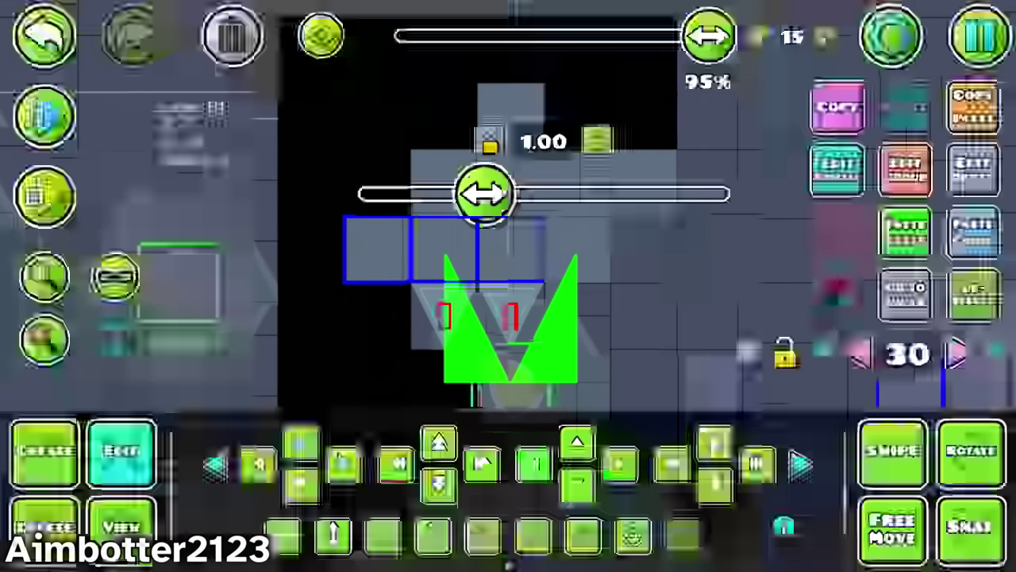
drag(532, 194, 365, 194)
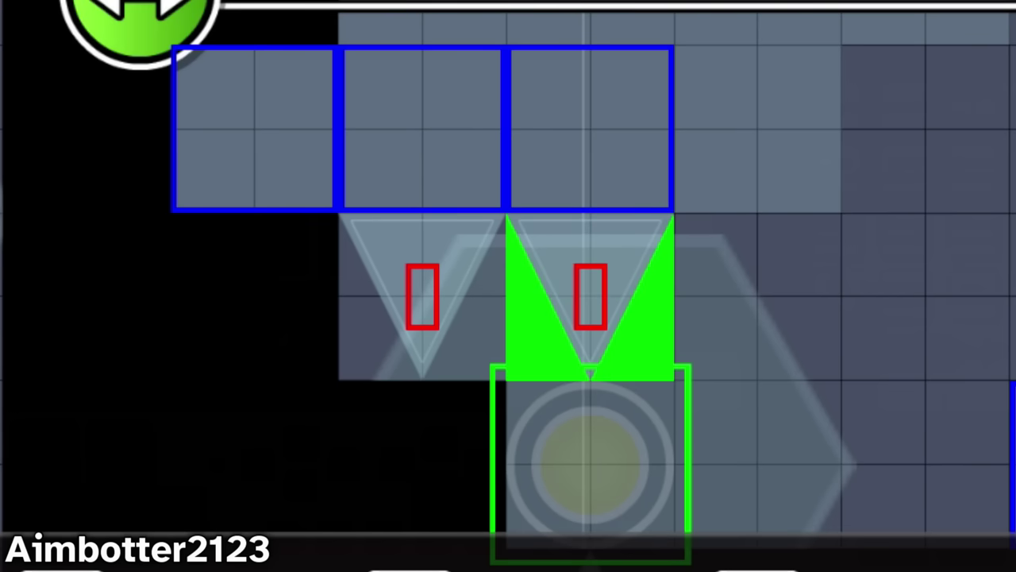
click(538, 385)
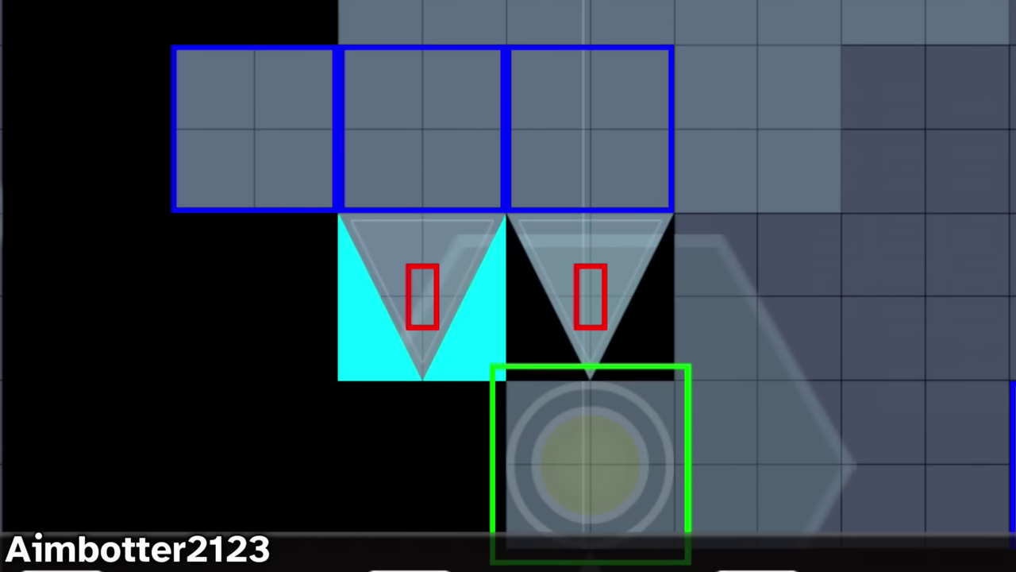
click(521, 127)
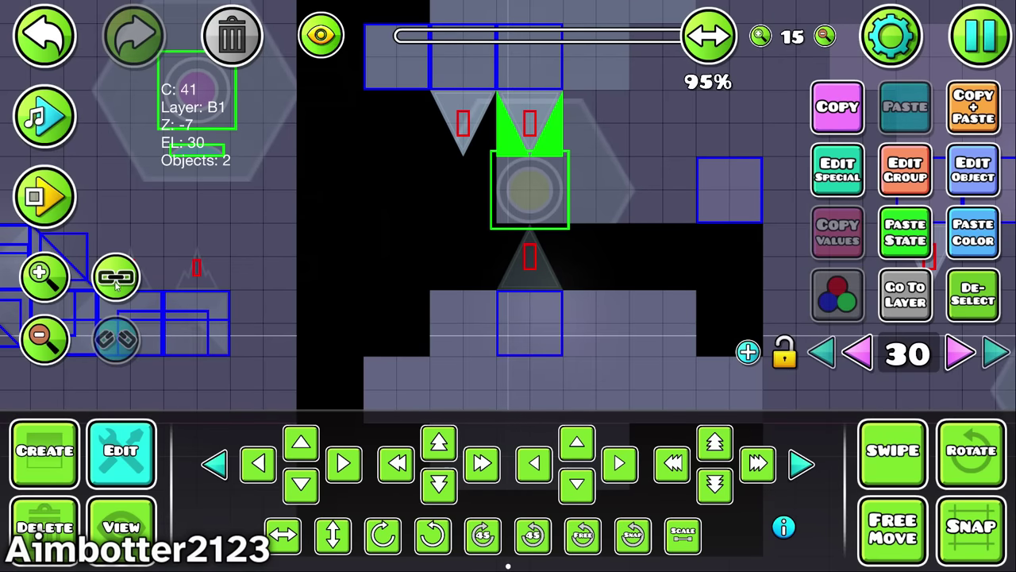
click(581, 258)
click(531, 256)
click(522, 150)
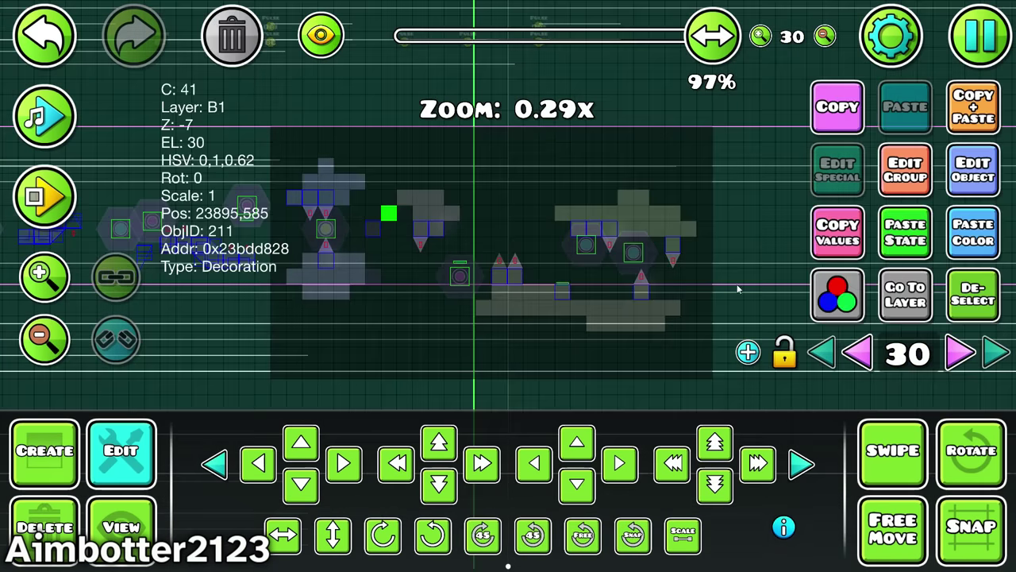
- Raise colour channel 41's brightness to the maximum
click(826, 297)
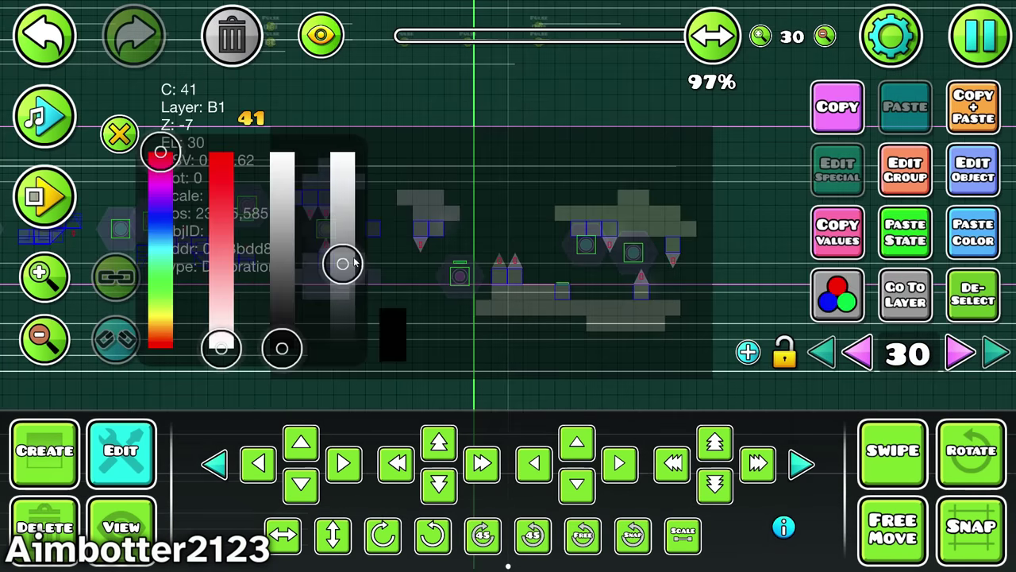
drag(343, 264, 340, 163)
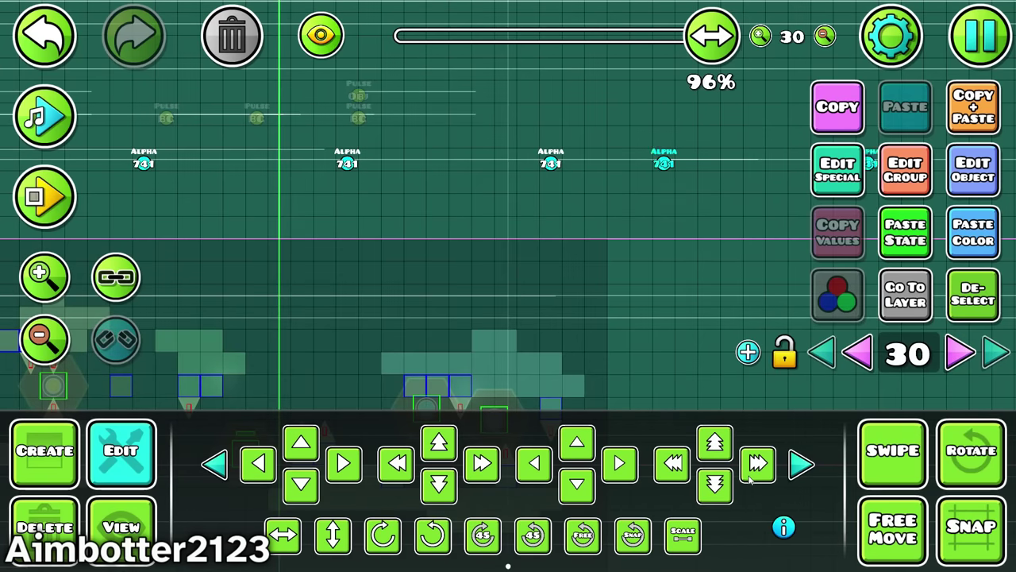
scroll(491, 201, down, 3)
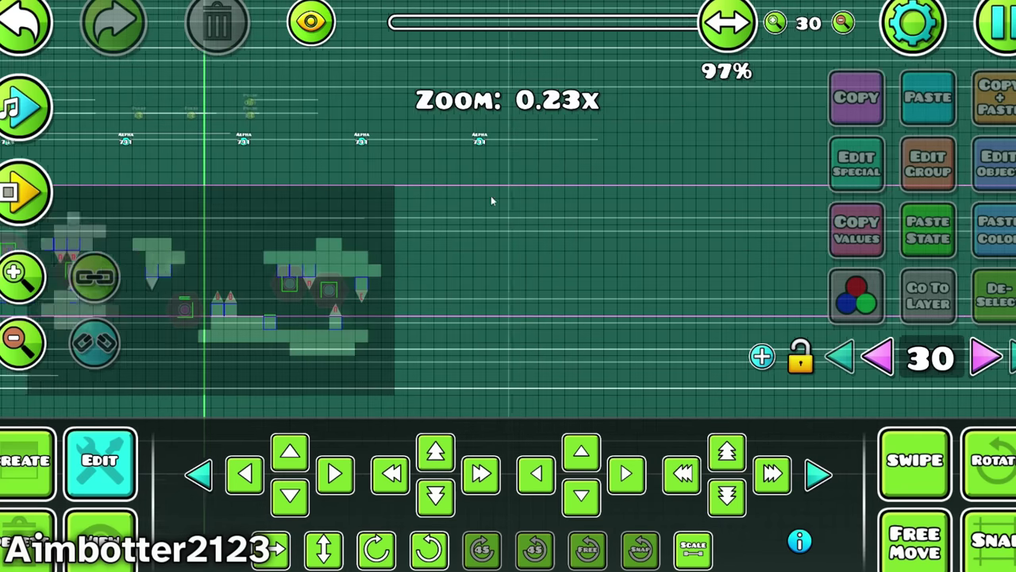
scroll(491, 201, up, 5)
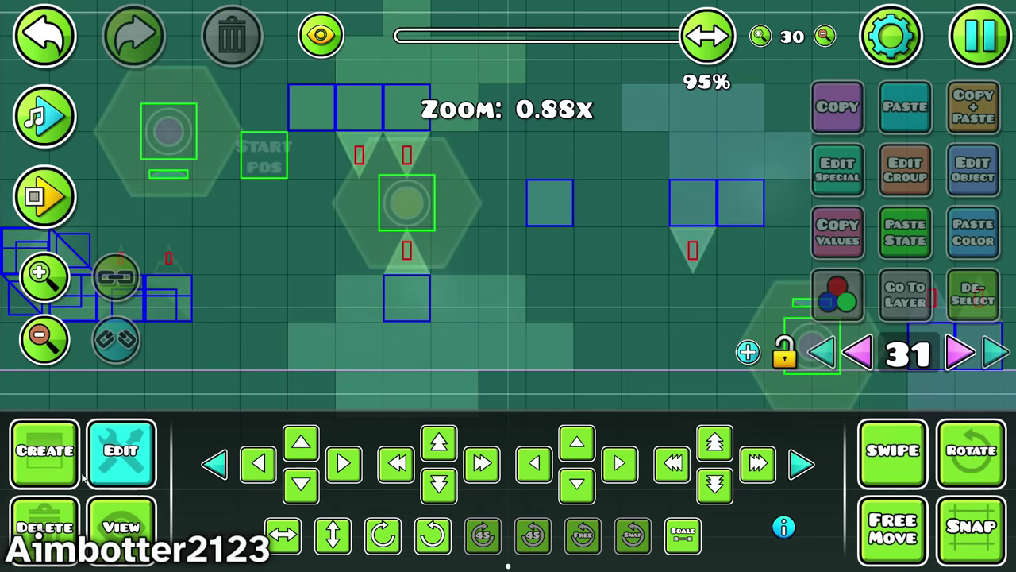
- Select the decoration beside the blue blocks in edit mode
click(44, 450)
scroll(508, 238, up, 5)
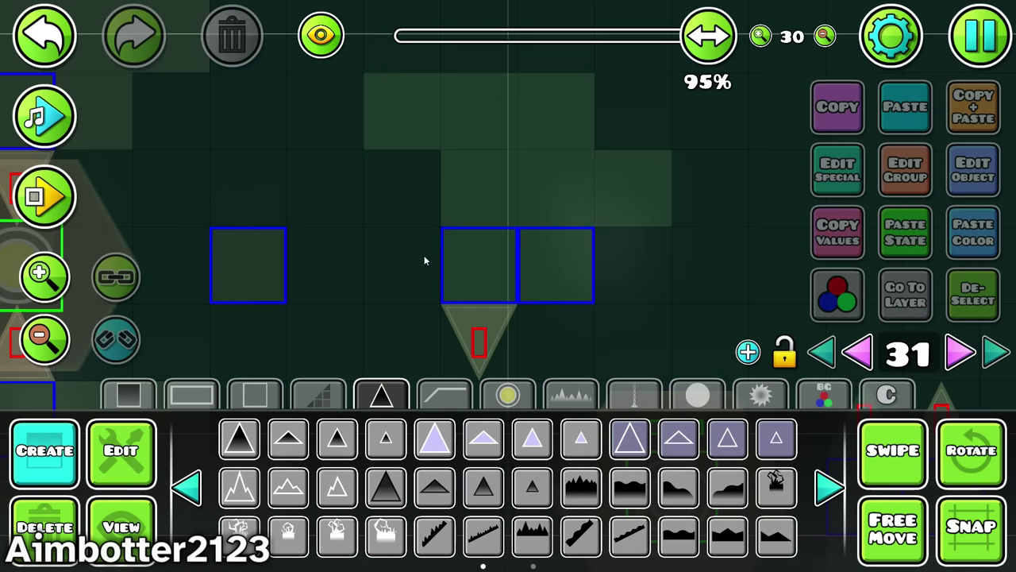
click(829, 488)
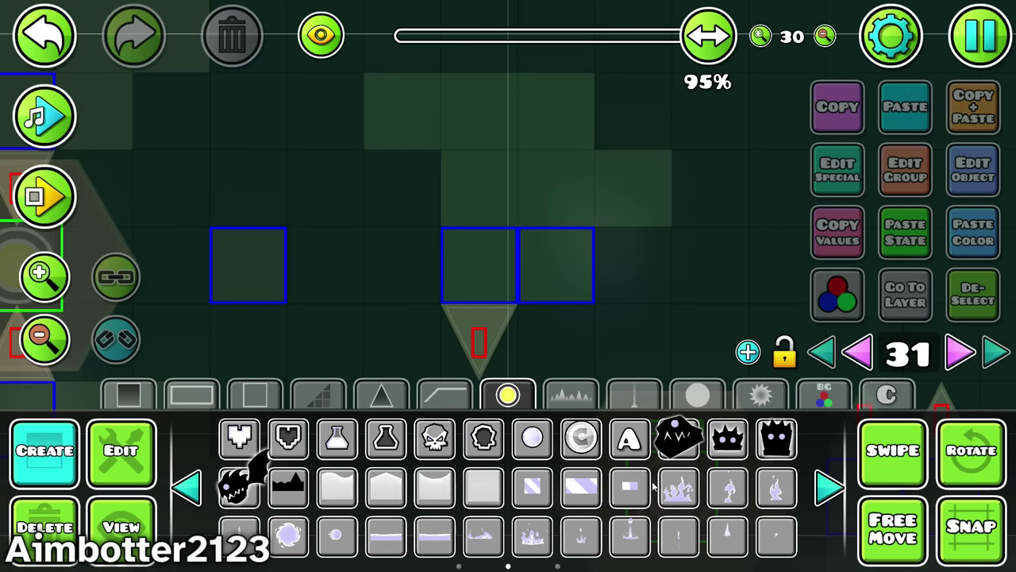
click(121, 450)
click(576, 291)
- Set the decoration's Detail HSV to hue 180, saturation 0.92 and brightness 1.44
click(837, 294)
click(433, 64)
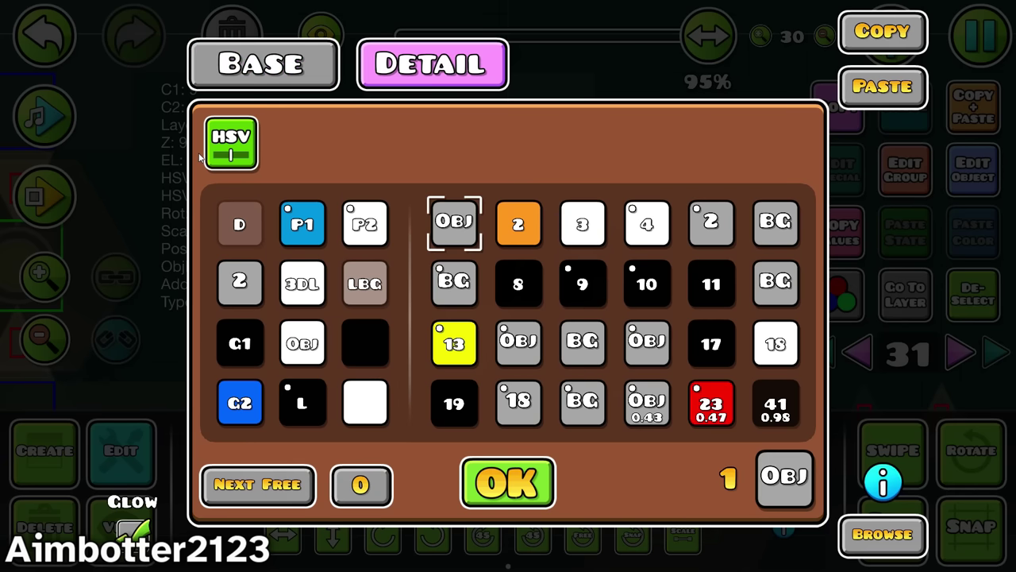
click(231, 155)
drag(681, 221, 715, 225)
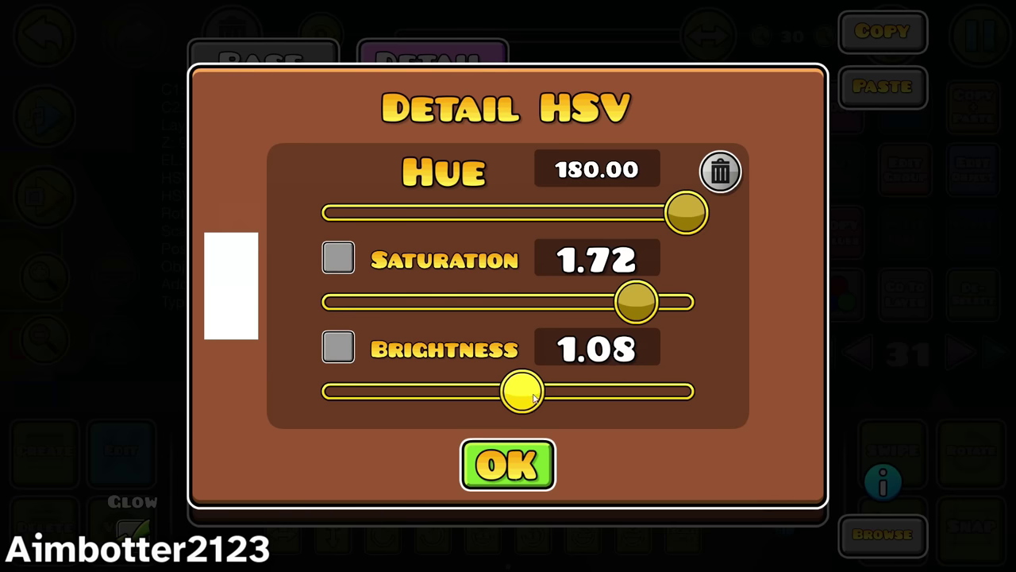
drag(637, 302, 492, 302)
drag(554, 391, 585, 391)
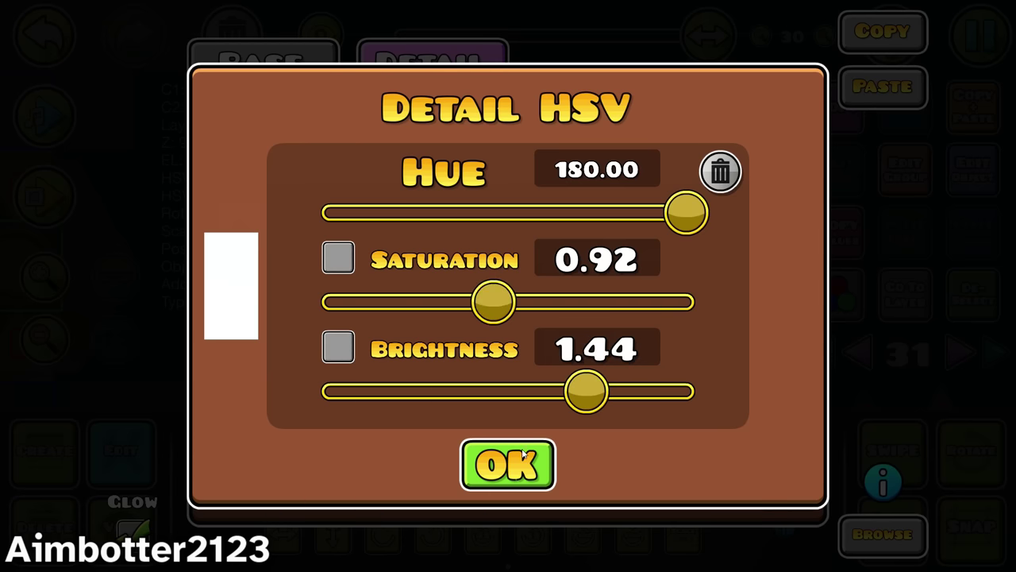
click(508, 465)
click(520, 474)
- Move the decoration to Z layer T1 in Edit Group
click(905, 169)
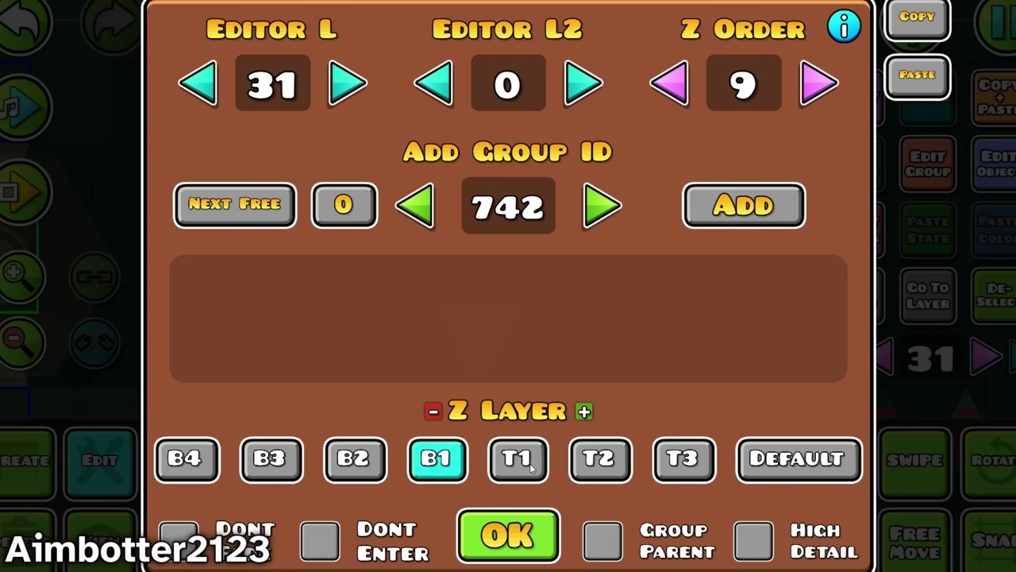
click(521, 460)
click(508, 535)
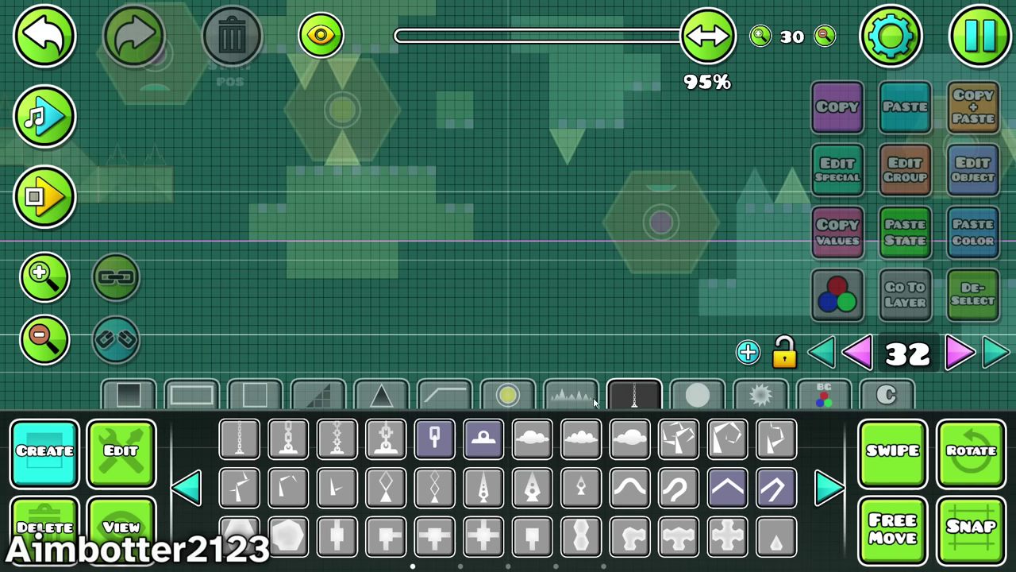
- Place a chain decoration, give it player colour 2, and duplicate it upward to lengthen the column
click(629, 484)
click(441, 264)
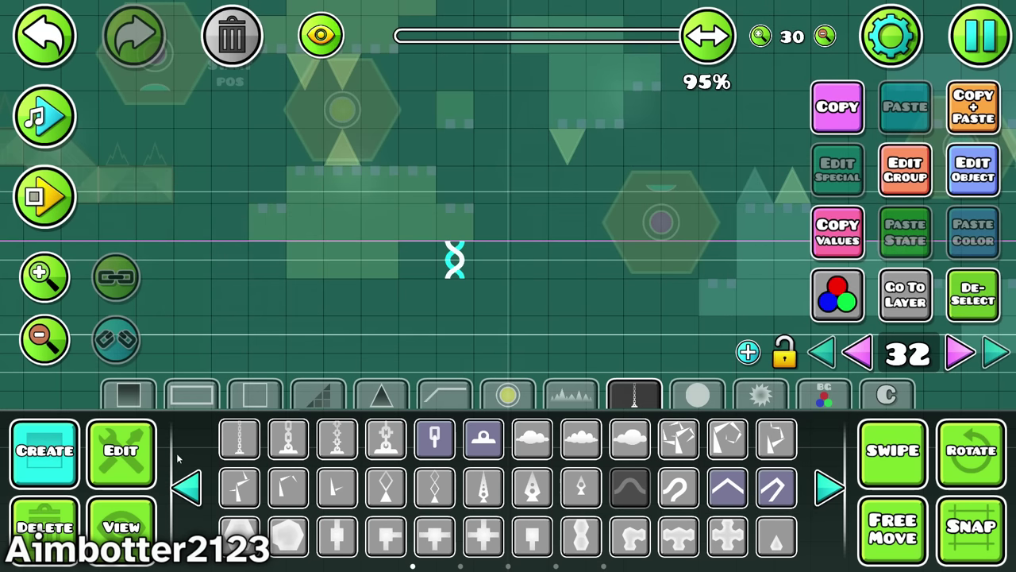
key(2)
click(455, 260)
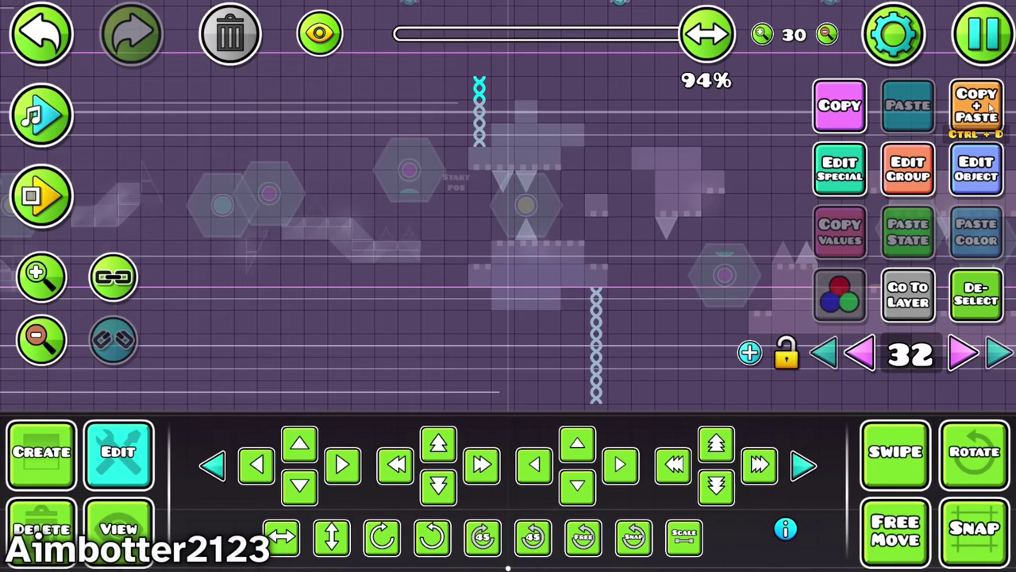
click(991, 108)
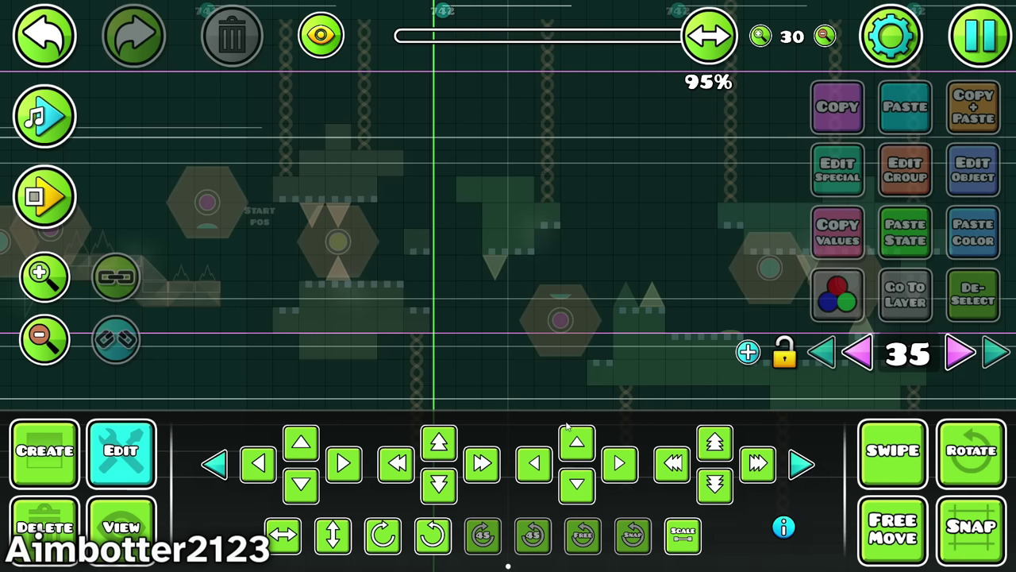
- Place clusters of solid blocks around the start position
click(44, 450)
click(195, 394)
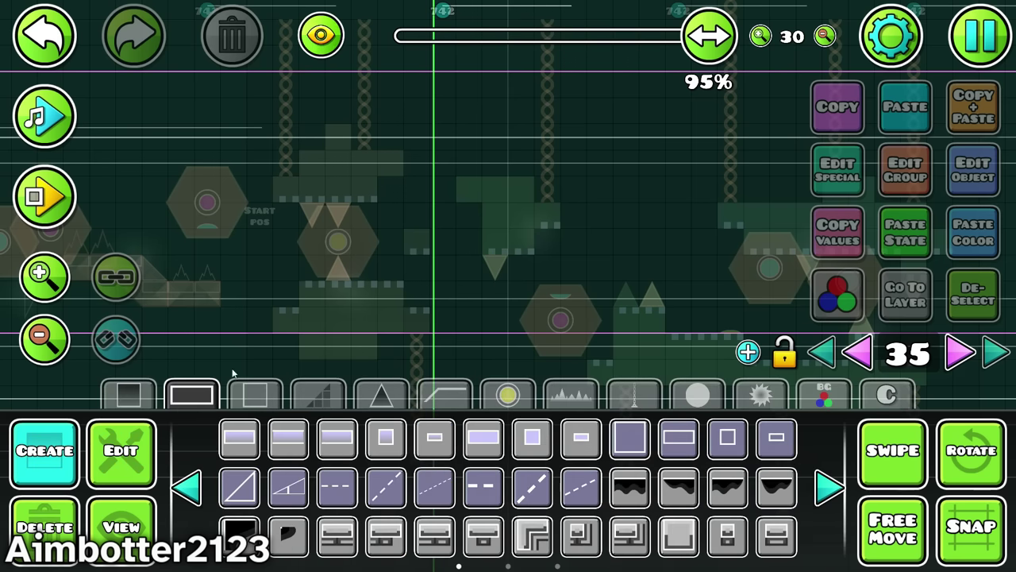
scroll(532, 404, up, 1)
click(359, 103)
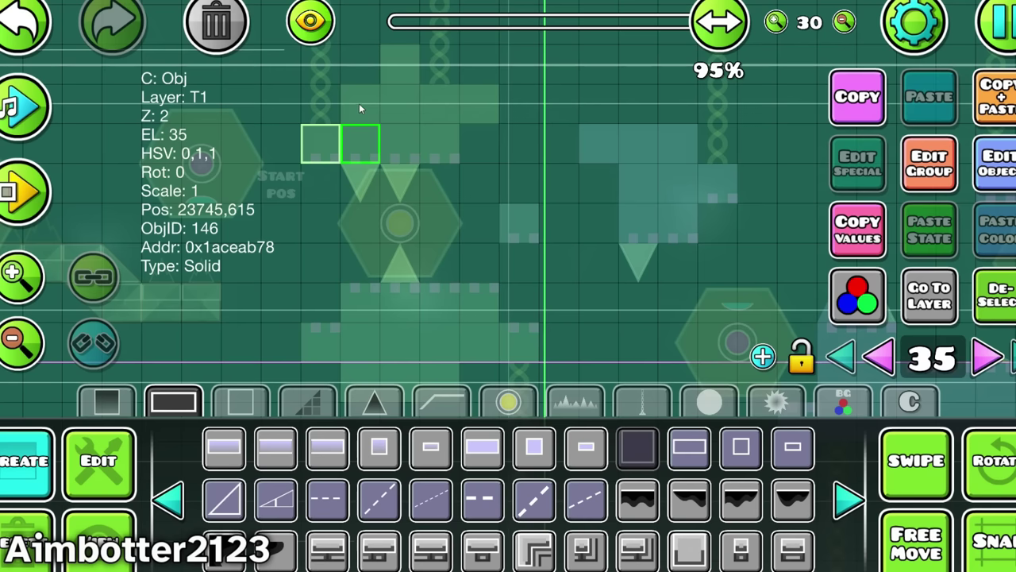
click(293, 271)
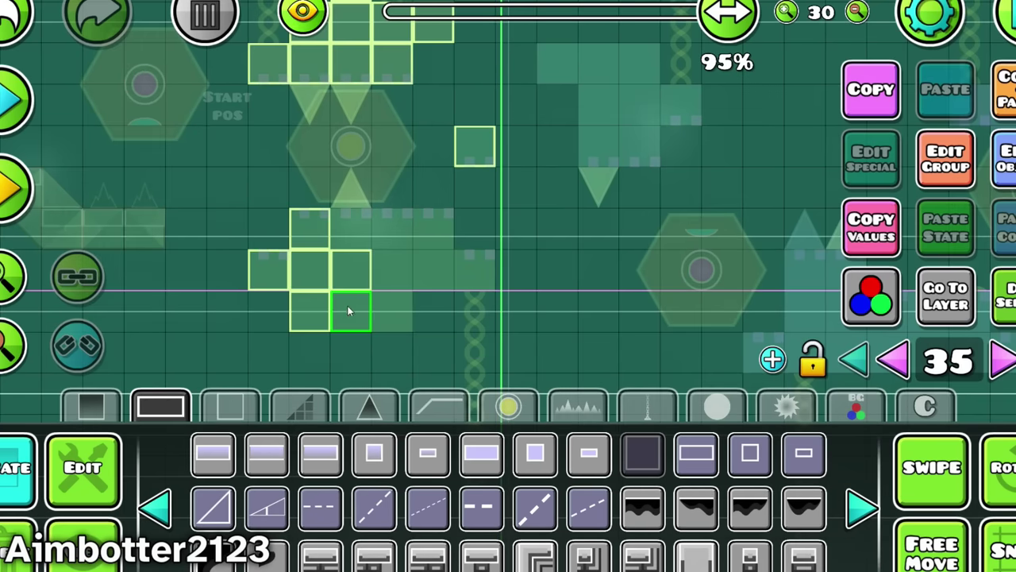
scroll(464, 270, right, 3)
scroll(412, 230, up, 2)
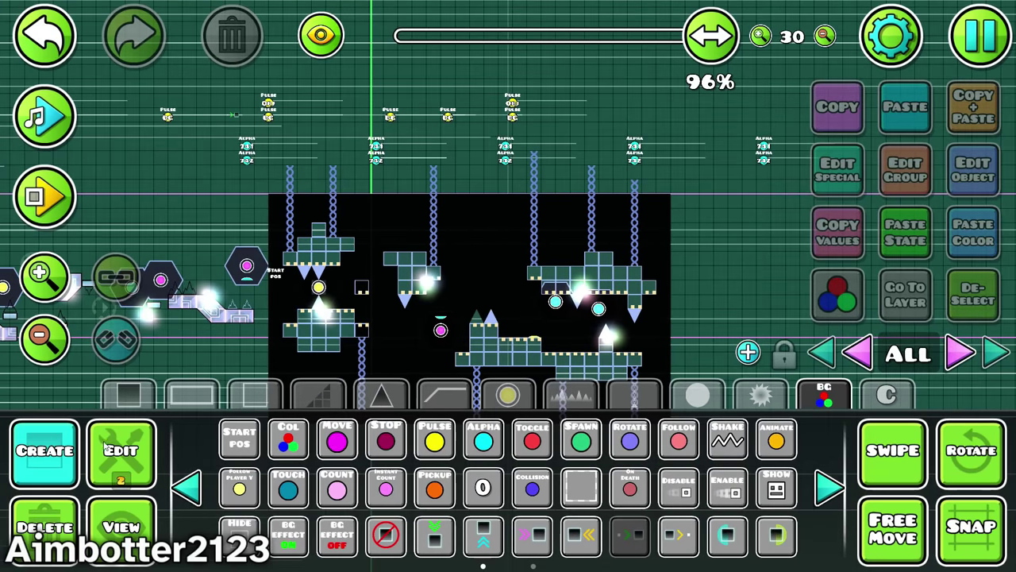
click(112, 450)
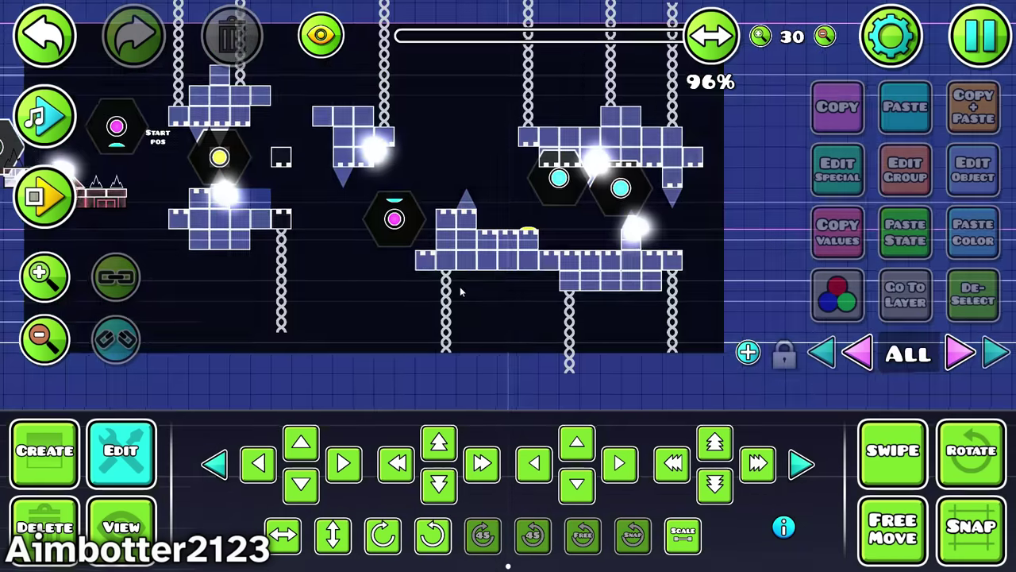
scroll(466, 252, up, 2)
scroll(642, 208, up, 4)
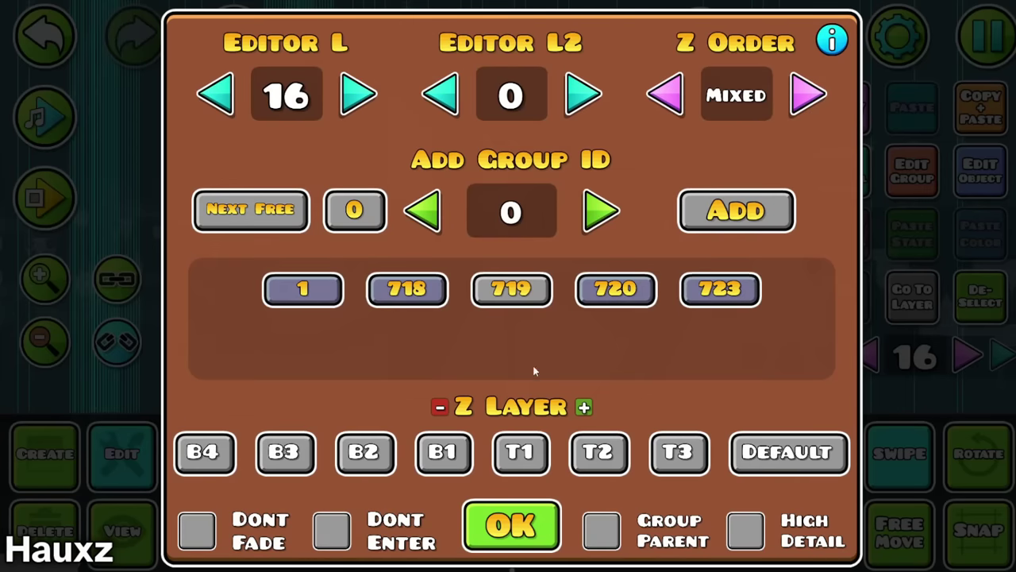
- Confirm group IDs 1, 718, 719, 720 and 723, and set the Move trigger's Move Y to 100
click(512, 526)
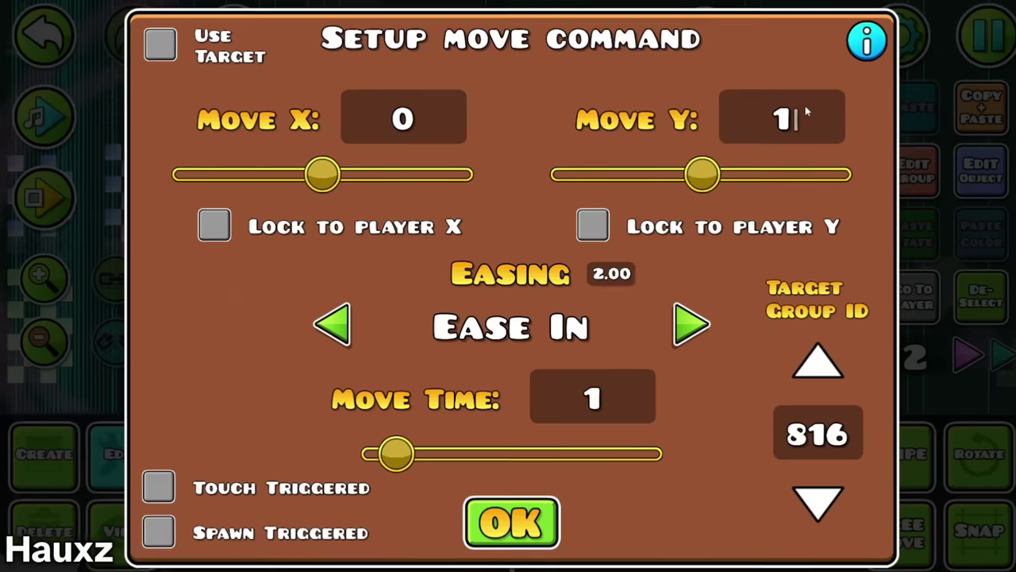
text(00)
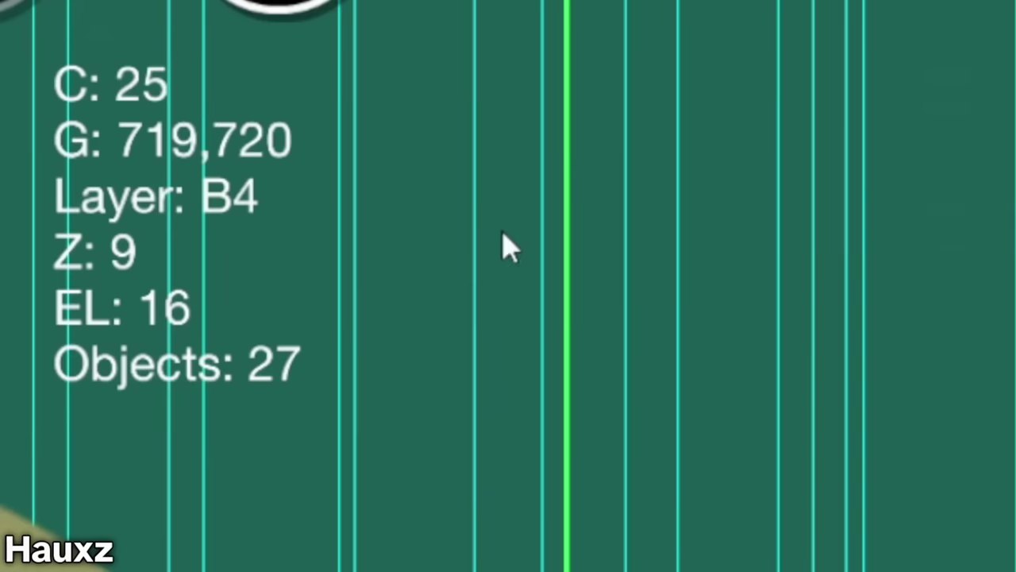
click(382, 209)
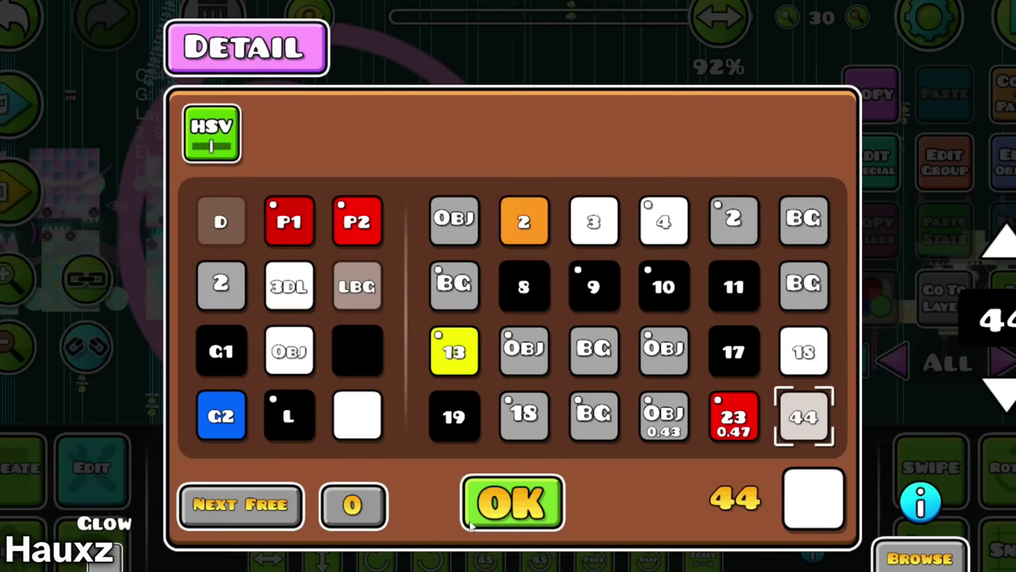
- Set the first rotate trigger's move time to 4 and confirm the second trigger's −360° rotation
click(473, 520)
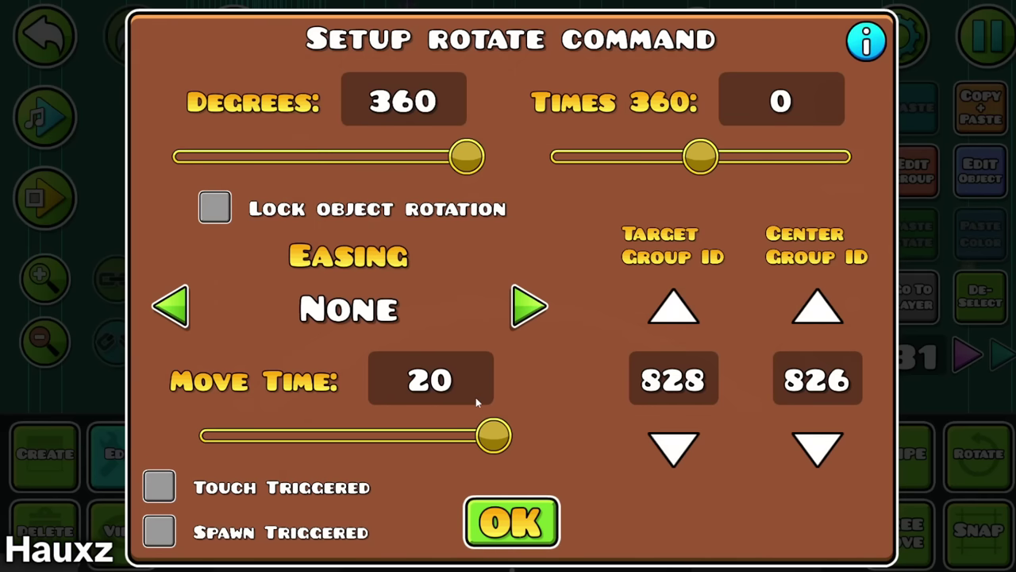
click(467, 396)
key(BackSpace)
key(BackSpace)
text(4)
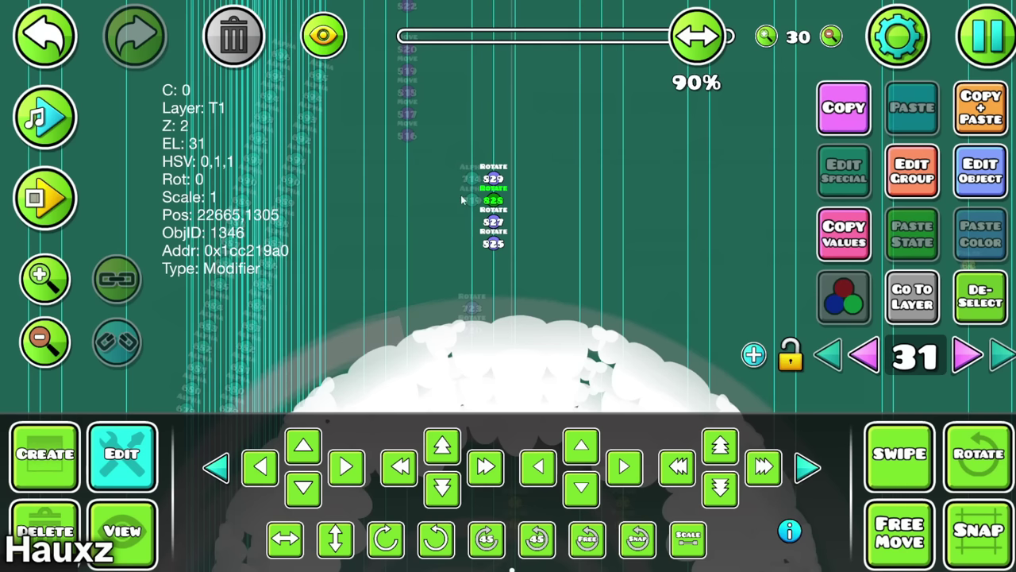
click(964, 170)
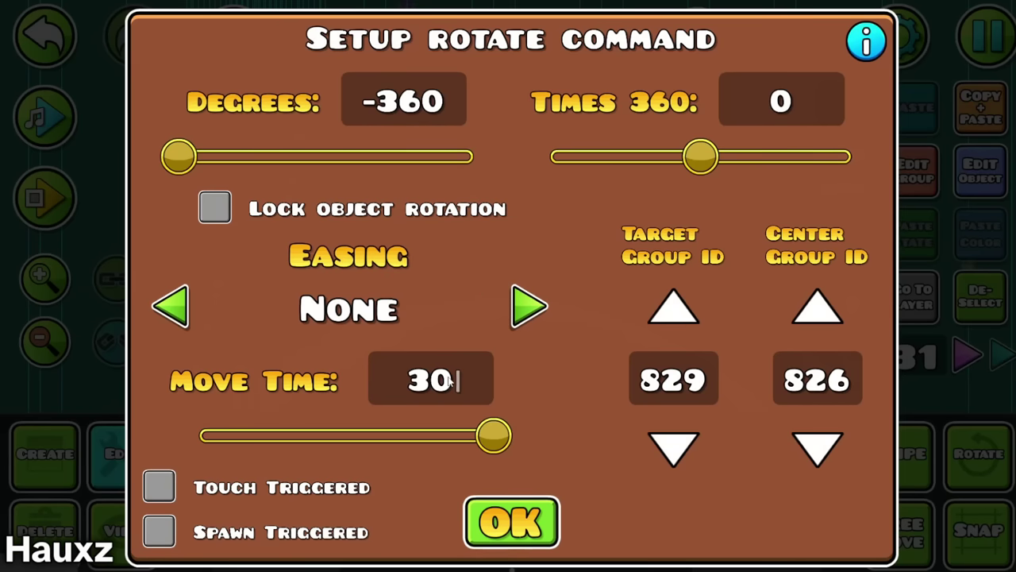
click(512, 521)
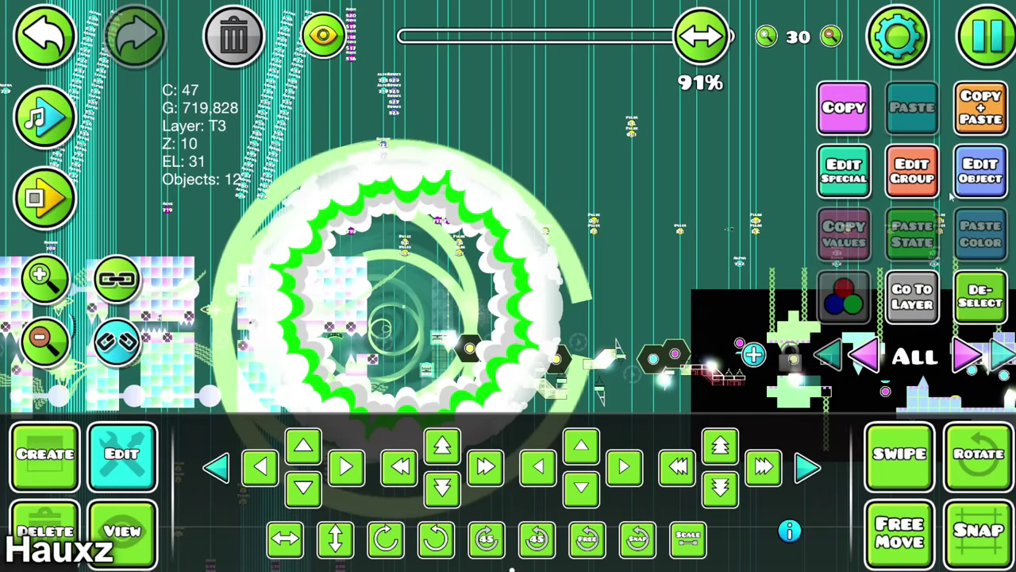
- Lower the ring's colour channel 47 brightness to 0.96, then return from the playtest to the editor
click(976, 170)
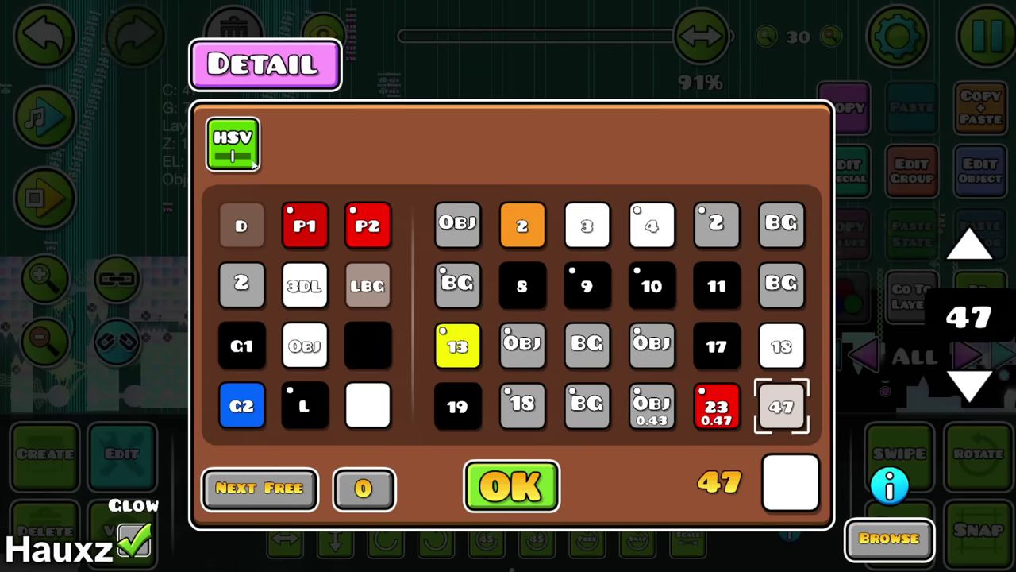
click(231, 143)
drag(525, 390, 518, 387)
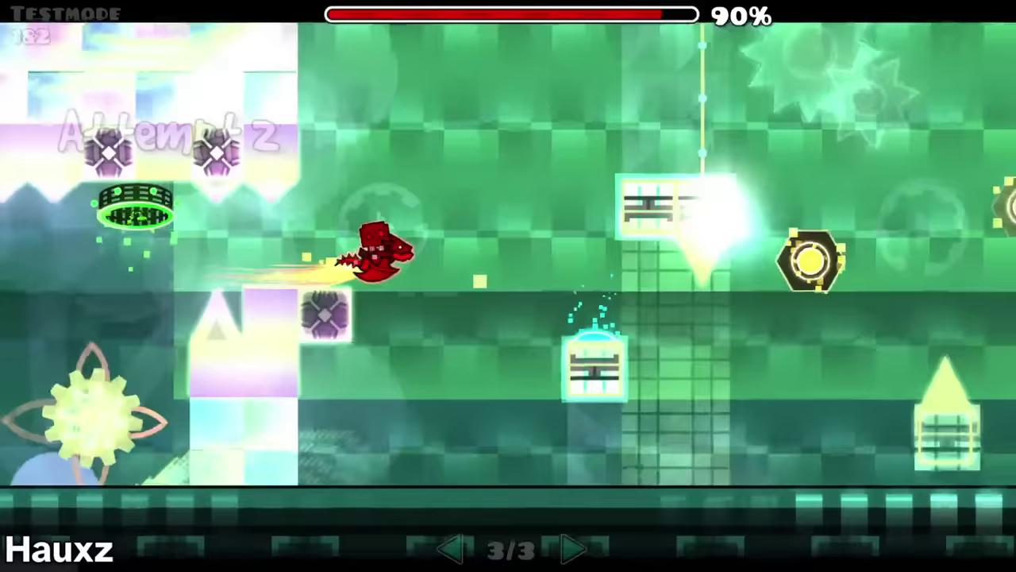
key(Escape)
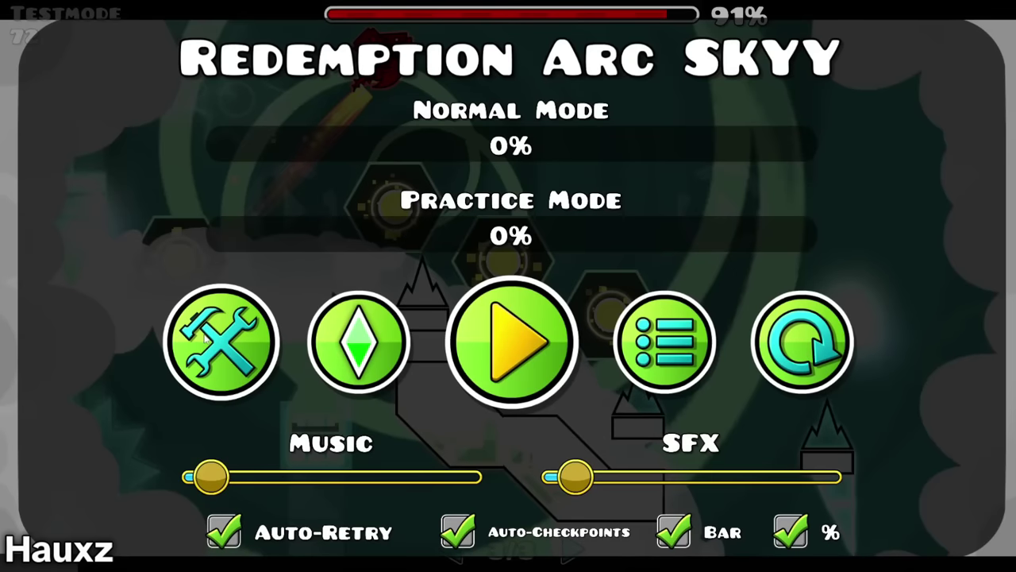
click(206, 337)
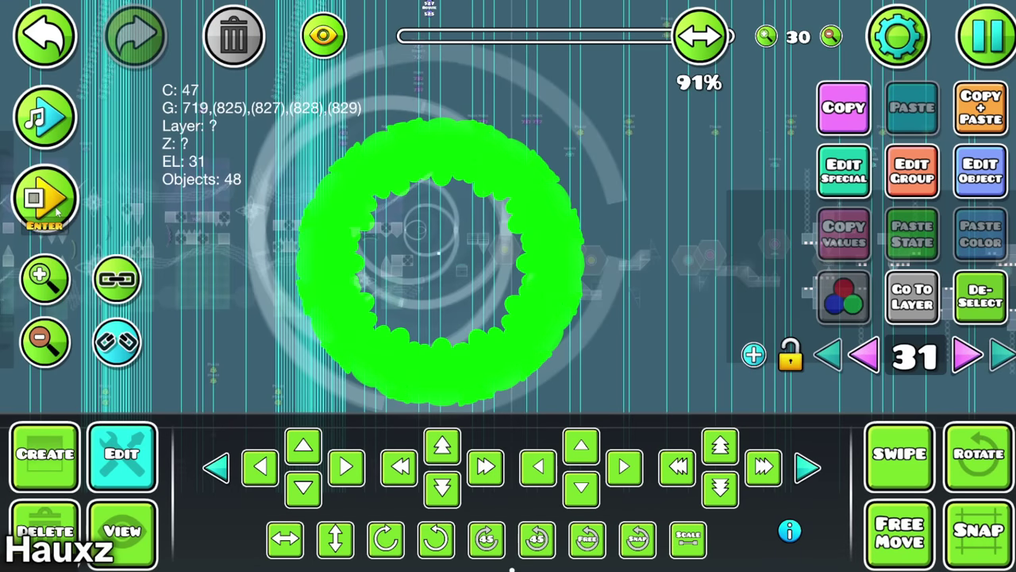
- Playtest the section, then open the group-826 object's Edit Group and clear the group ID entry
click(47, 202)
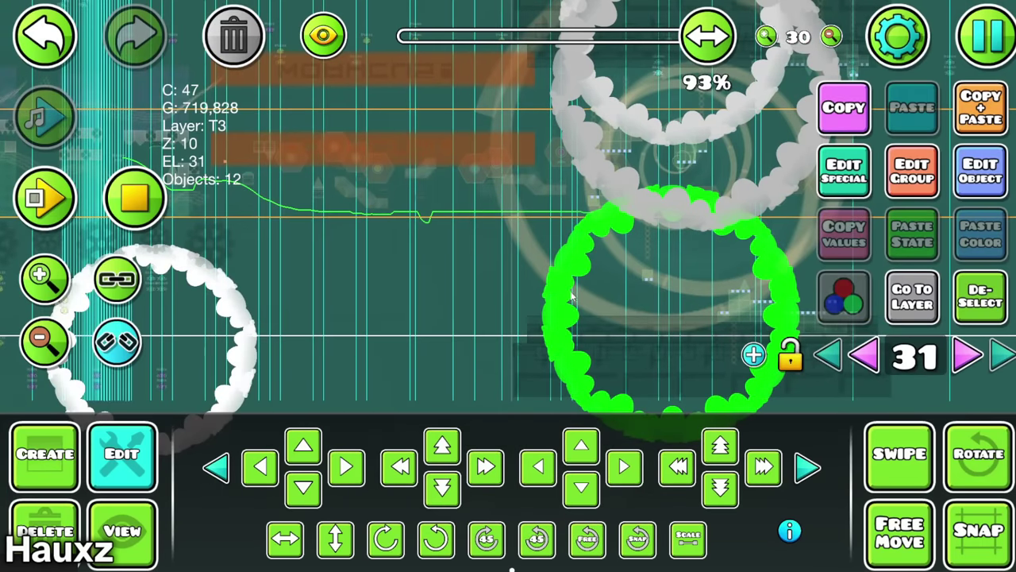
click(901, 159)
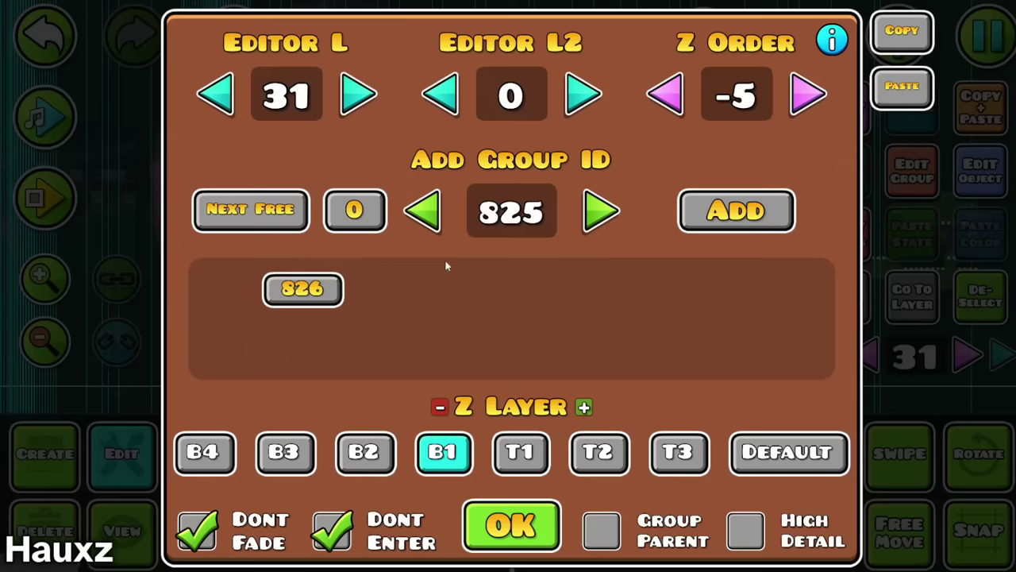
click(495, 210)
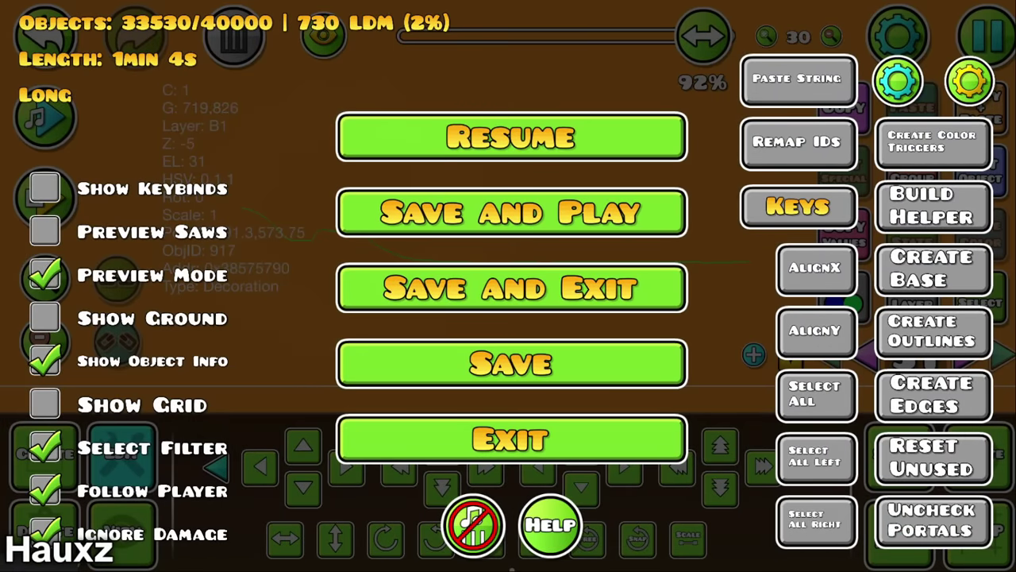
- Playtest through the swirl section, pausing near 98% and returning to the editor
key(Escape)
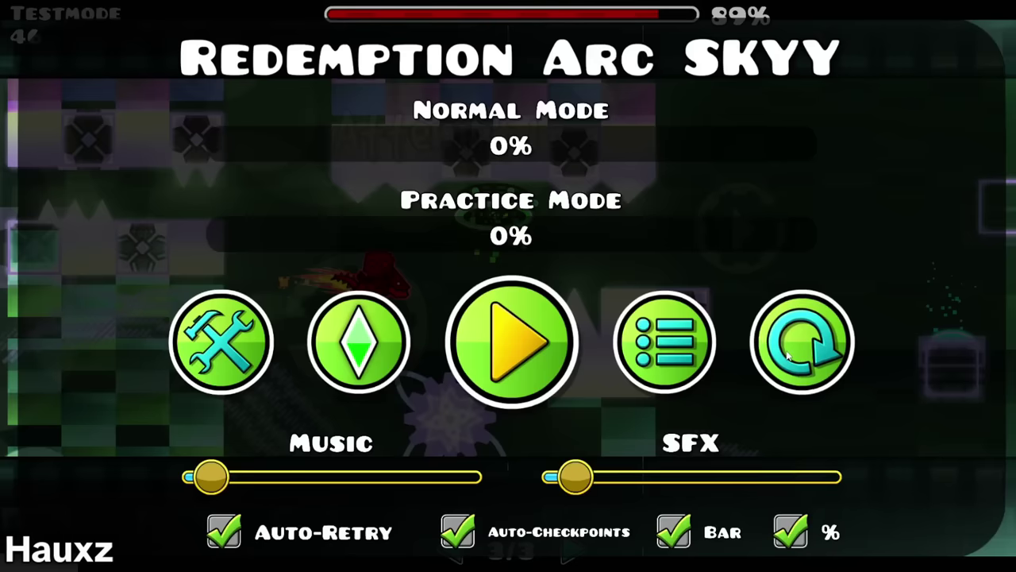
key(Escape)
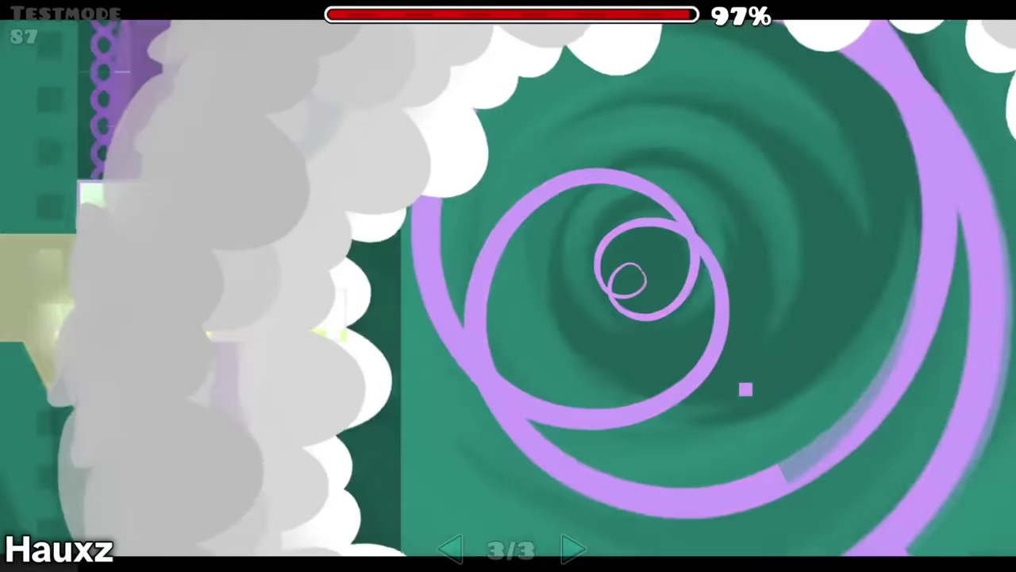
key(Escape)
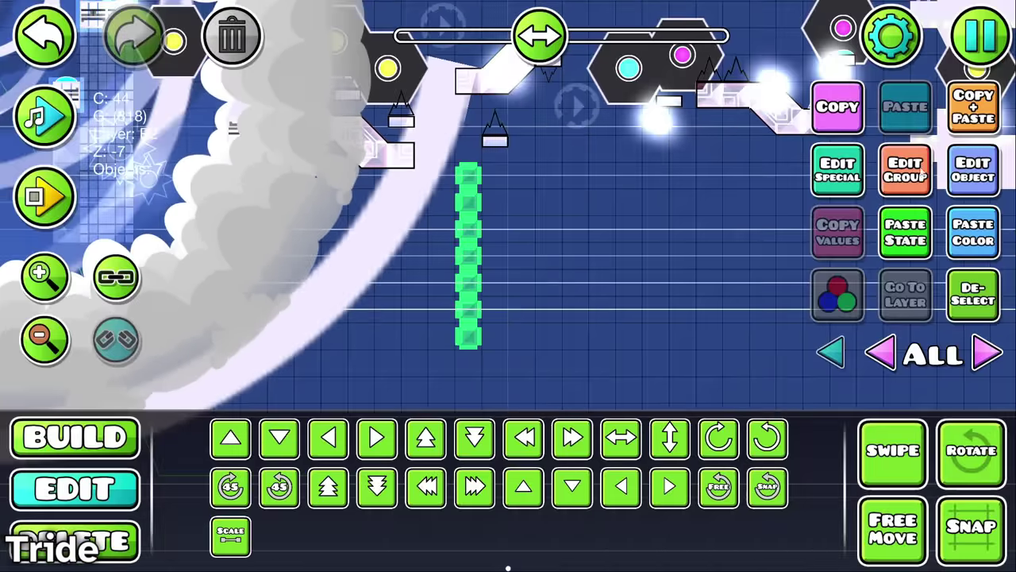
- Give the seven-block outline column detail colour channel 44 with glow
click(973, 170)
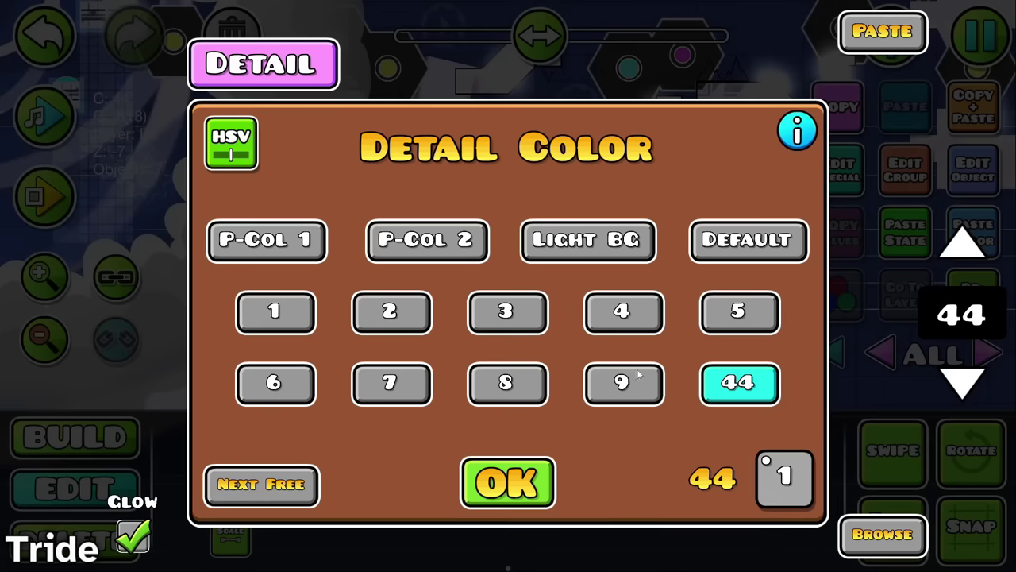
click(239, 143)
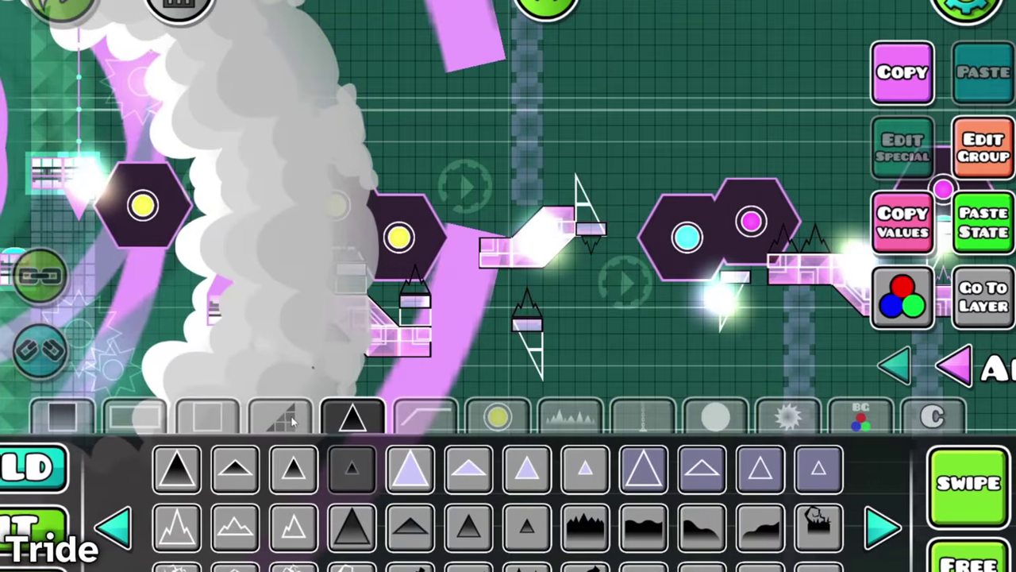
- Place a grey slope beside the pillar and confirm groups 1, 570, 738 and 817
scroll(705, 537, down, 1)
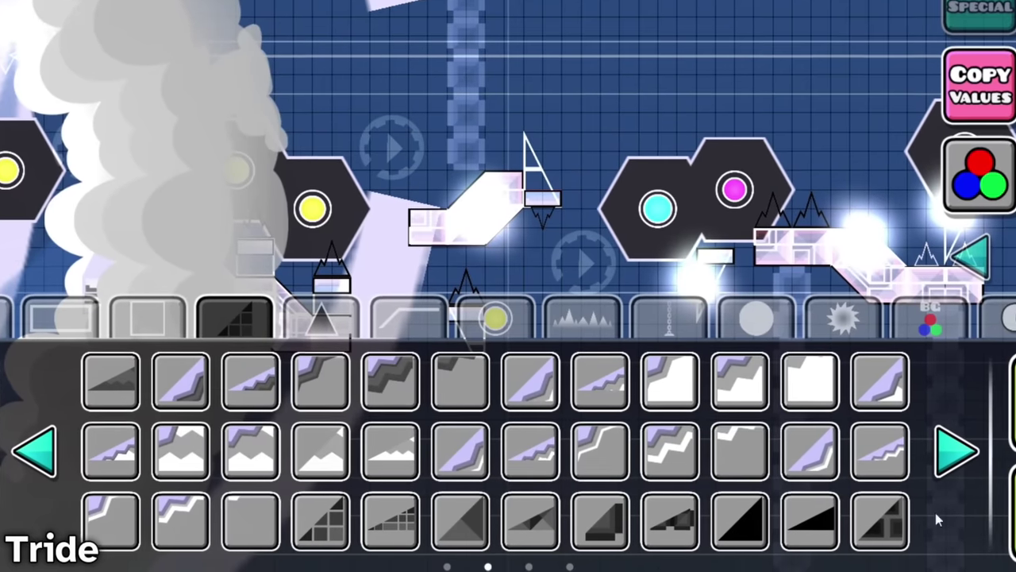
scroll(705, 537, down, 1)
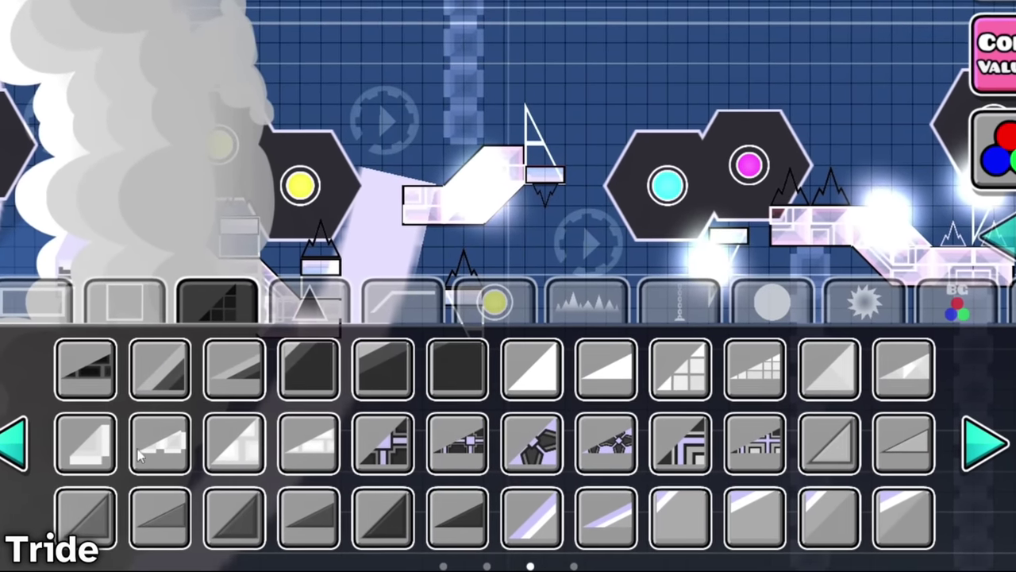
click(94, 445)
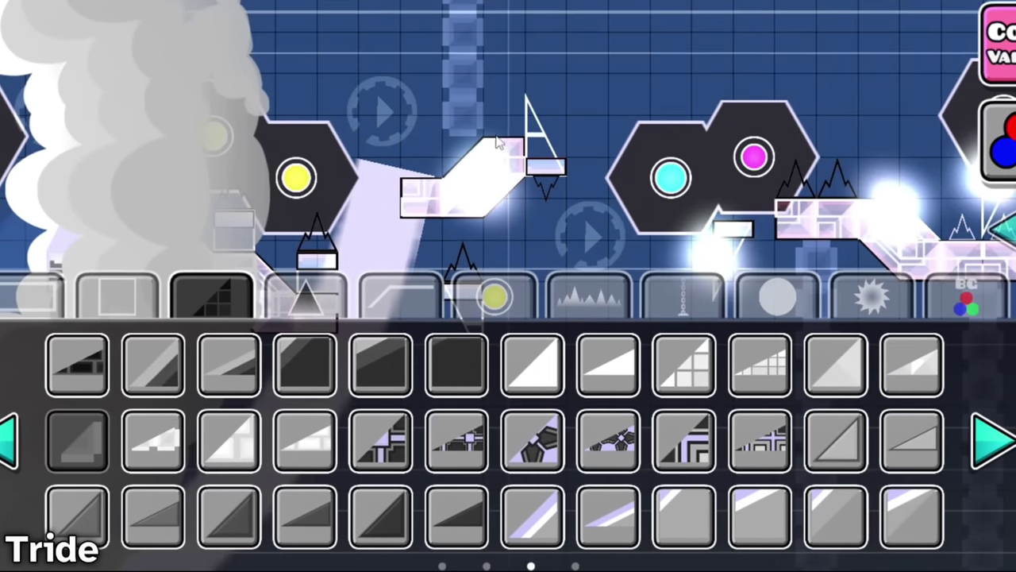
click(465, 151)
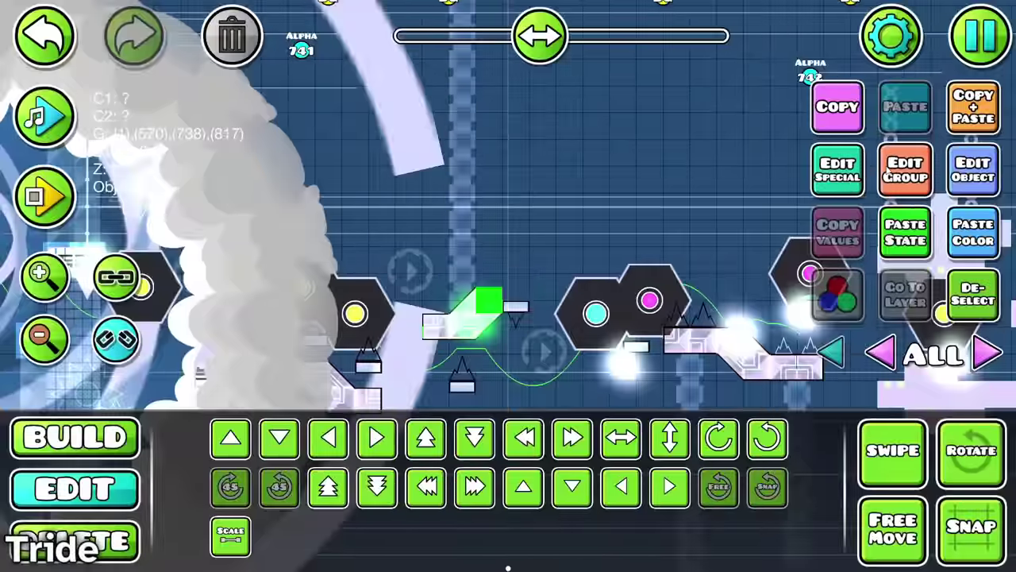
click(903, 163)
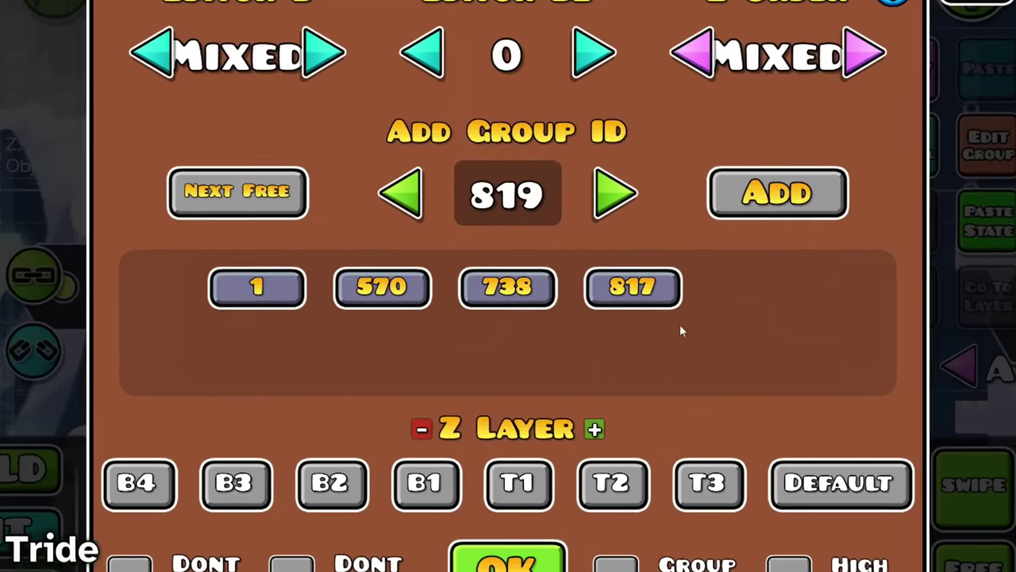
click(508, 556)
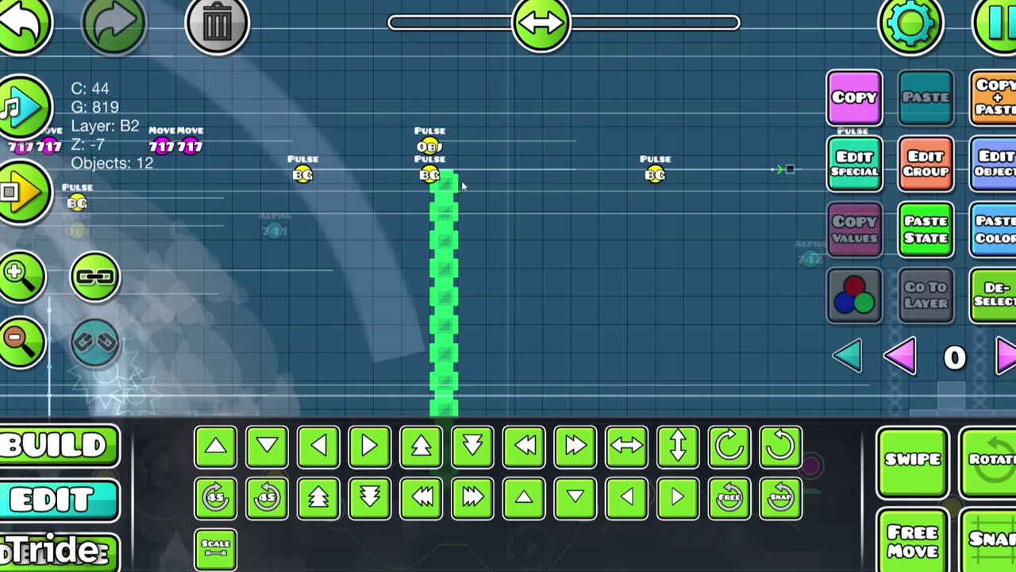
- Add group 738 to the object already in group 819
click(905, 164)
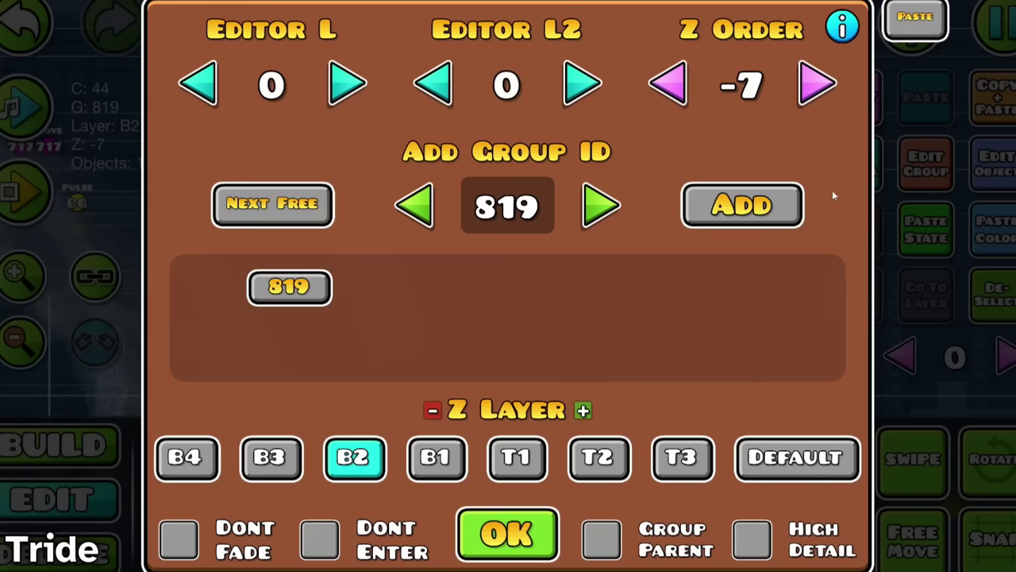
key(BackSpace)
key(BackSpace)
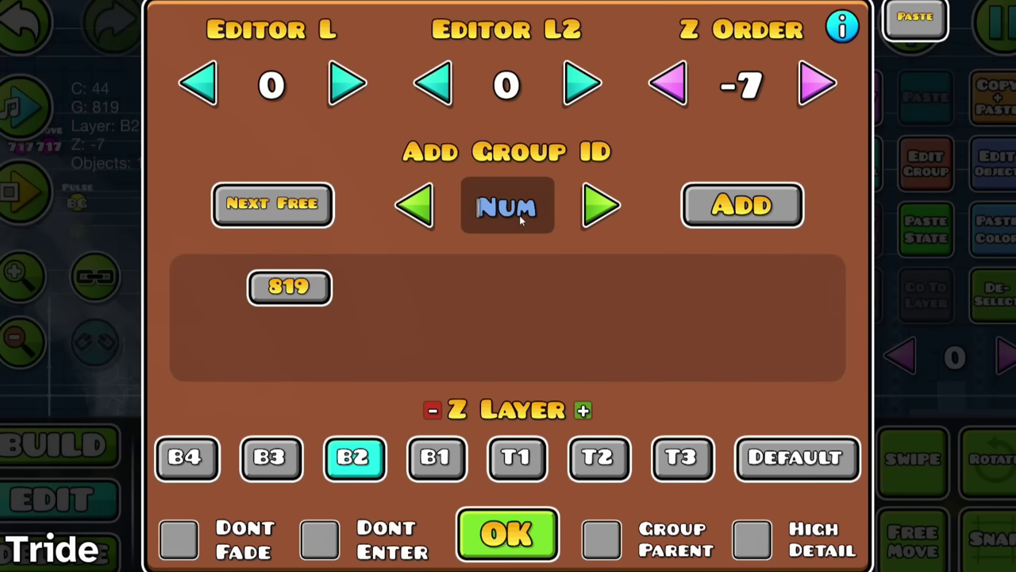
text(738)
click(742, 205)
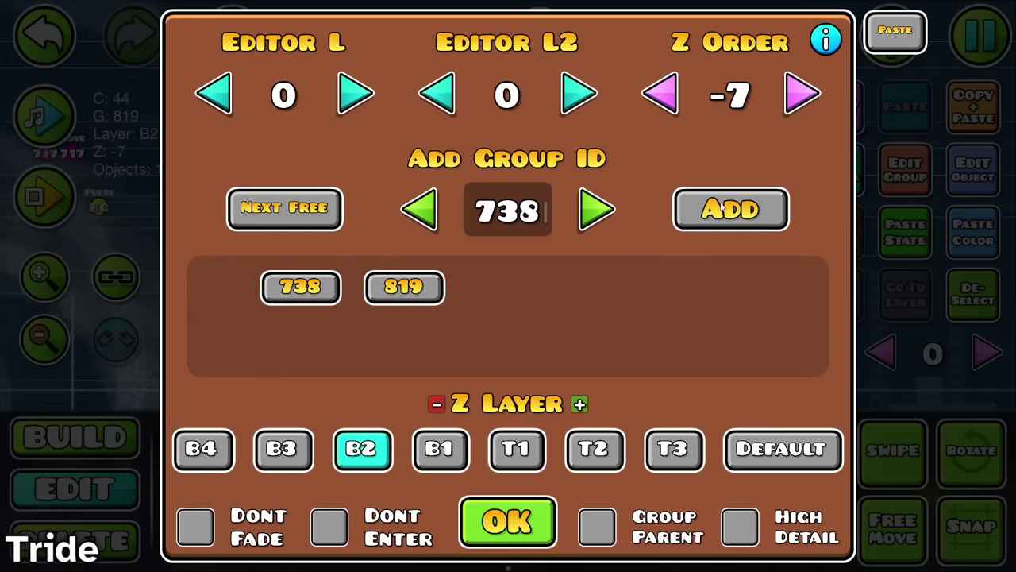
key(Escape)
- Briefly playtest the section, then inspect the group settings of two more objects
click(50, 204)
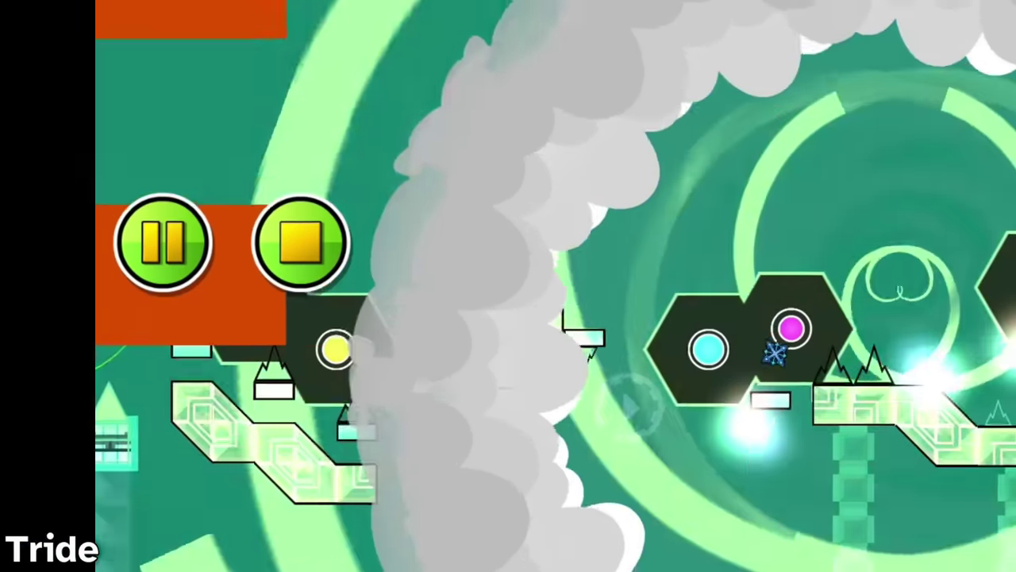
click(301, 242)
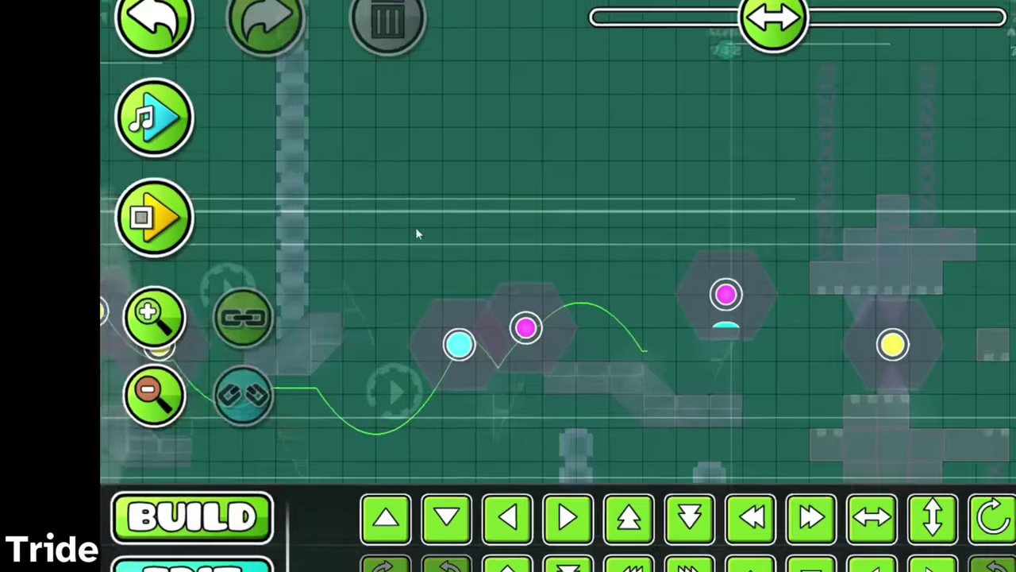
click(449, 262)
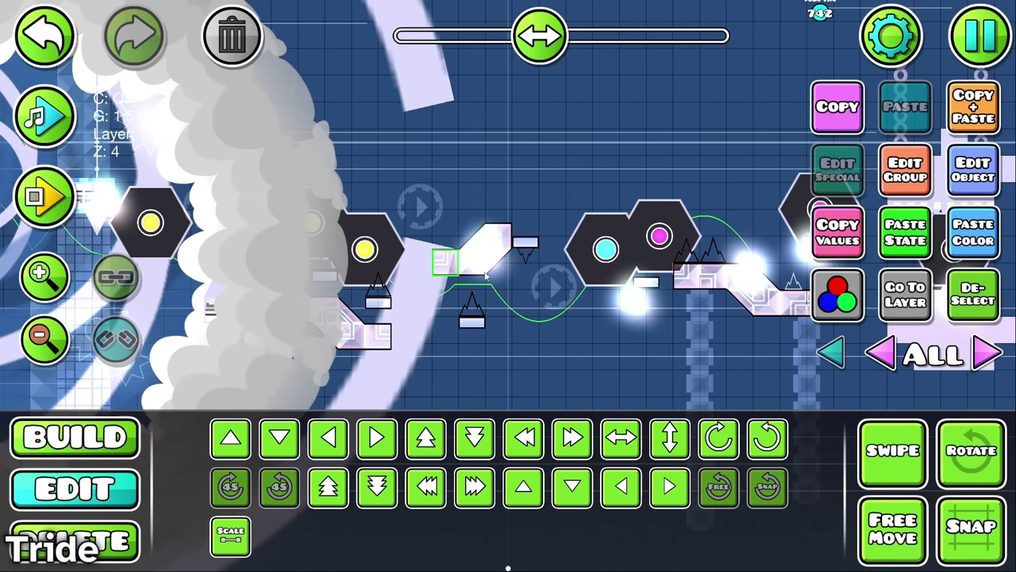
click(905, 171)
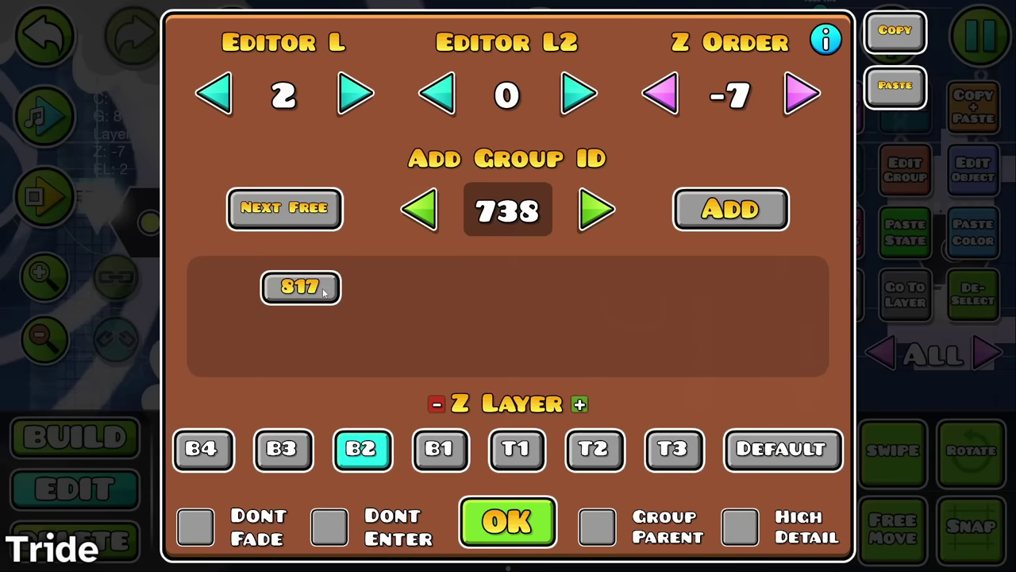
key(Escape)
click(475, 157)
click(897, 177)
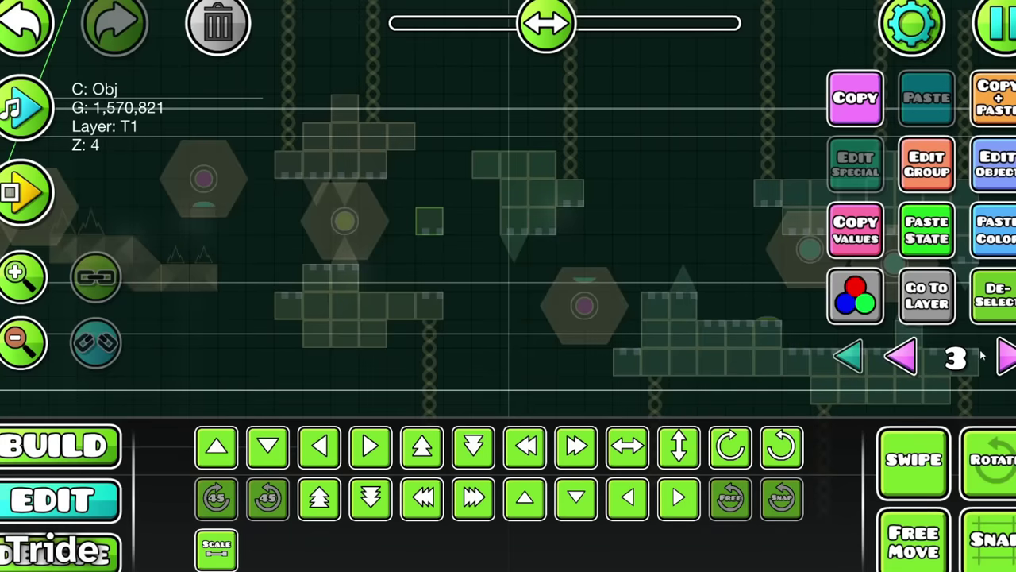
click(928, 315)
- Step up through the editor layers with the pink arrows
click(930, 315)
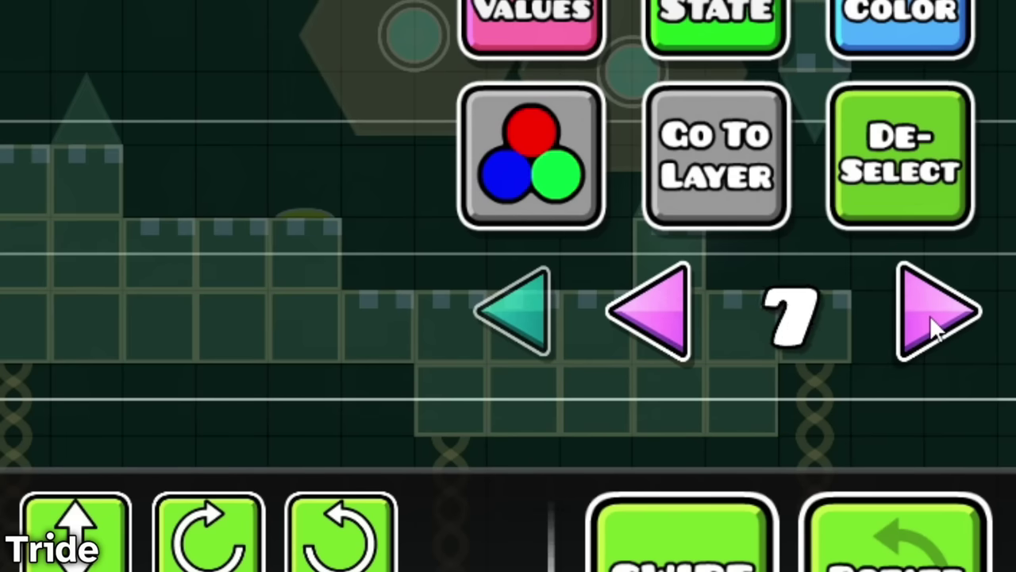
click(927, 315)
click(925, 315)
click(924, 315)
click(990, 351)
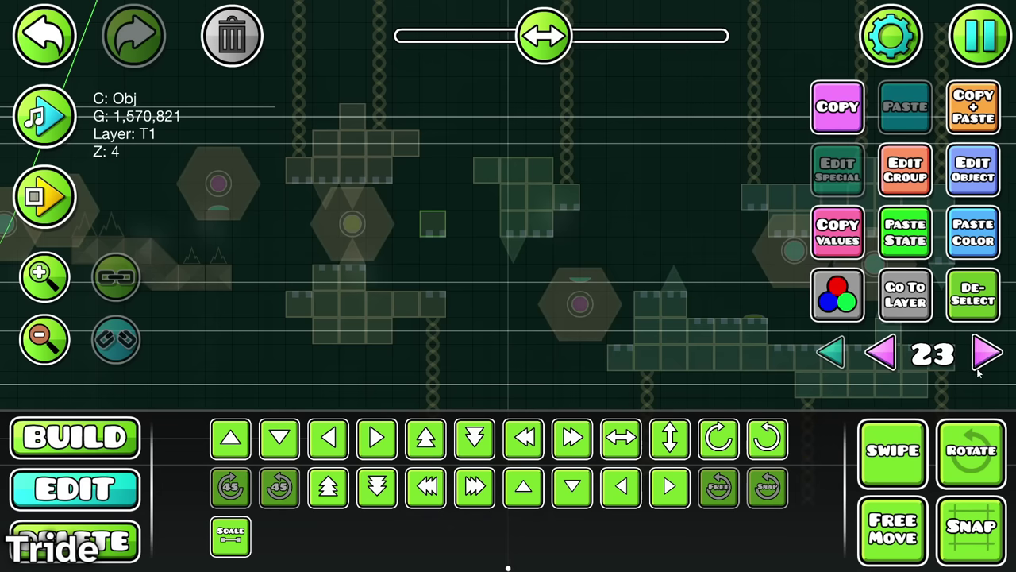
click(989, 352)
click(989, 352)
- Inspect the small green blocks on neighbouring editor layers
click(418, 208)
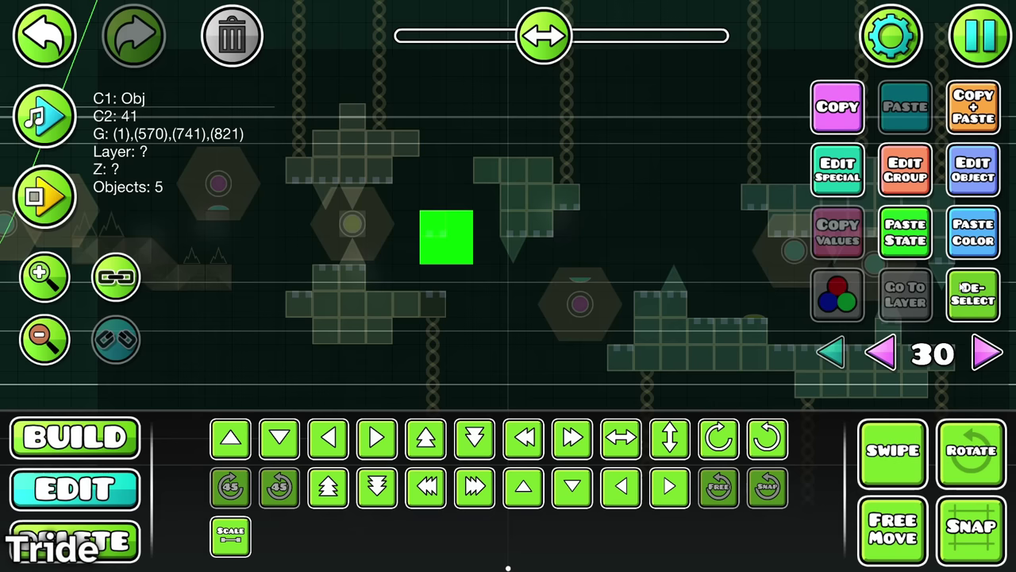
click(403, 224)
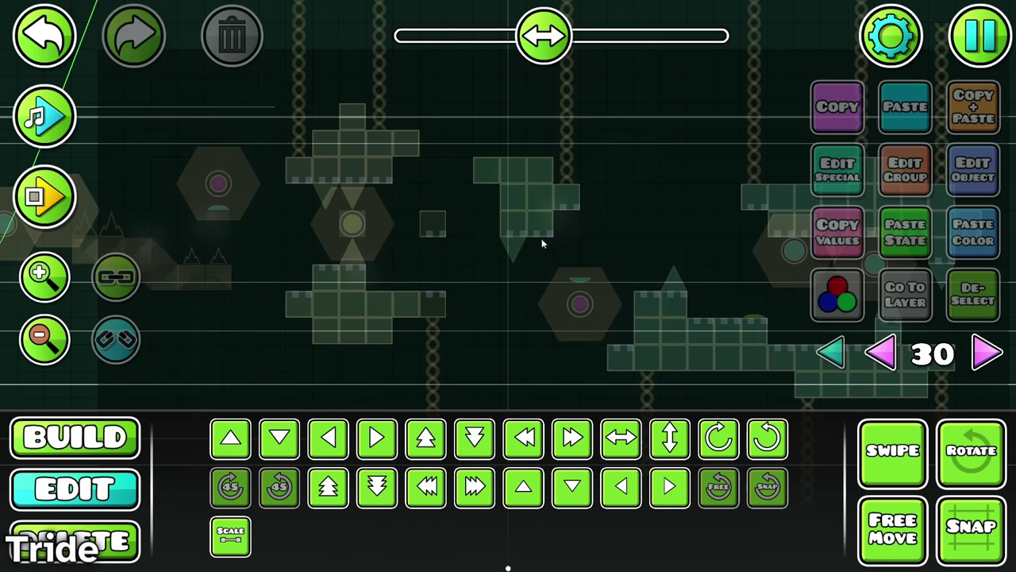
click(832, 355)
click(433, 225)
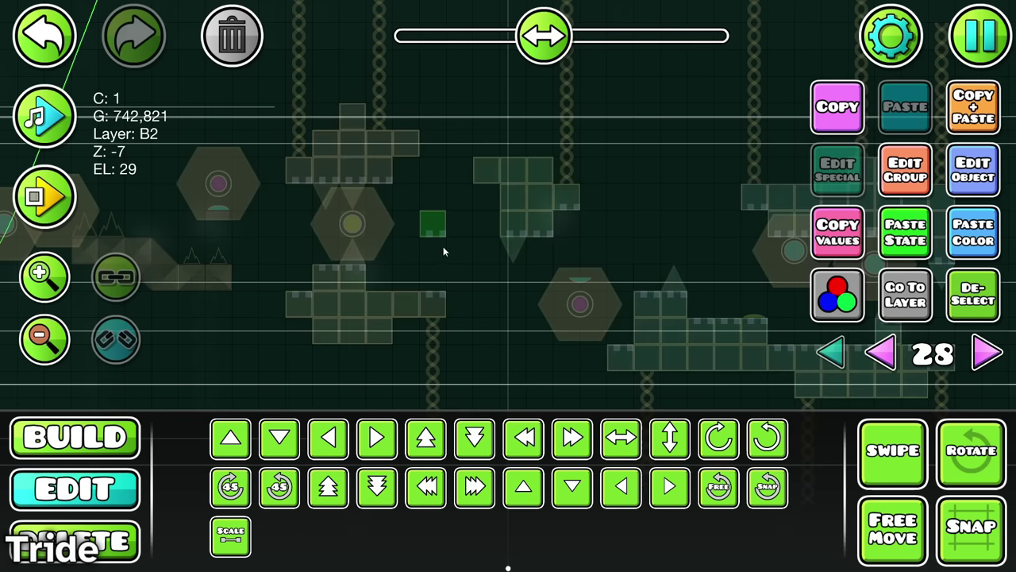
click(986, 354)
click(986, 353)
click(986, 353)
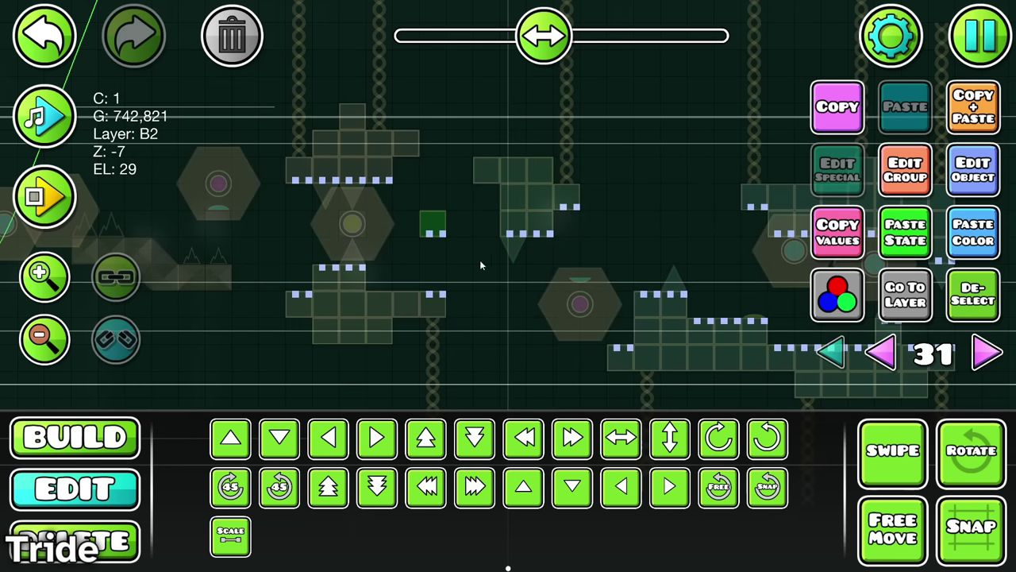
- Return to all layers, then open a selected object's settings and adjust its Z layer
click(832, 355)
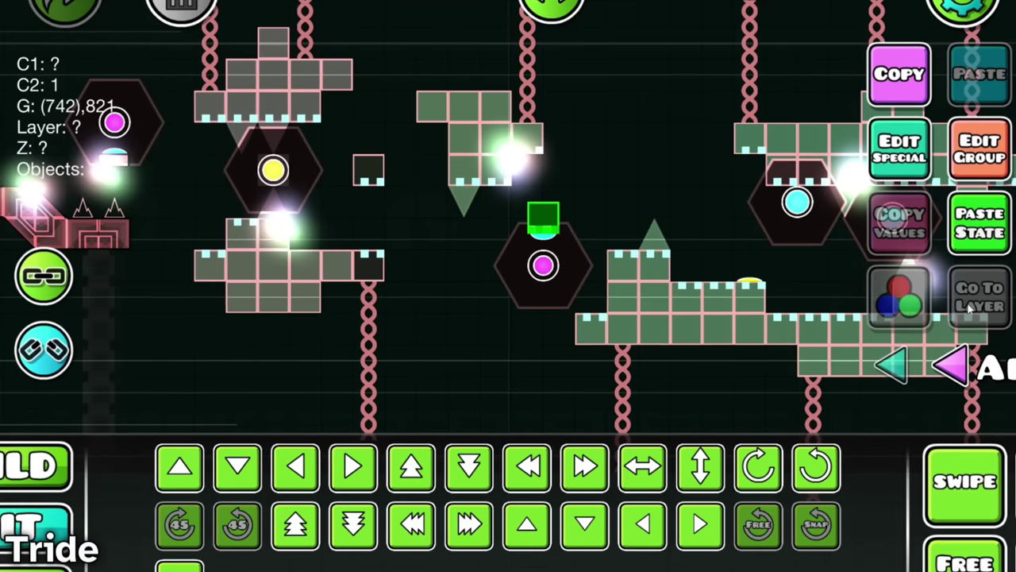
click(968, 310)
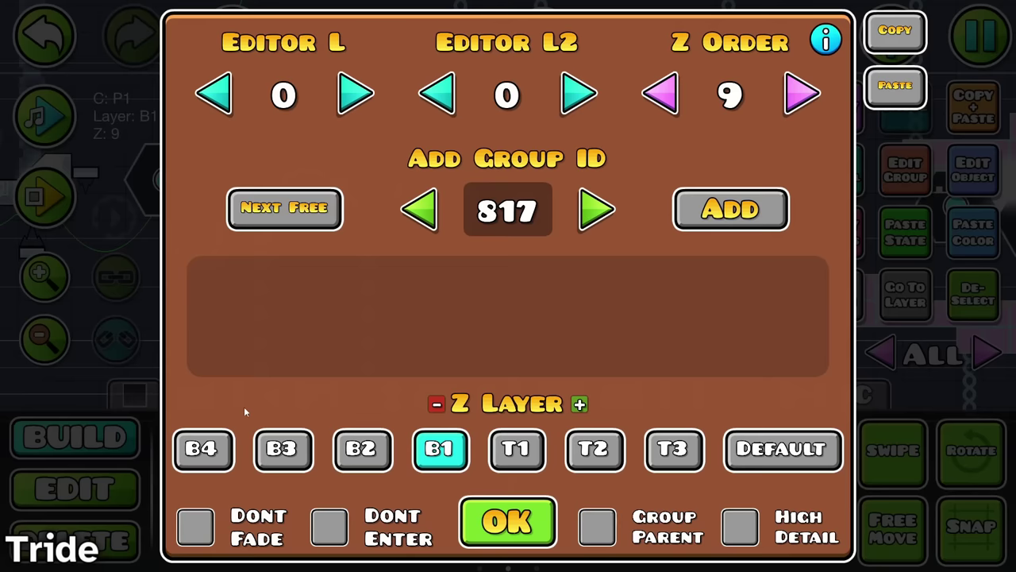
click(281, 447)
click(508, 519)
- Set the object's detail colour to channel 44
drag(622, 277, 501, 269)
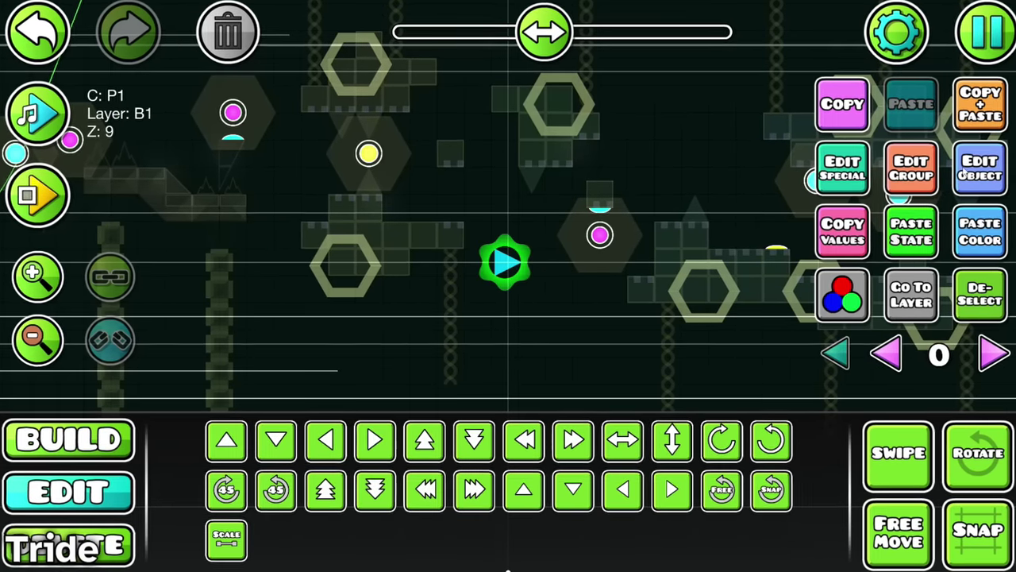
click(978, 168)
click(742, 384)
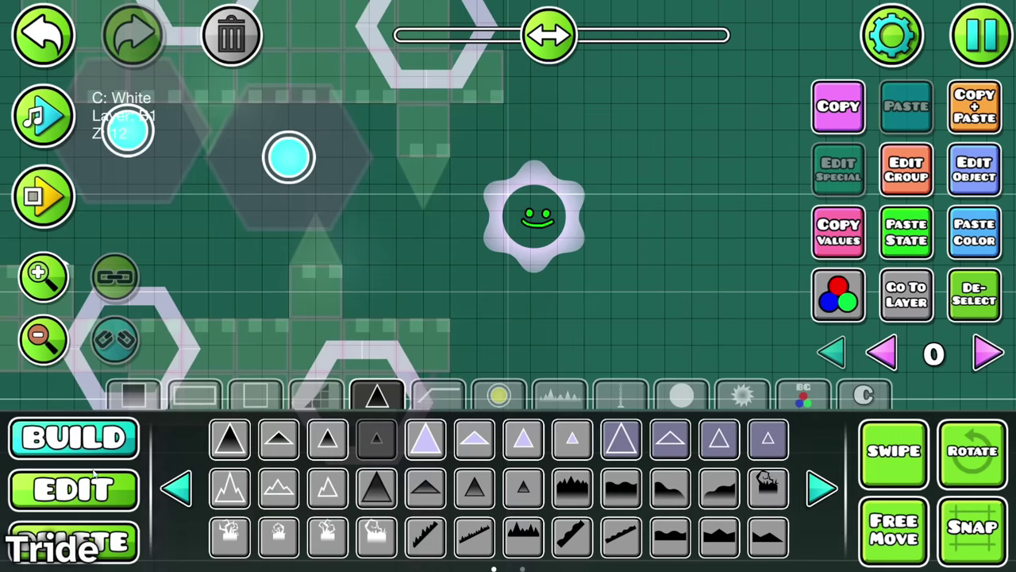
click(68, 488)
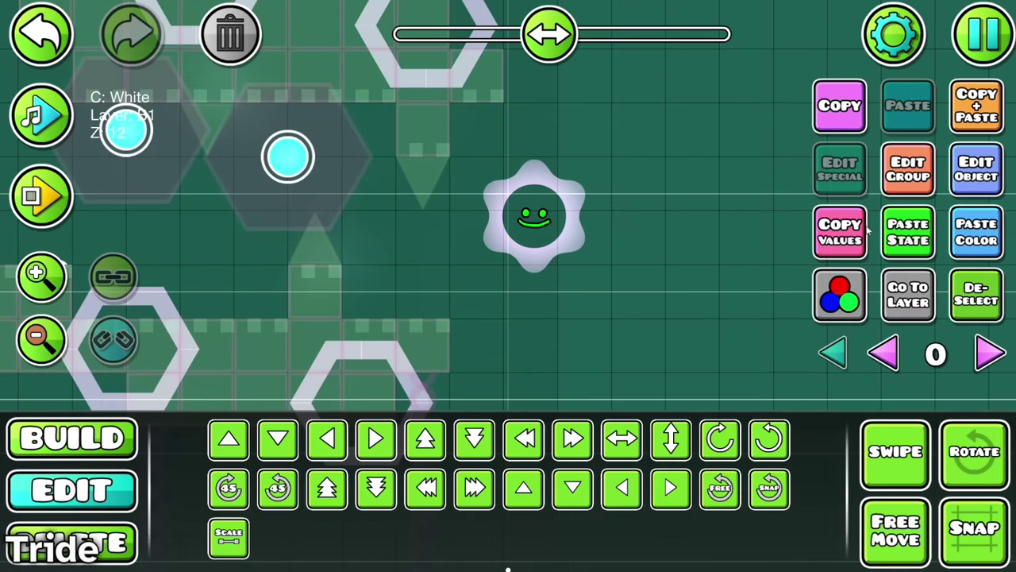
click(975, 168)
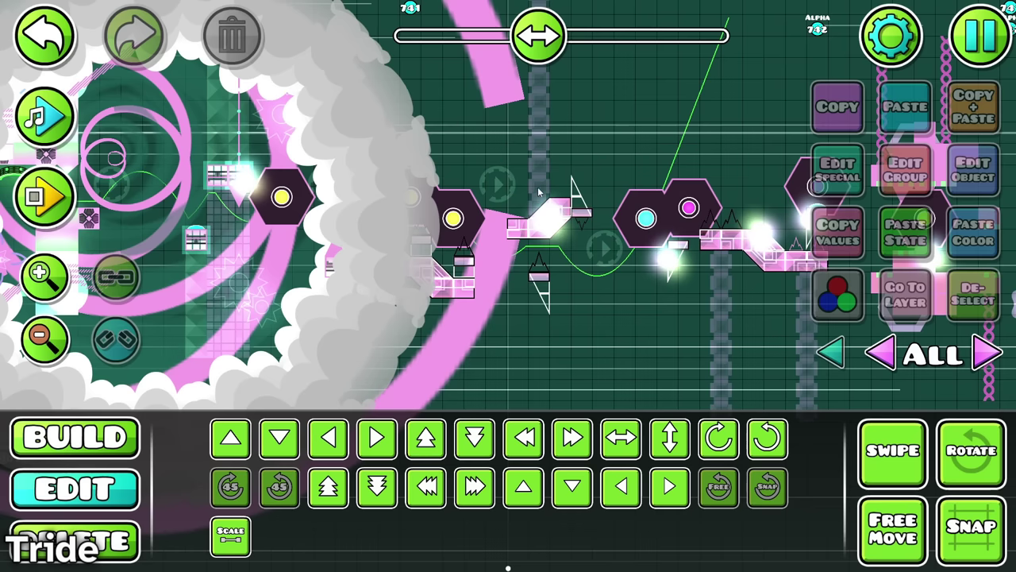
- Swipe-select the 12-block green column and open its group settings for group 817
click(540, 184)
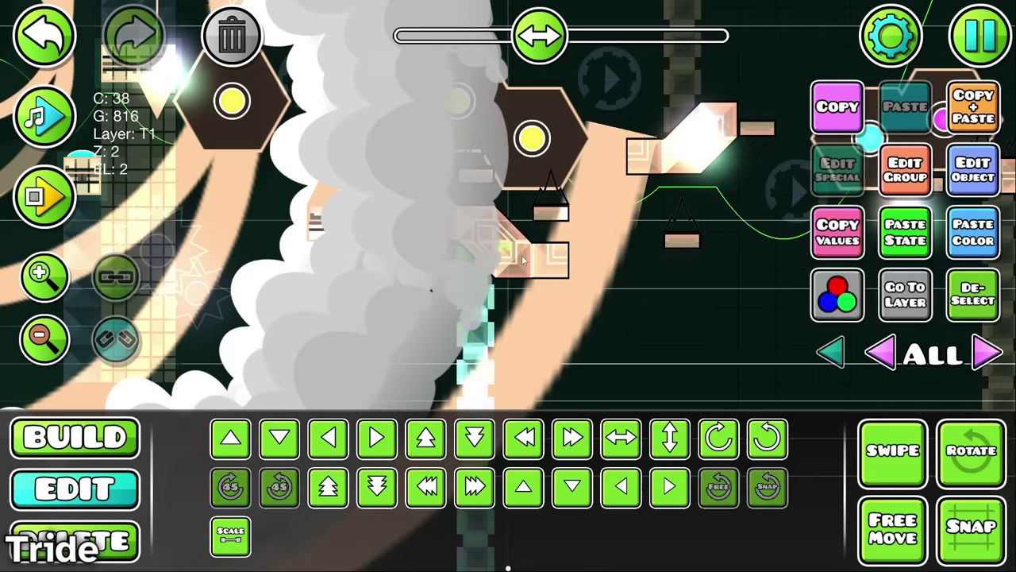
click(526, 260)
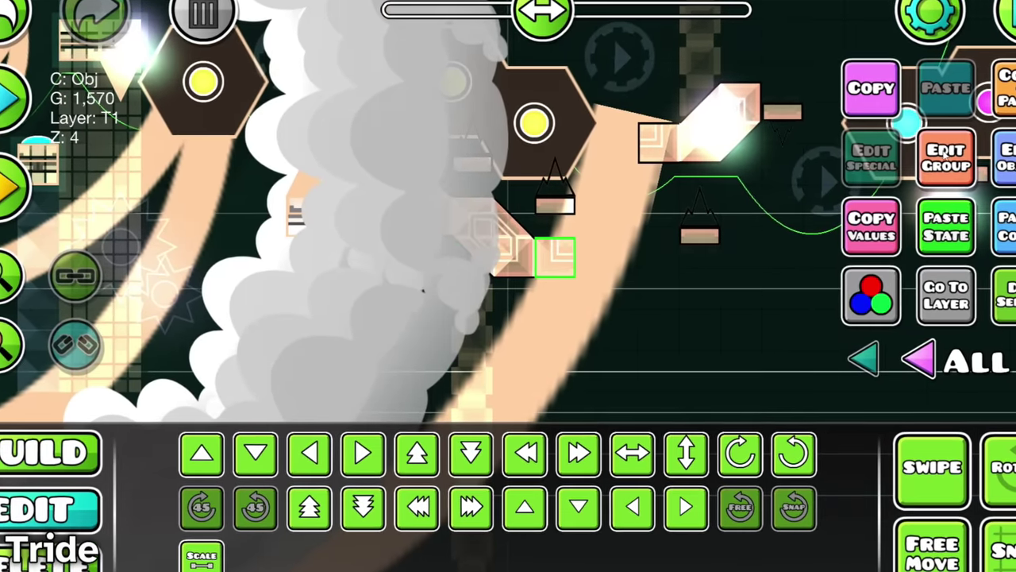
click(973, 170)
click(949, 157)
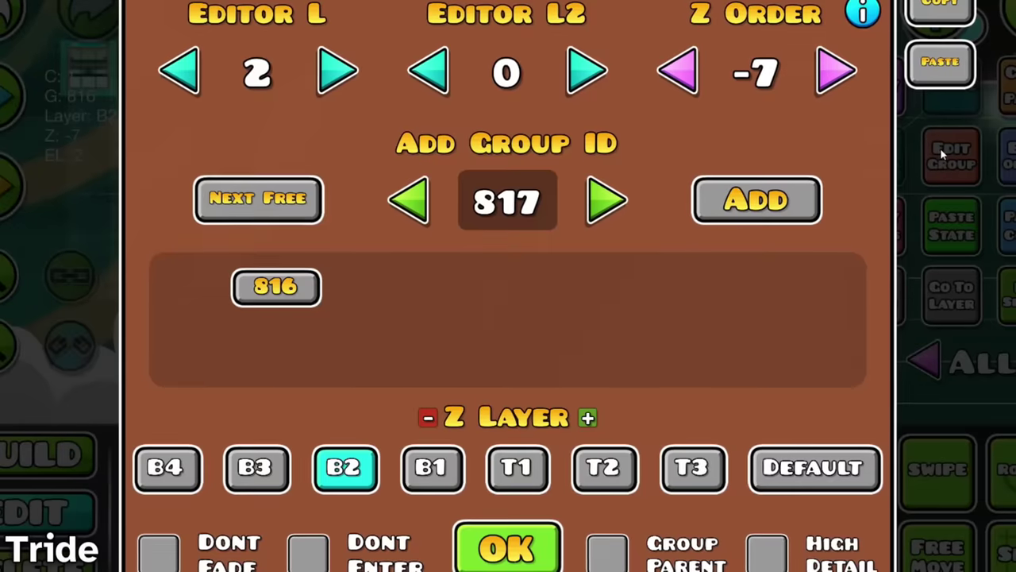
click(508, 547)
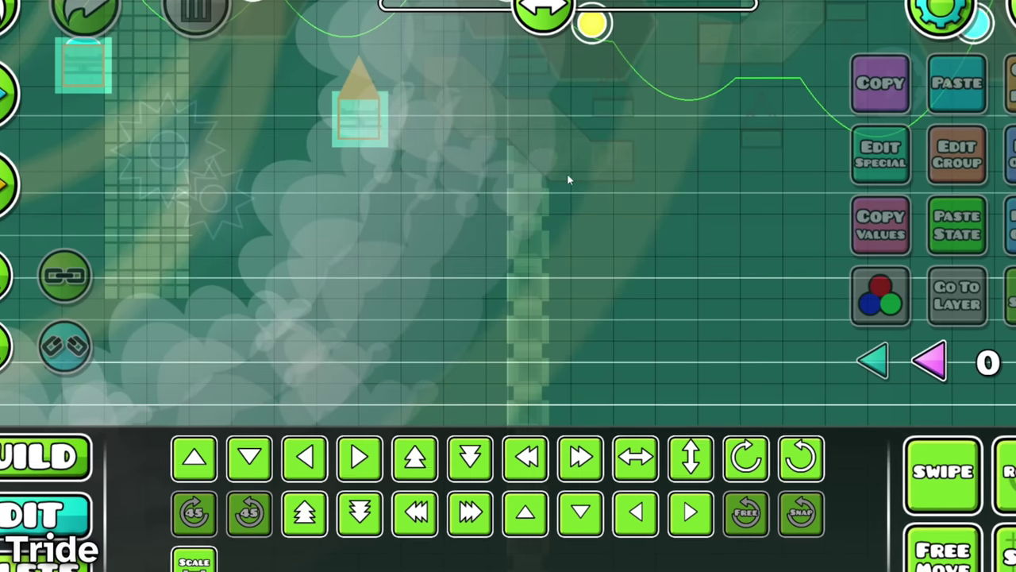
click(528, 176)
drag(525, 203, 528, 413)
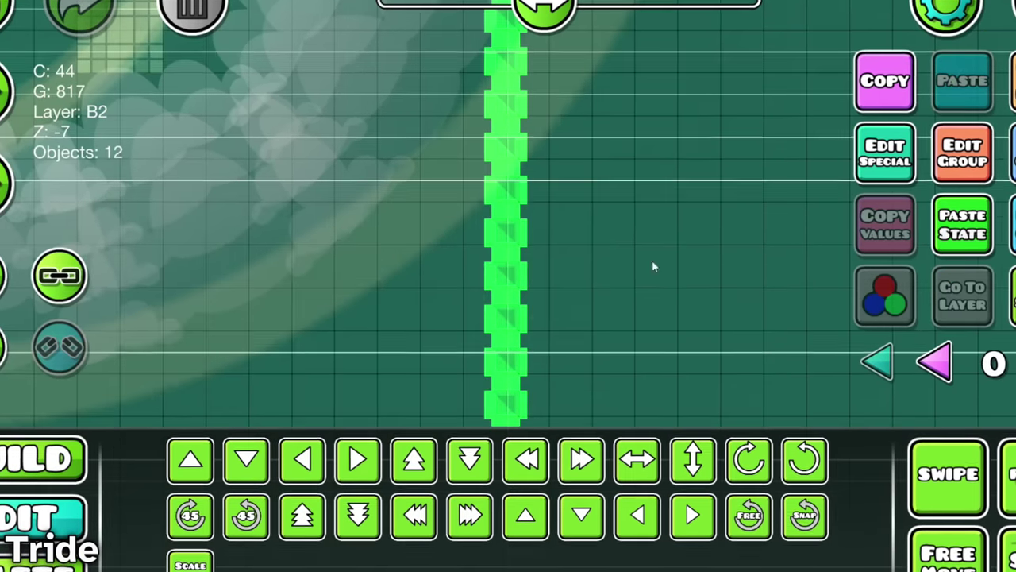
click(957, 155)
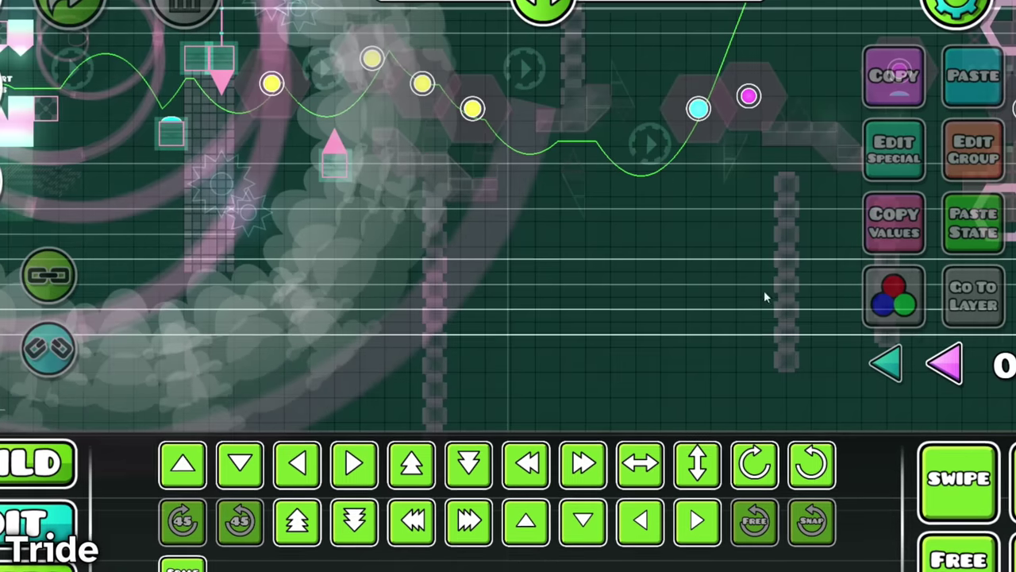
- Bring up the editor pause menu to move on to the black brick slope section
key(Escape)
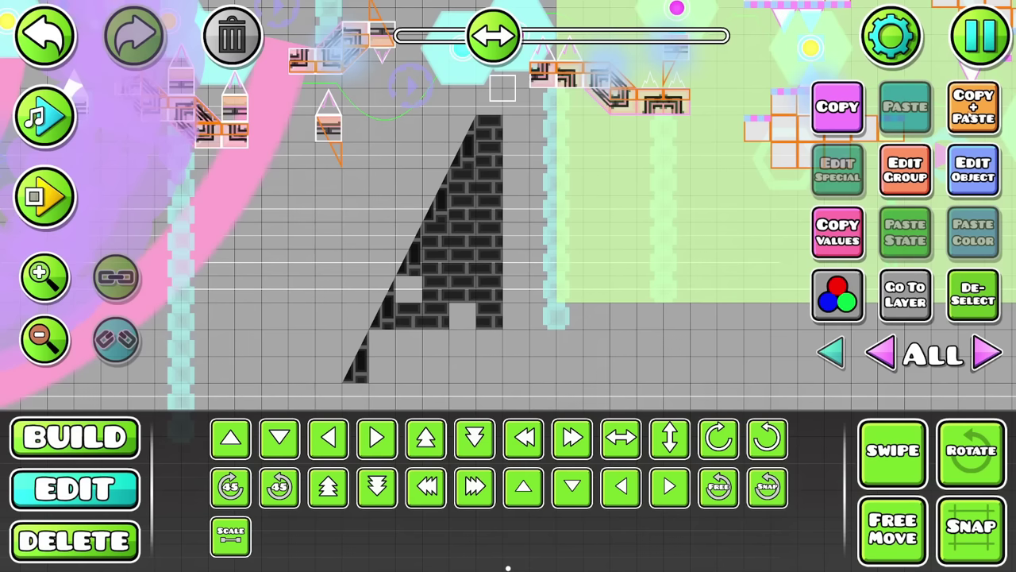
- Select the objects around the brick slope and scale the small block to 1.59
click(973, 294)
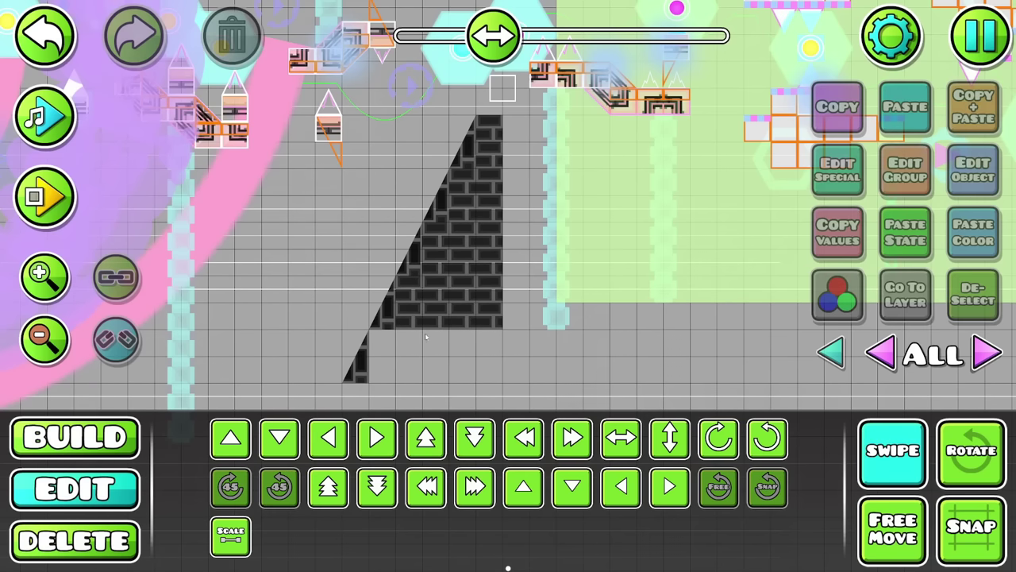
drag(494, 301, 495, 302)
drag(408, 299, 437, 320)
click(402, 377)
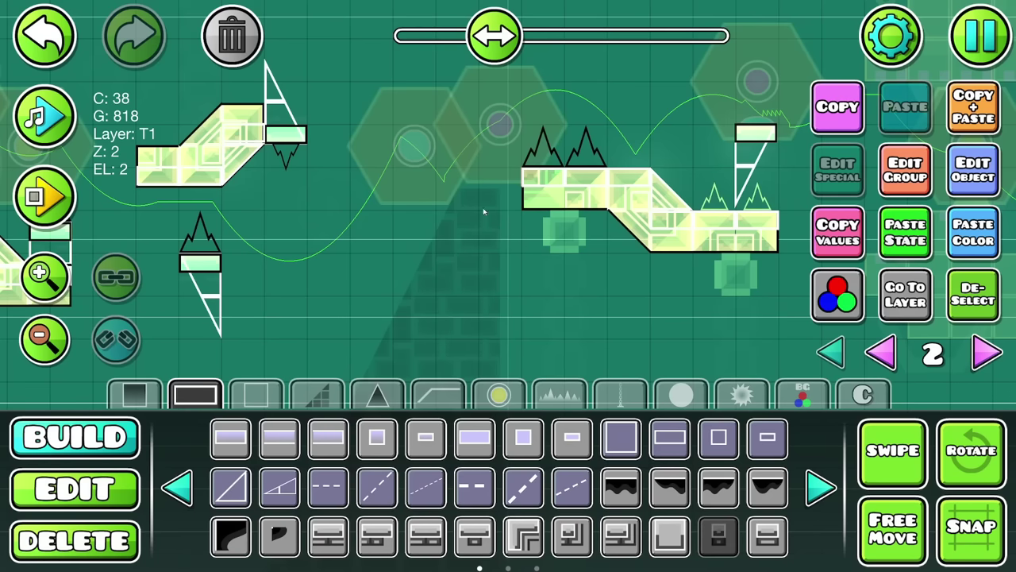
click(620, 394)
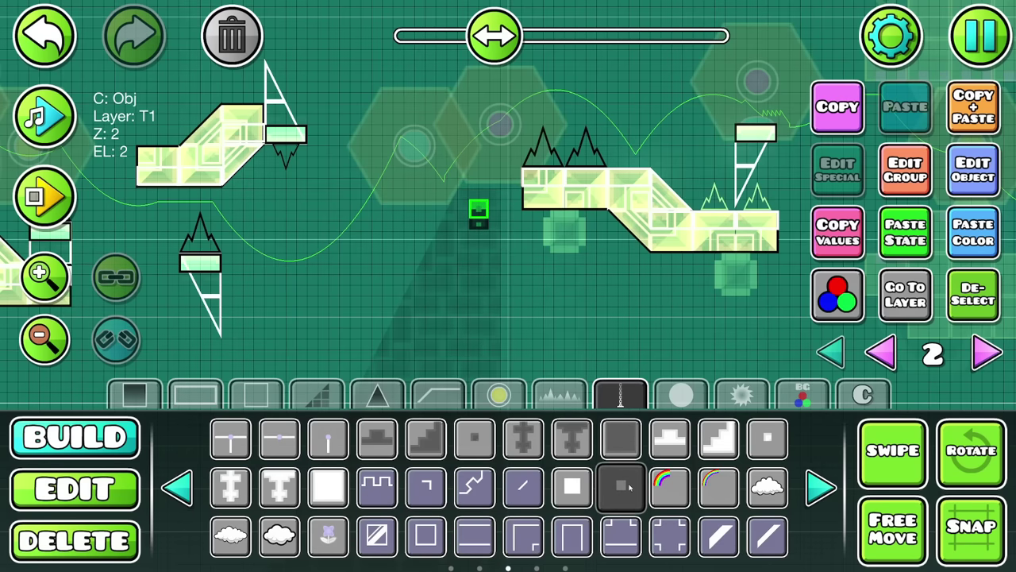
click(627, 487)
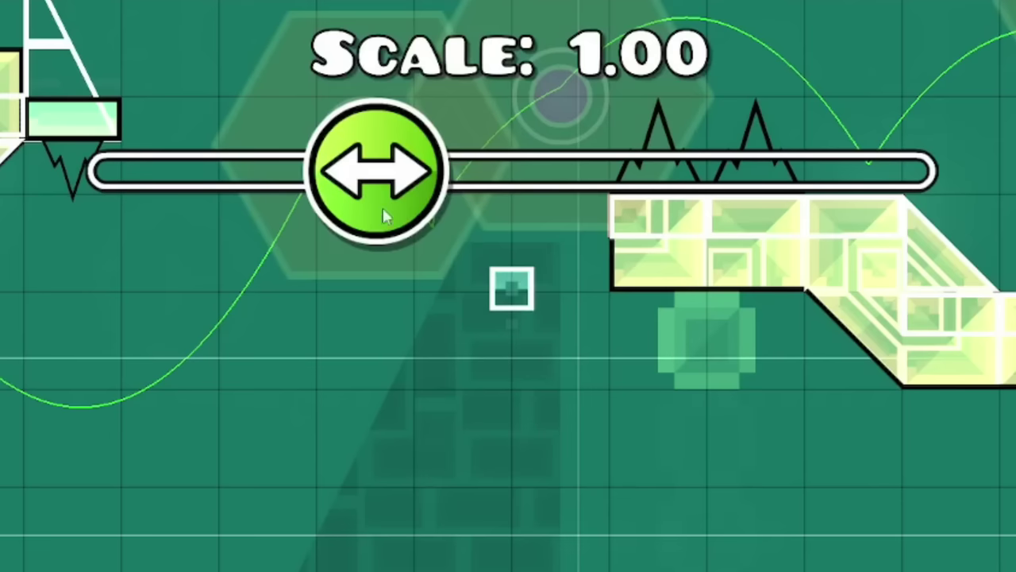
mouse_move(384, 211)
mouse_down()
mouse_move(627, 171)
mouse_move(723, 184)
mouse_up()
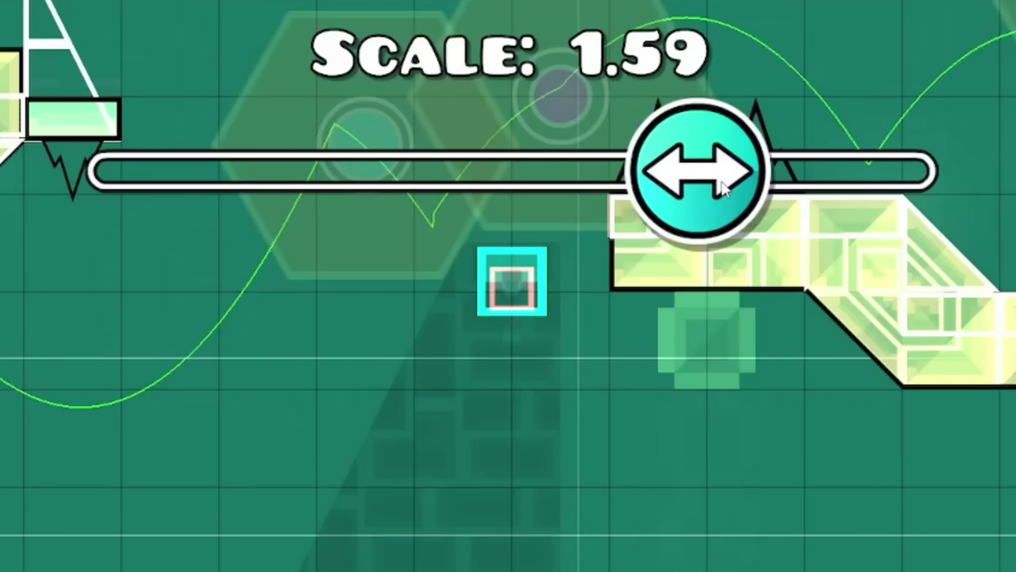
- Place a small square decoration block atop the striped pillar
click(75, 488)
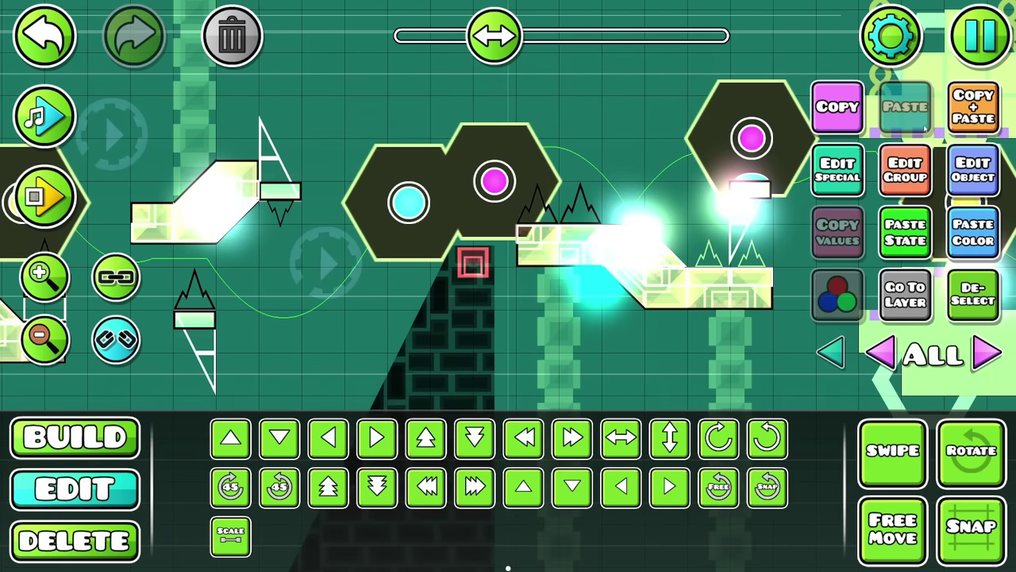
click(75, 436)
click(561, 393)
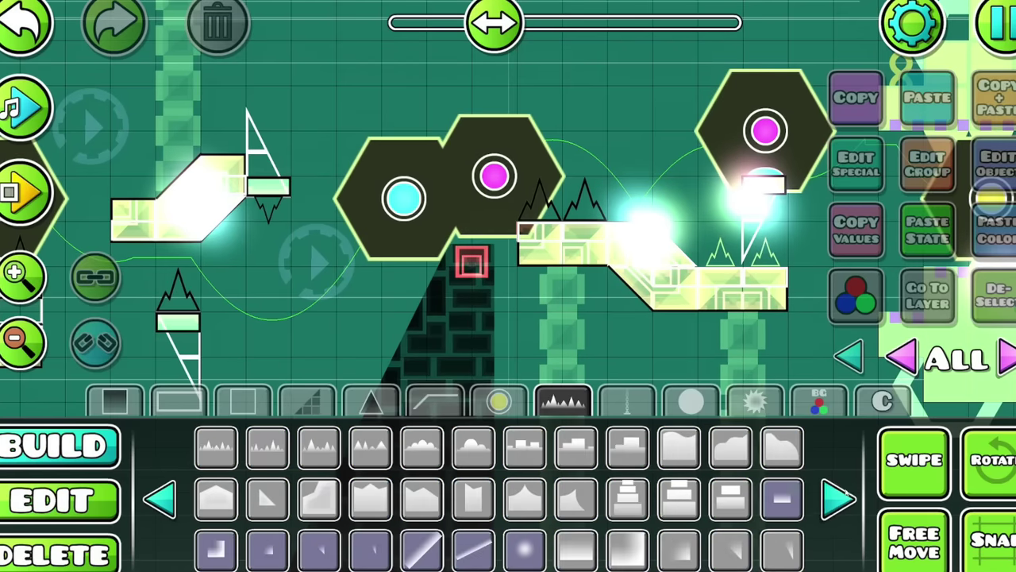
click(178, 401)
click(626, 401)
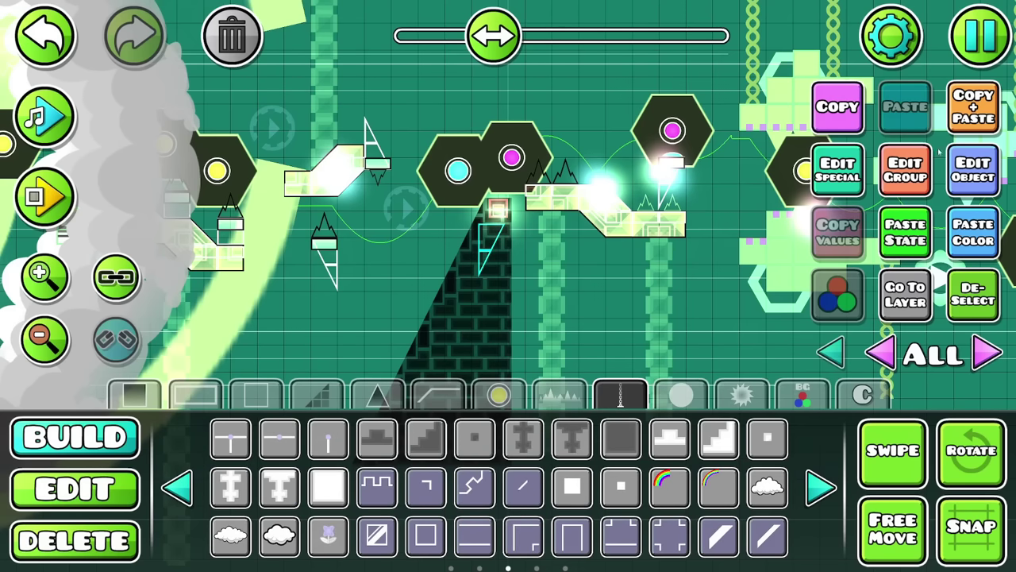
click(617, 485)
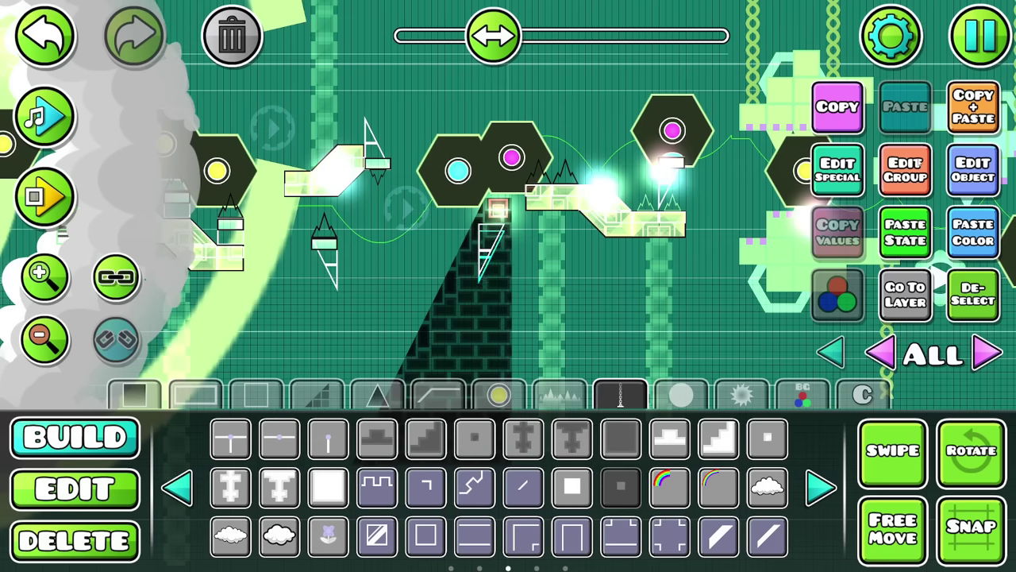
- Assign the square the next free group ID, 831
key(2)
scroll(480, 207, up, 2)
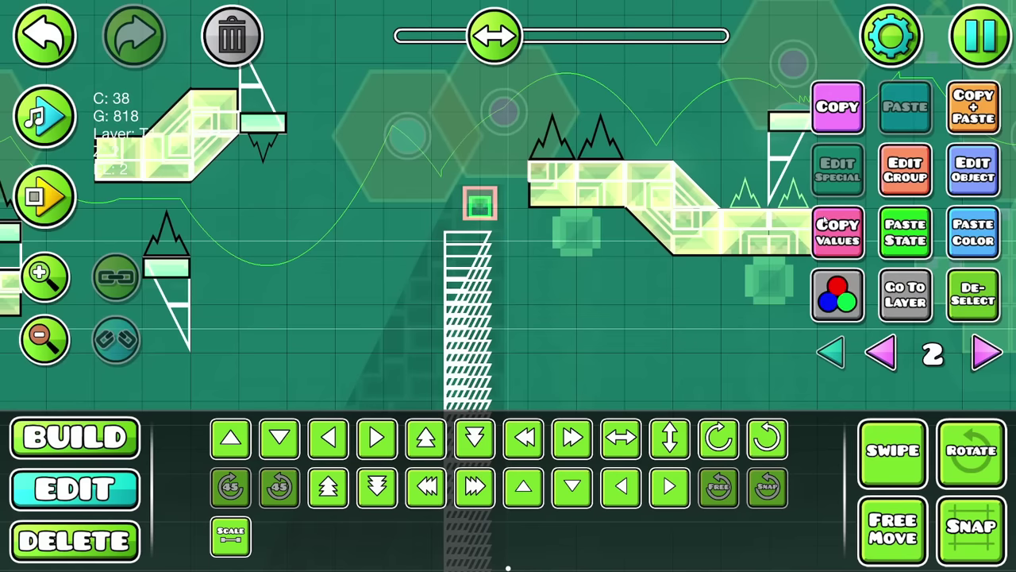
click(905, 168)
click(285, 208)
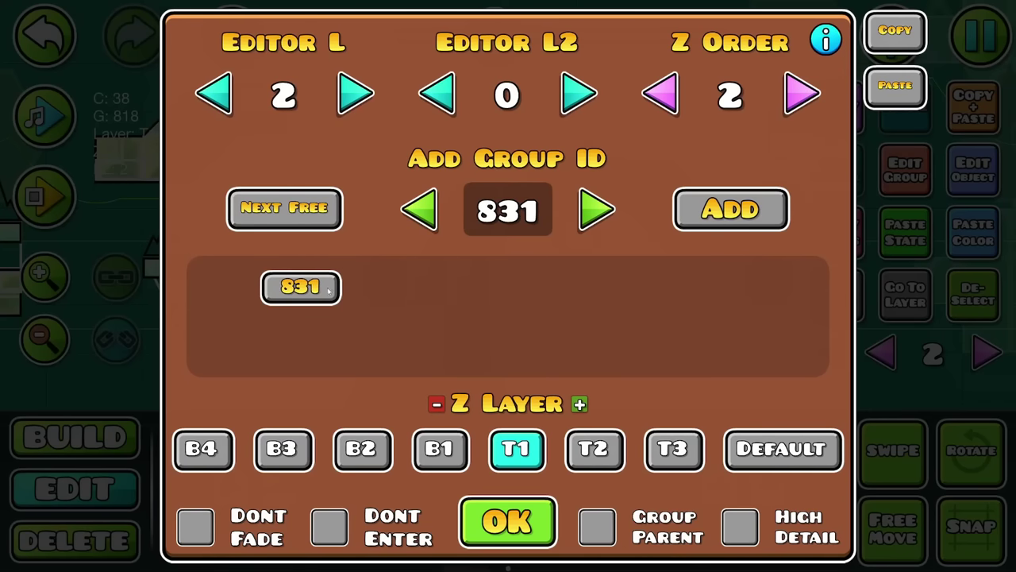
- Confirm group 831 on the square and end a quick playtest
click(508, 522)
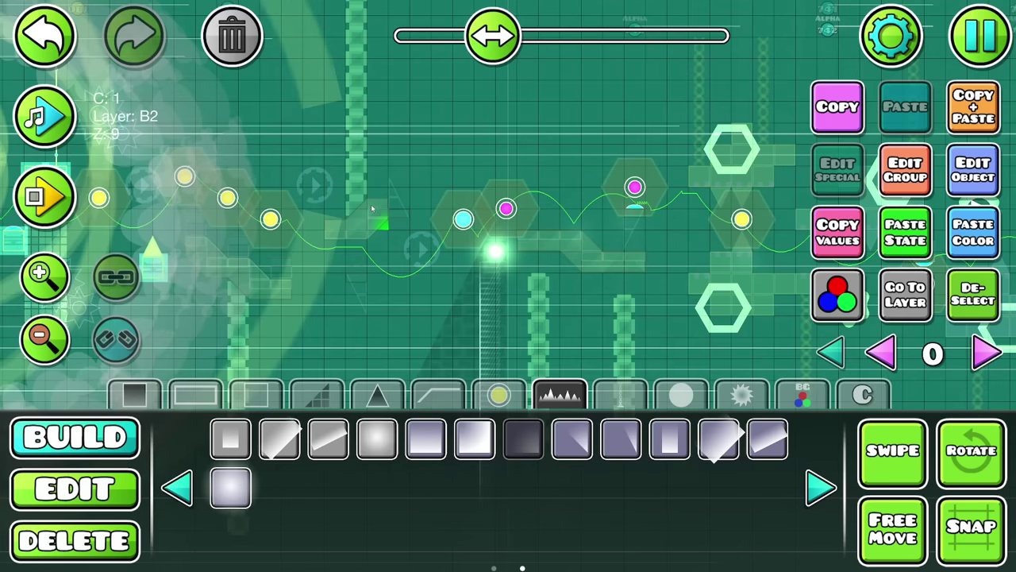
click(106, 483)
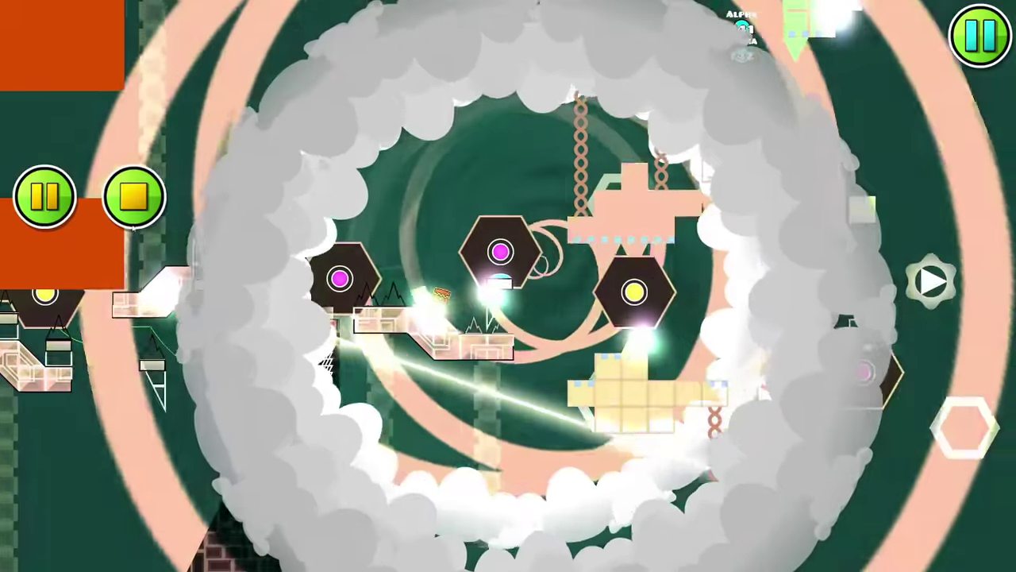
click(133, 222)
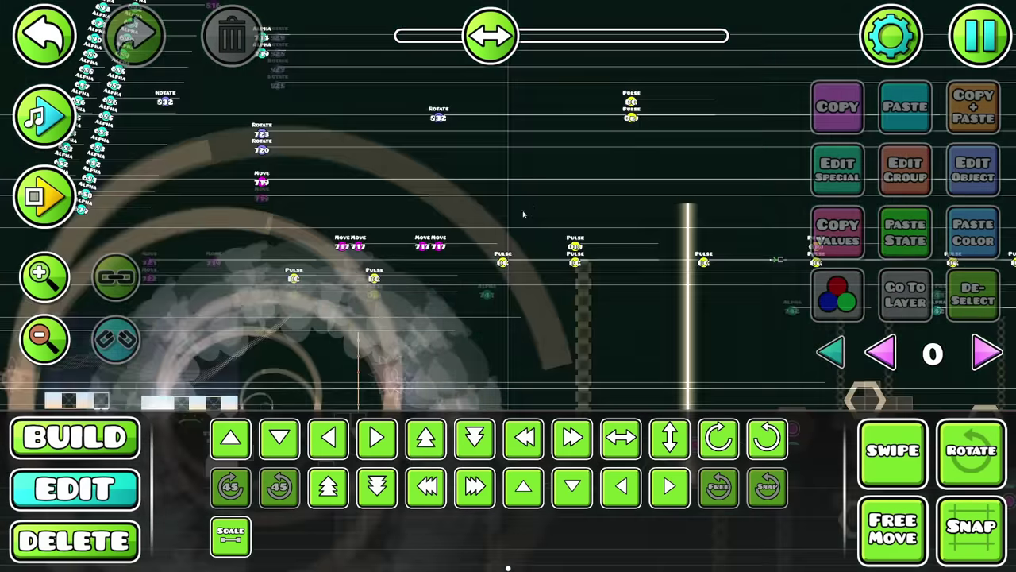
- Set the rotate trigger to 300° over 5 s around group 831, then playtest it
click(957, 170)
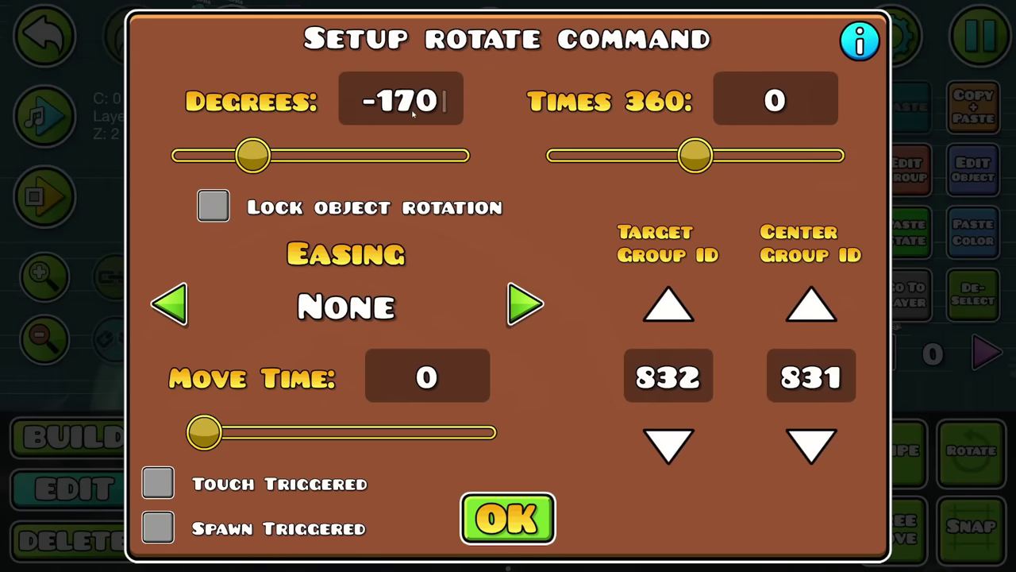
click(508, 518)
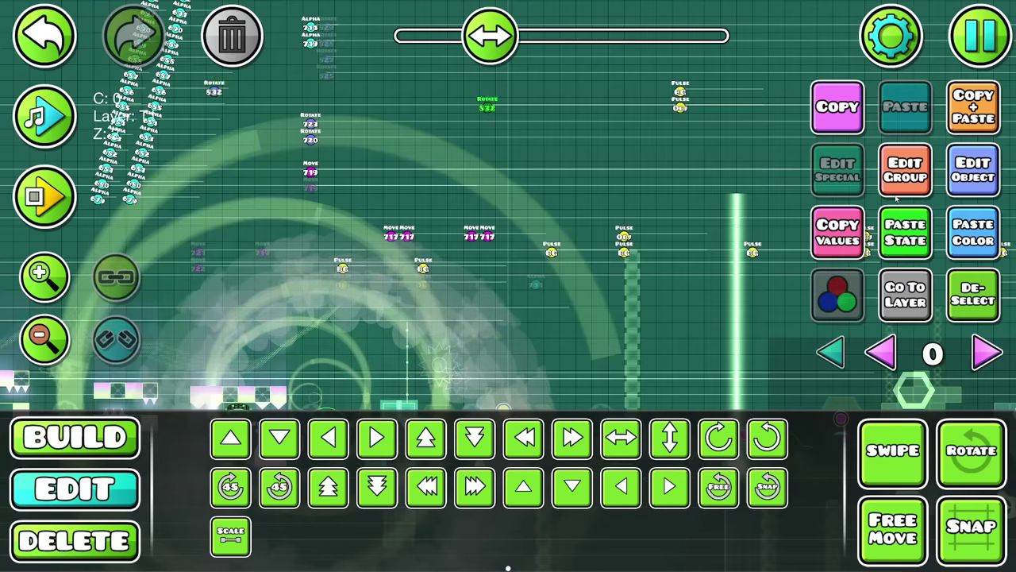
click(973, 169)
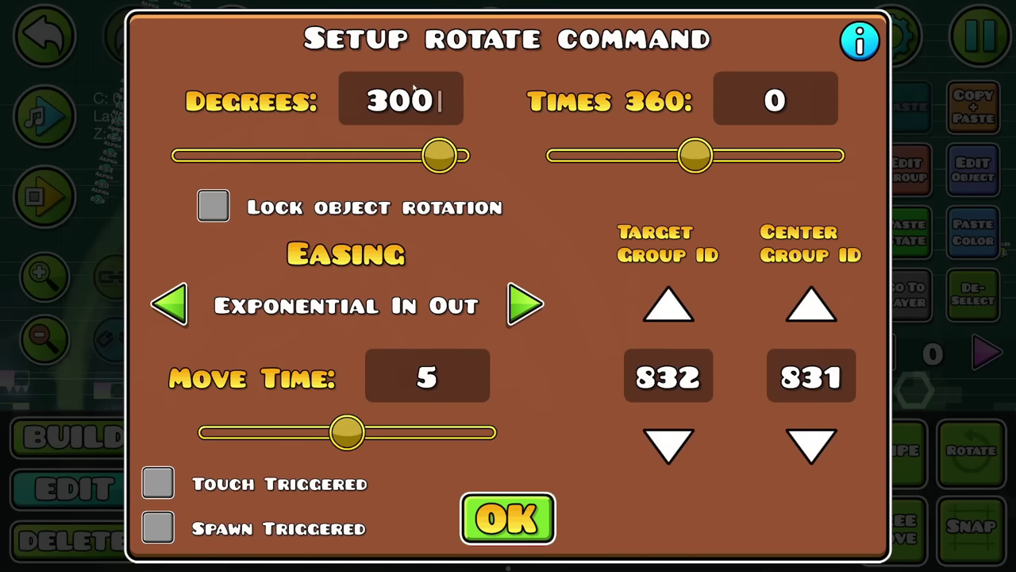
click(508, 518)
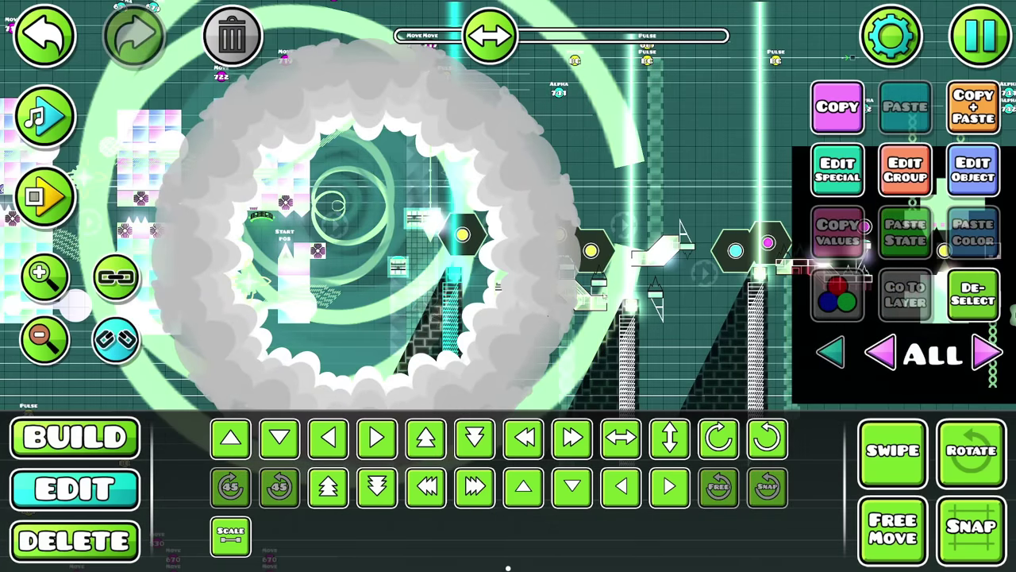
click(44, 196)
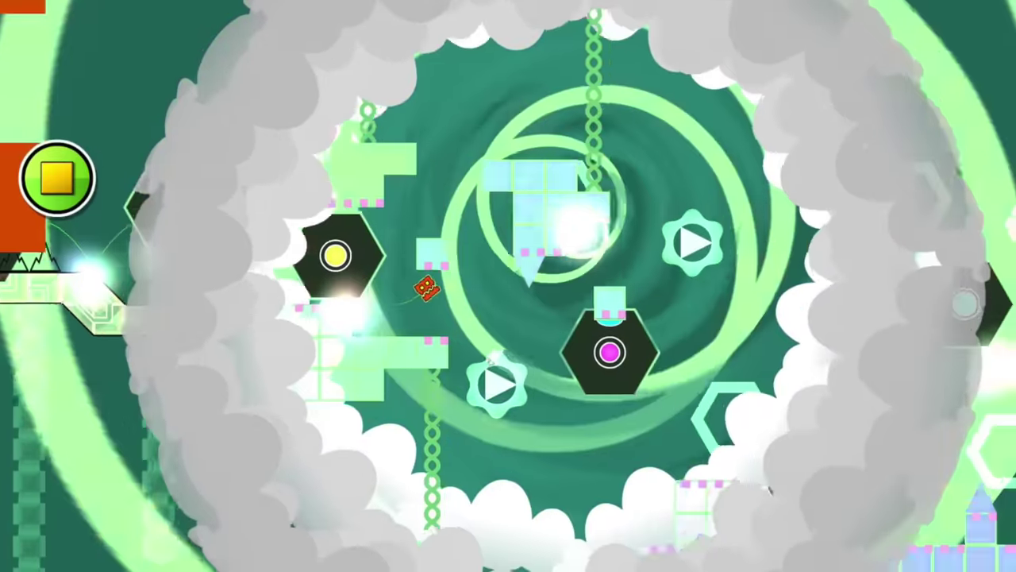
click(58, 192)
- Make the move trigger lift group 838 by 20 on Y, then end the playtest
drag(453, 231, 518, 364)
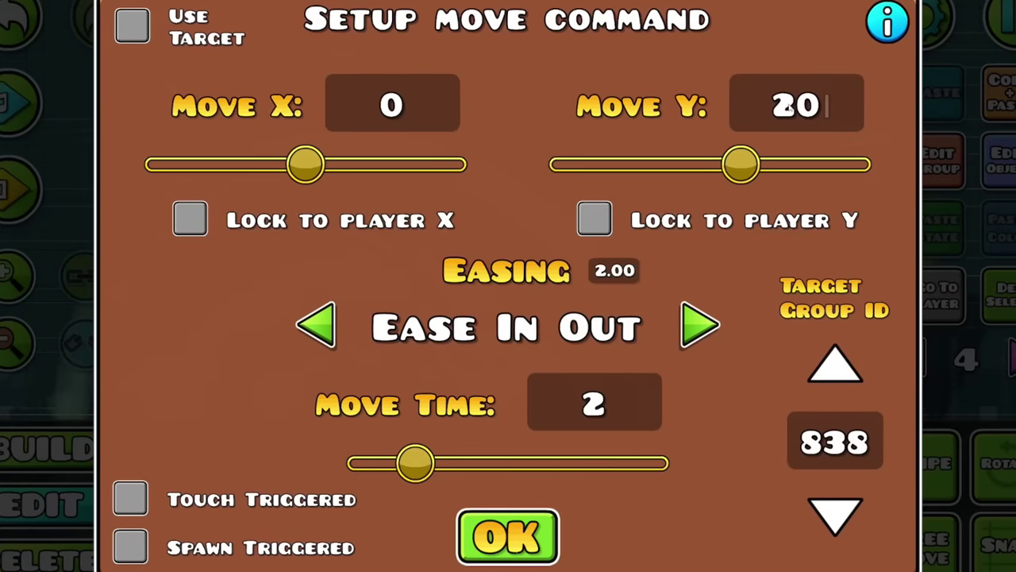
click(508, 540)
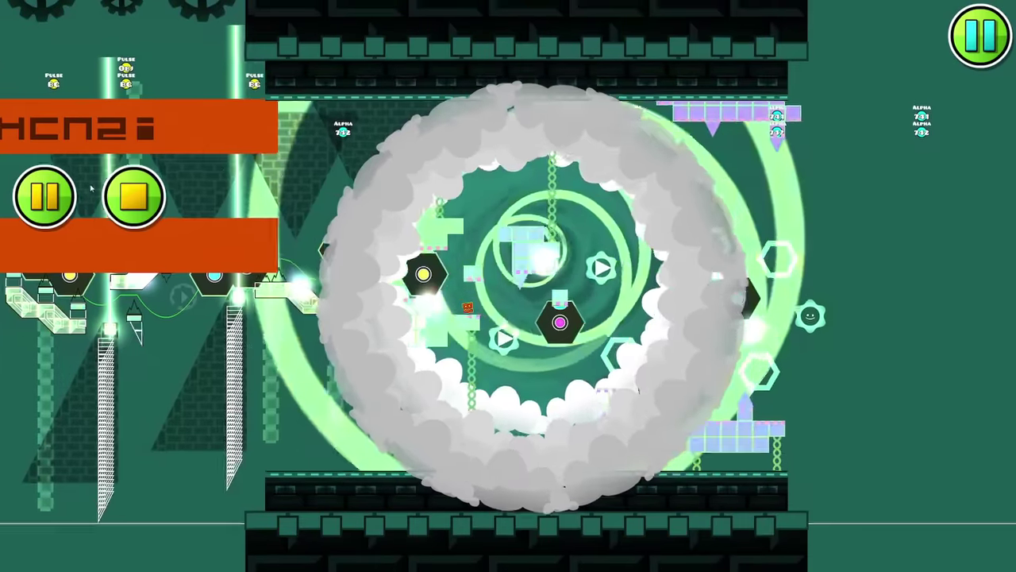
click(70, 208)
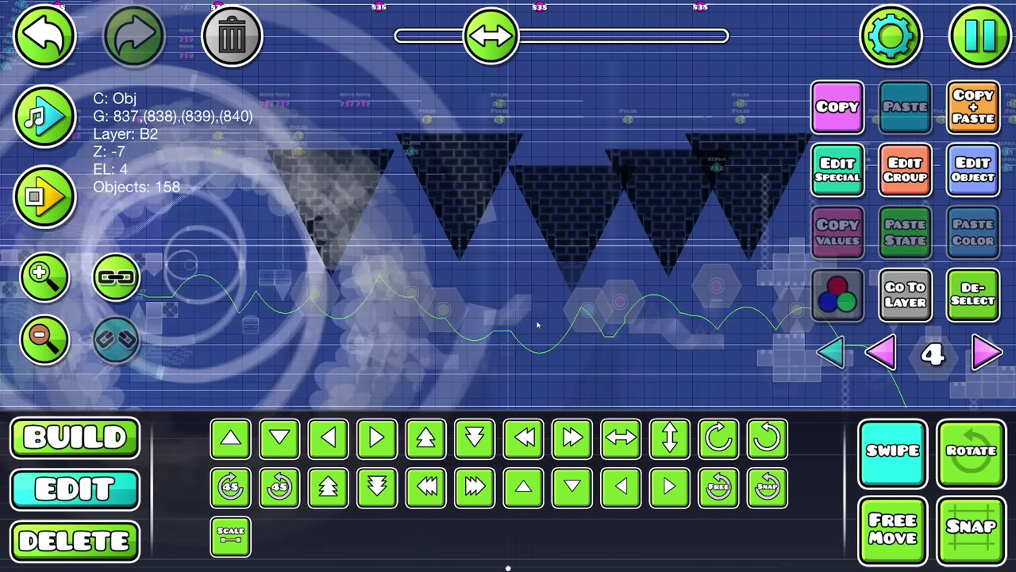
- Move the triangles to editor layer 5, swapping group 837 for 841, then play
click(894, 399)
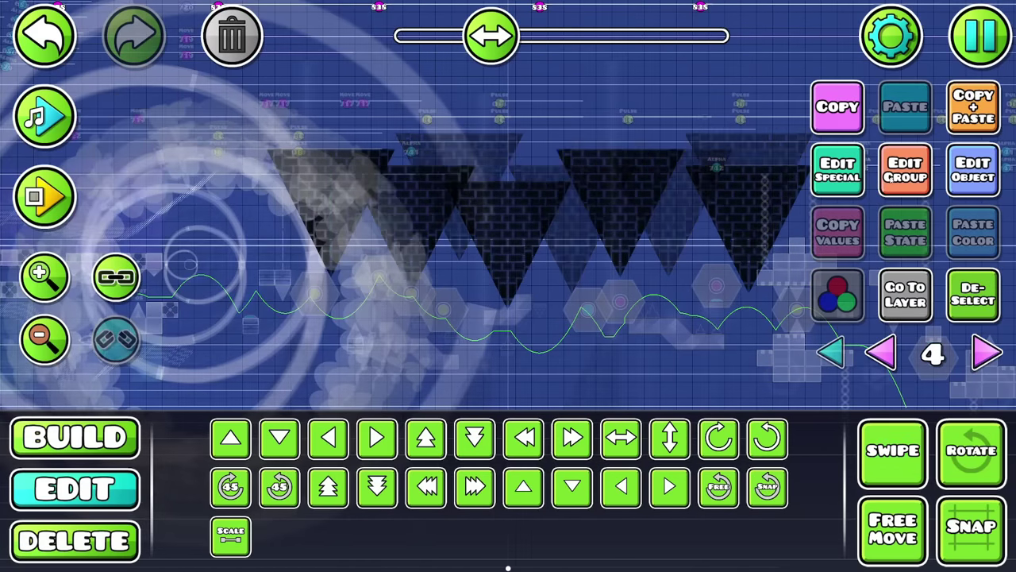
click(906, 170)
click(355, 95)
click(300, 288)
click(284, 208)
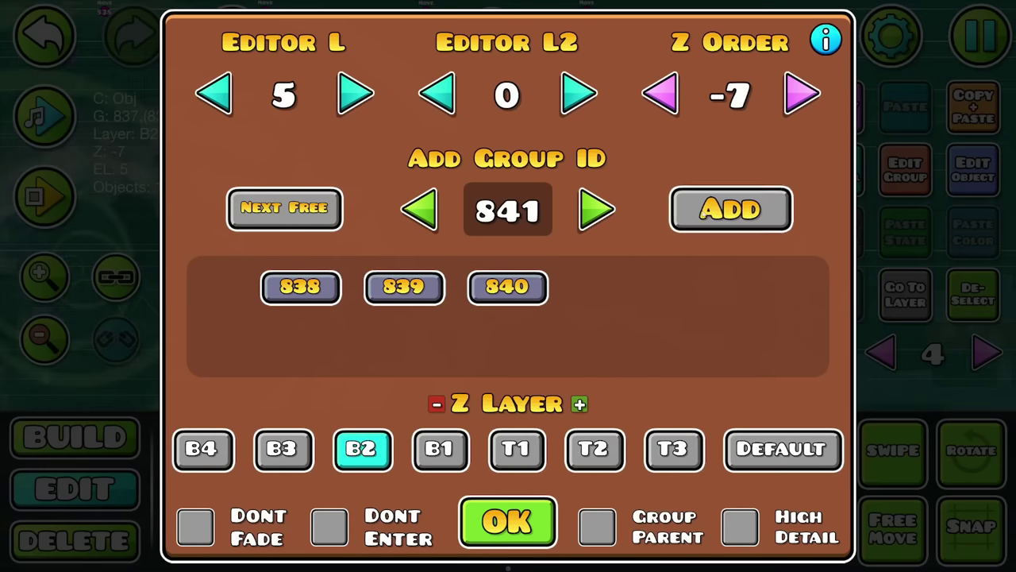
click(731, 209)
click(508, 522)
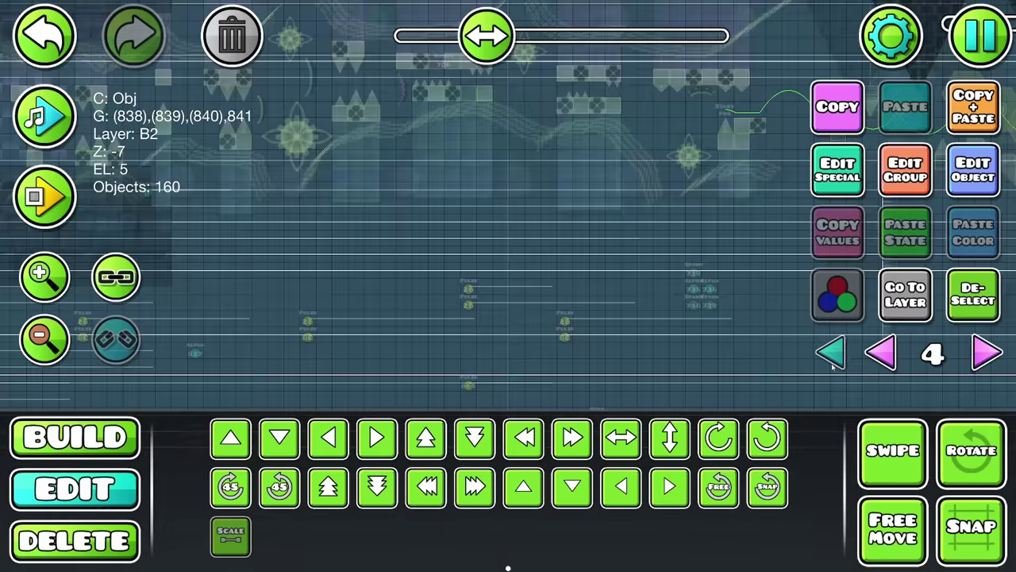
click(831, 354)
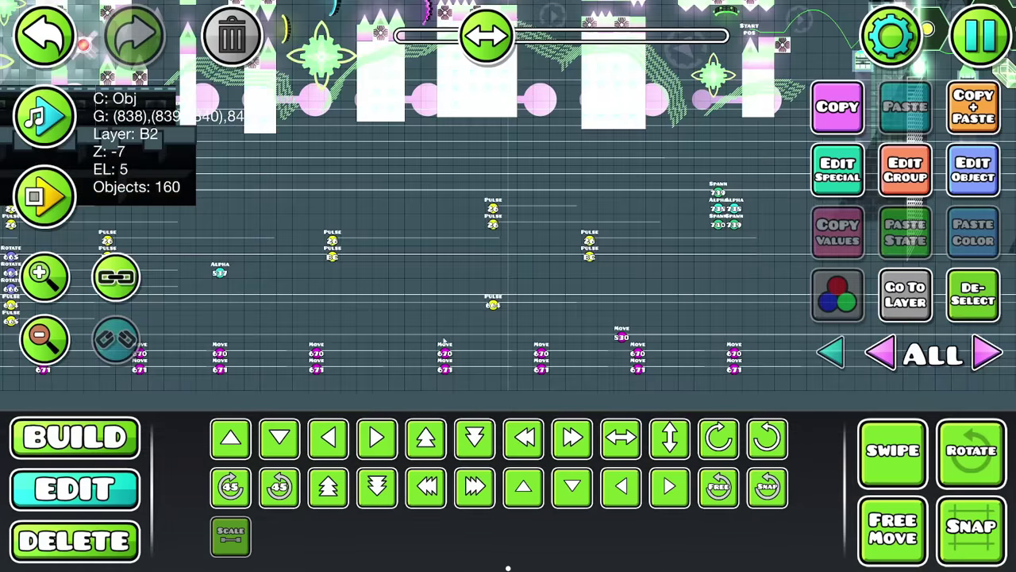
key(Escape)
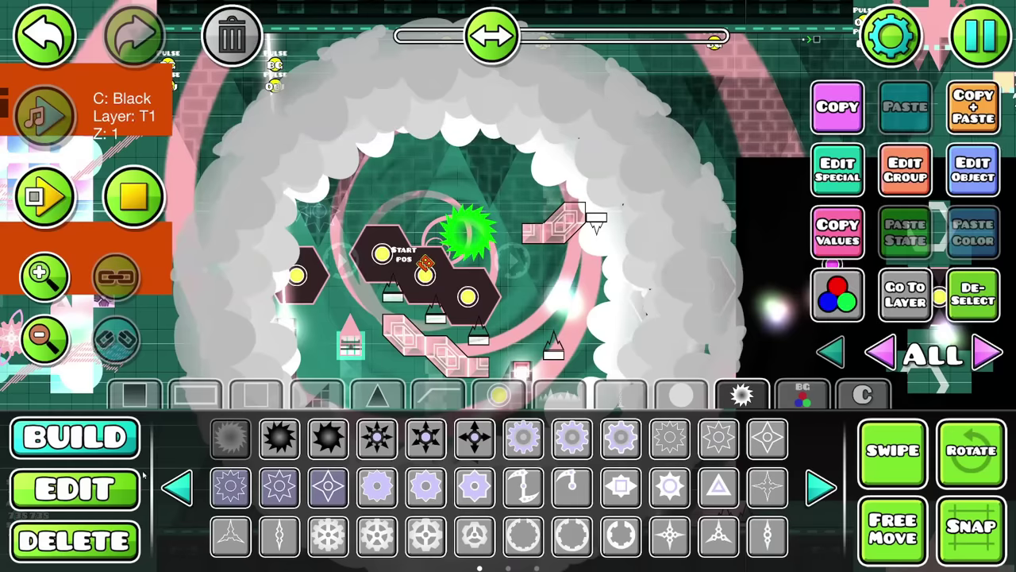
- Give the selected saw blade a custom rotation speed of 60 degrees per second
click(75, 489)
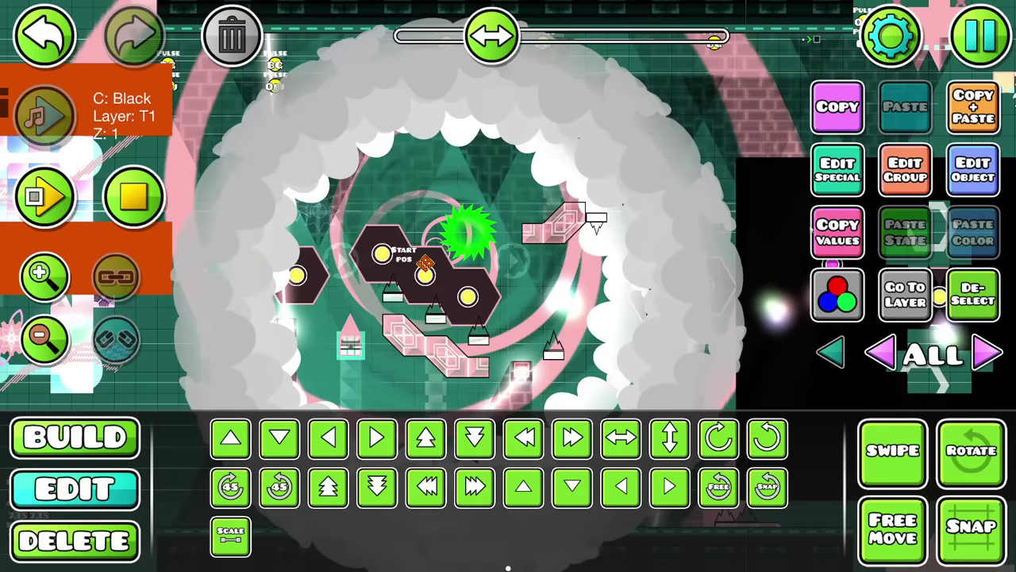
click(905, 169)
click(508, 521)
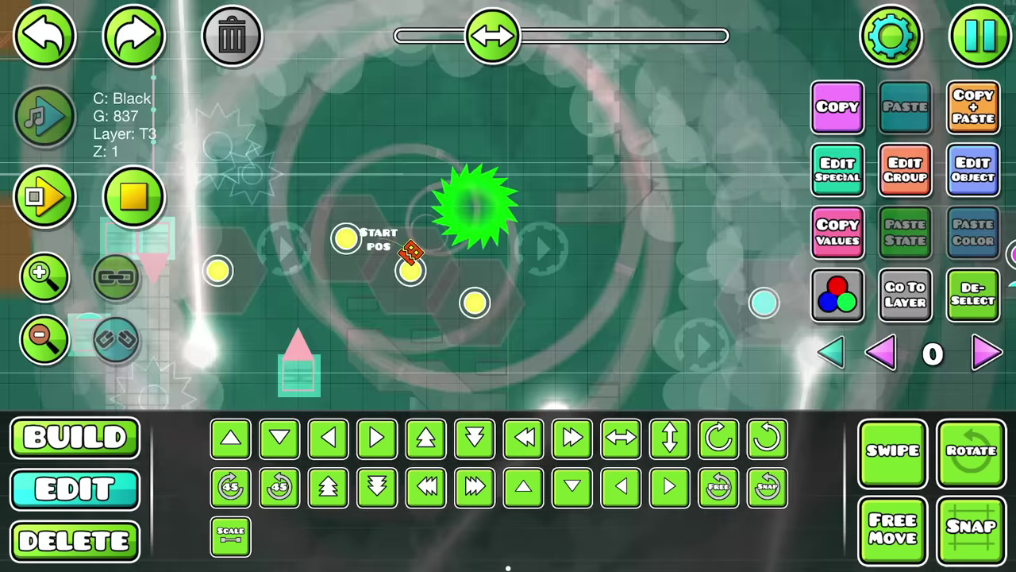
click(838, 169)
click(508, 196)
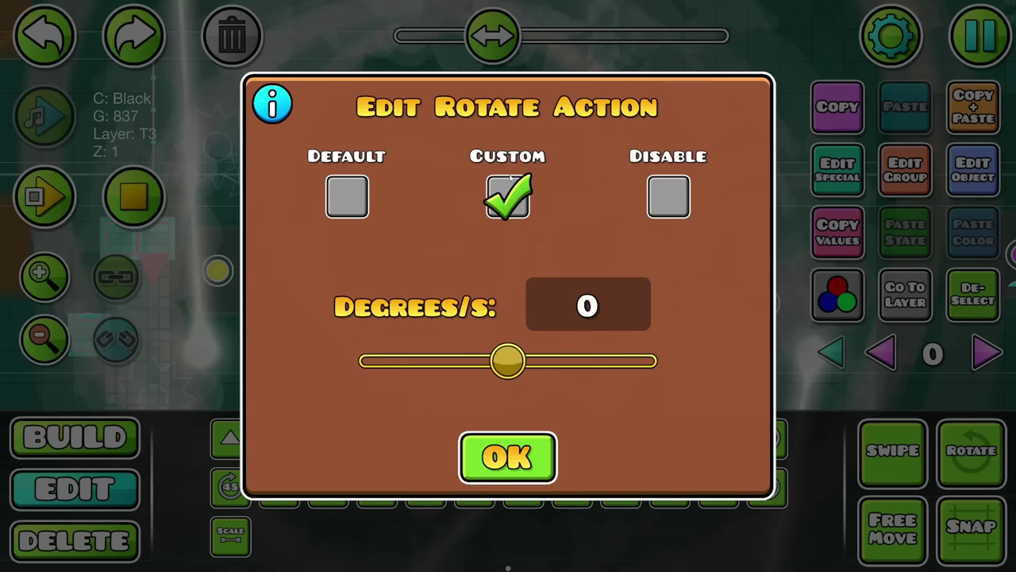
text(90)
click(508, 458)
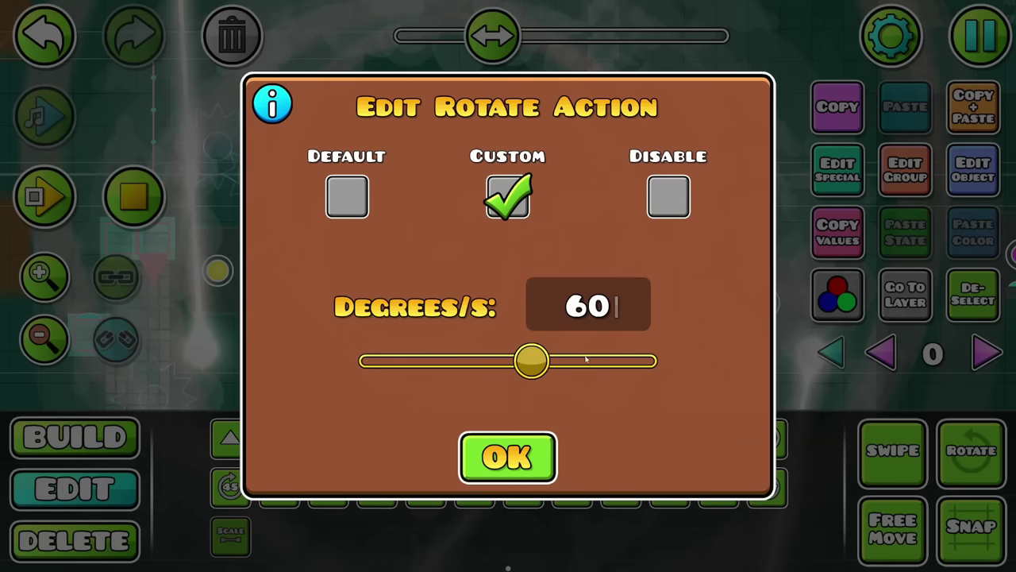
click(541, 436)
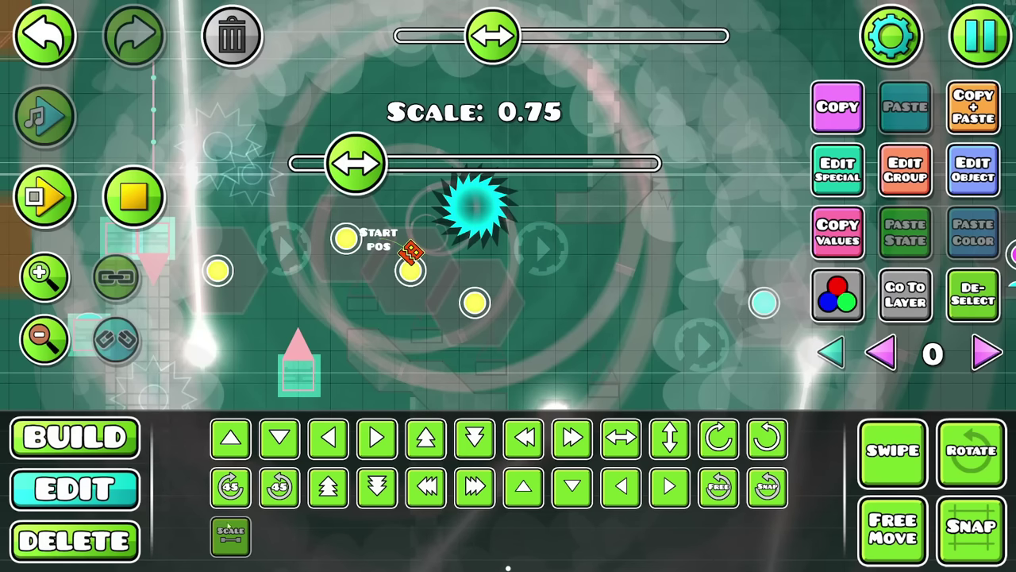
- Scale the saw down to 0.64, then show the spike-and-block and circle object palettes
drag(352, 164, 340, 165)
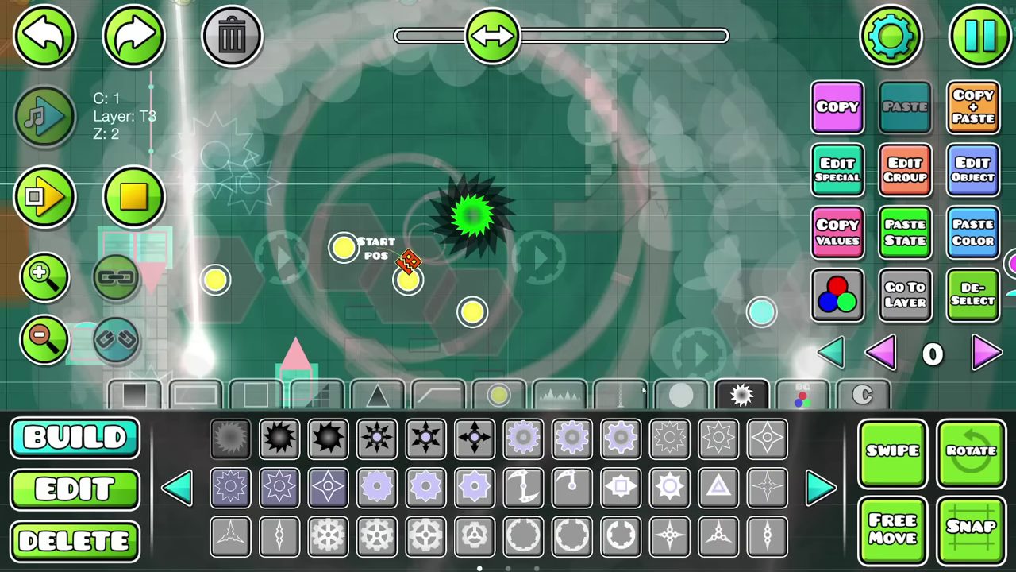
click(642, 391)
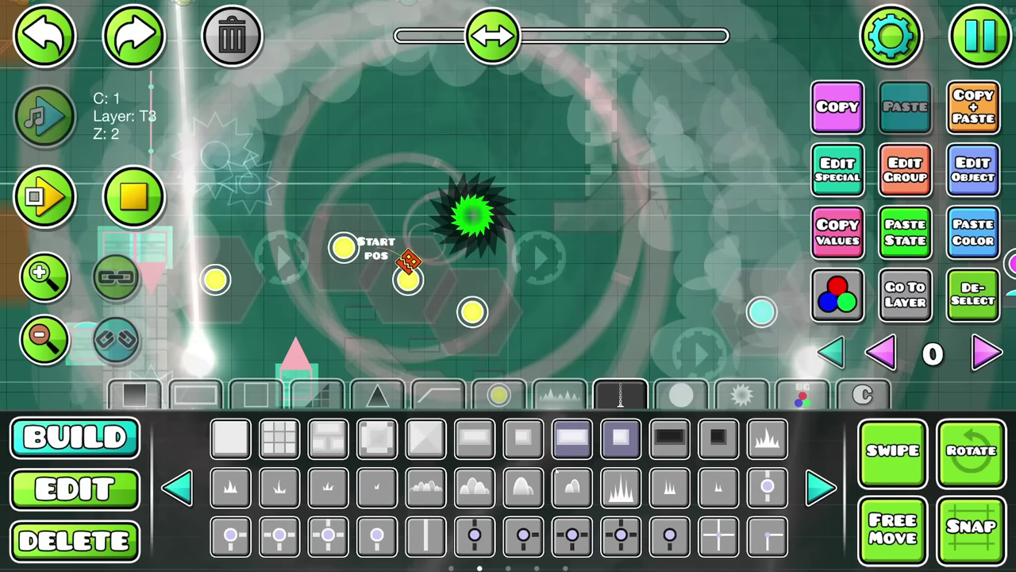
click(680, 394)
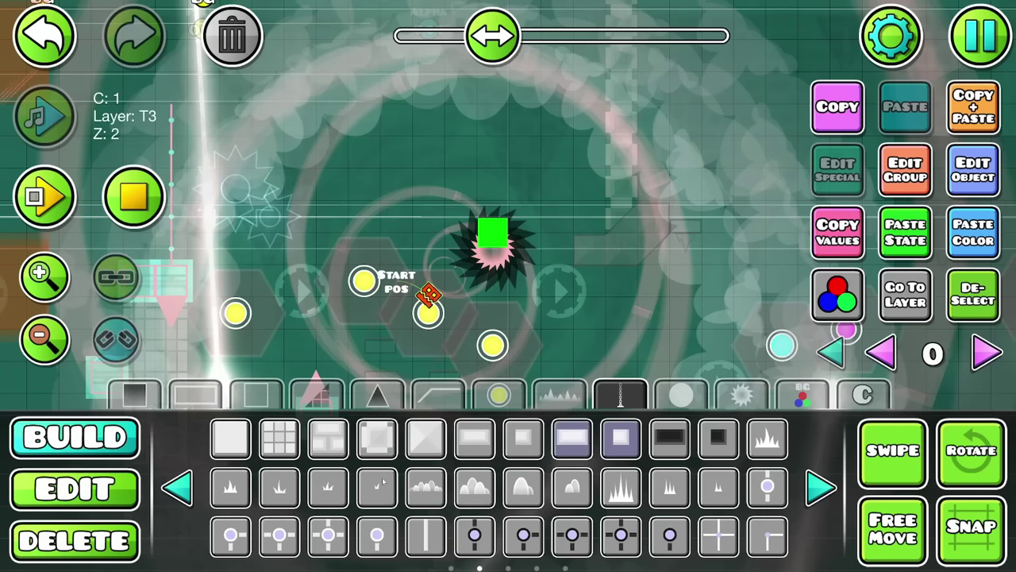
- Flip to the next build palette page and start test-playing the level from the start position
click(821, 490)
drag(238, 489, 633, 493)
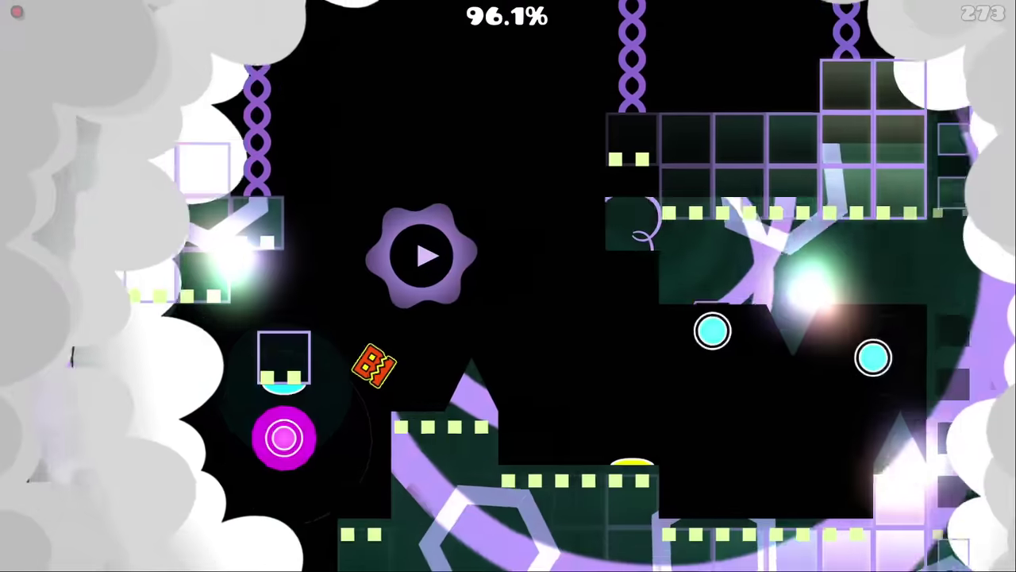
- Pause the Redemption Arc Hauxz test run with Escape
key(Escape)
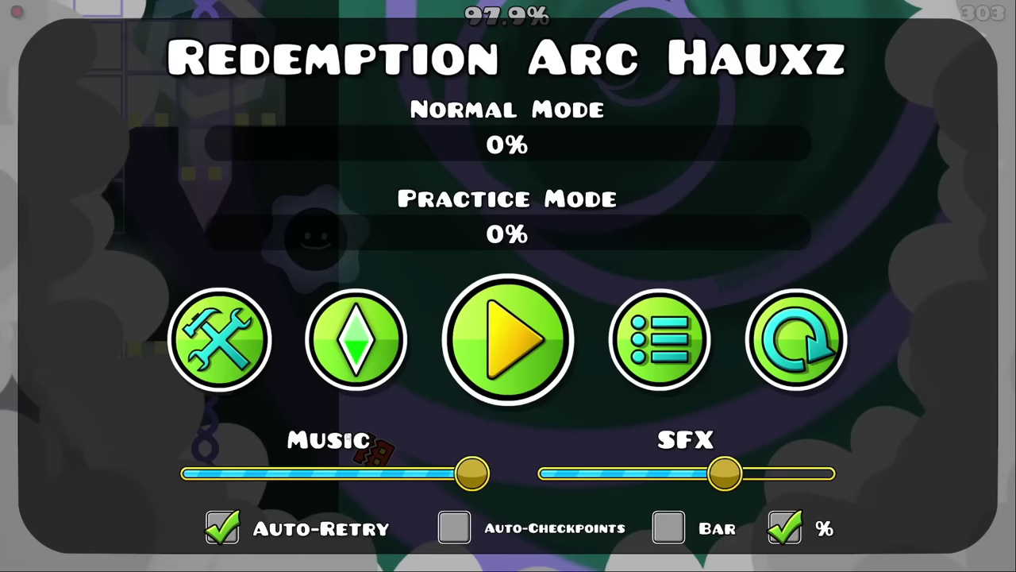